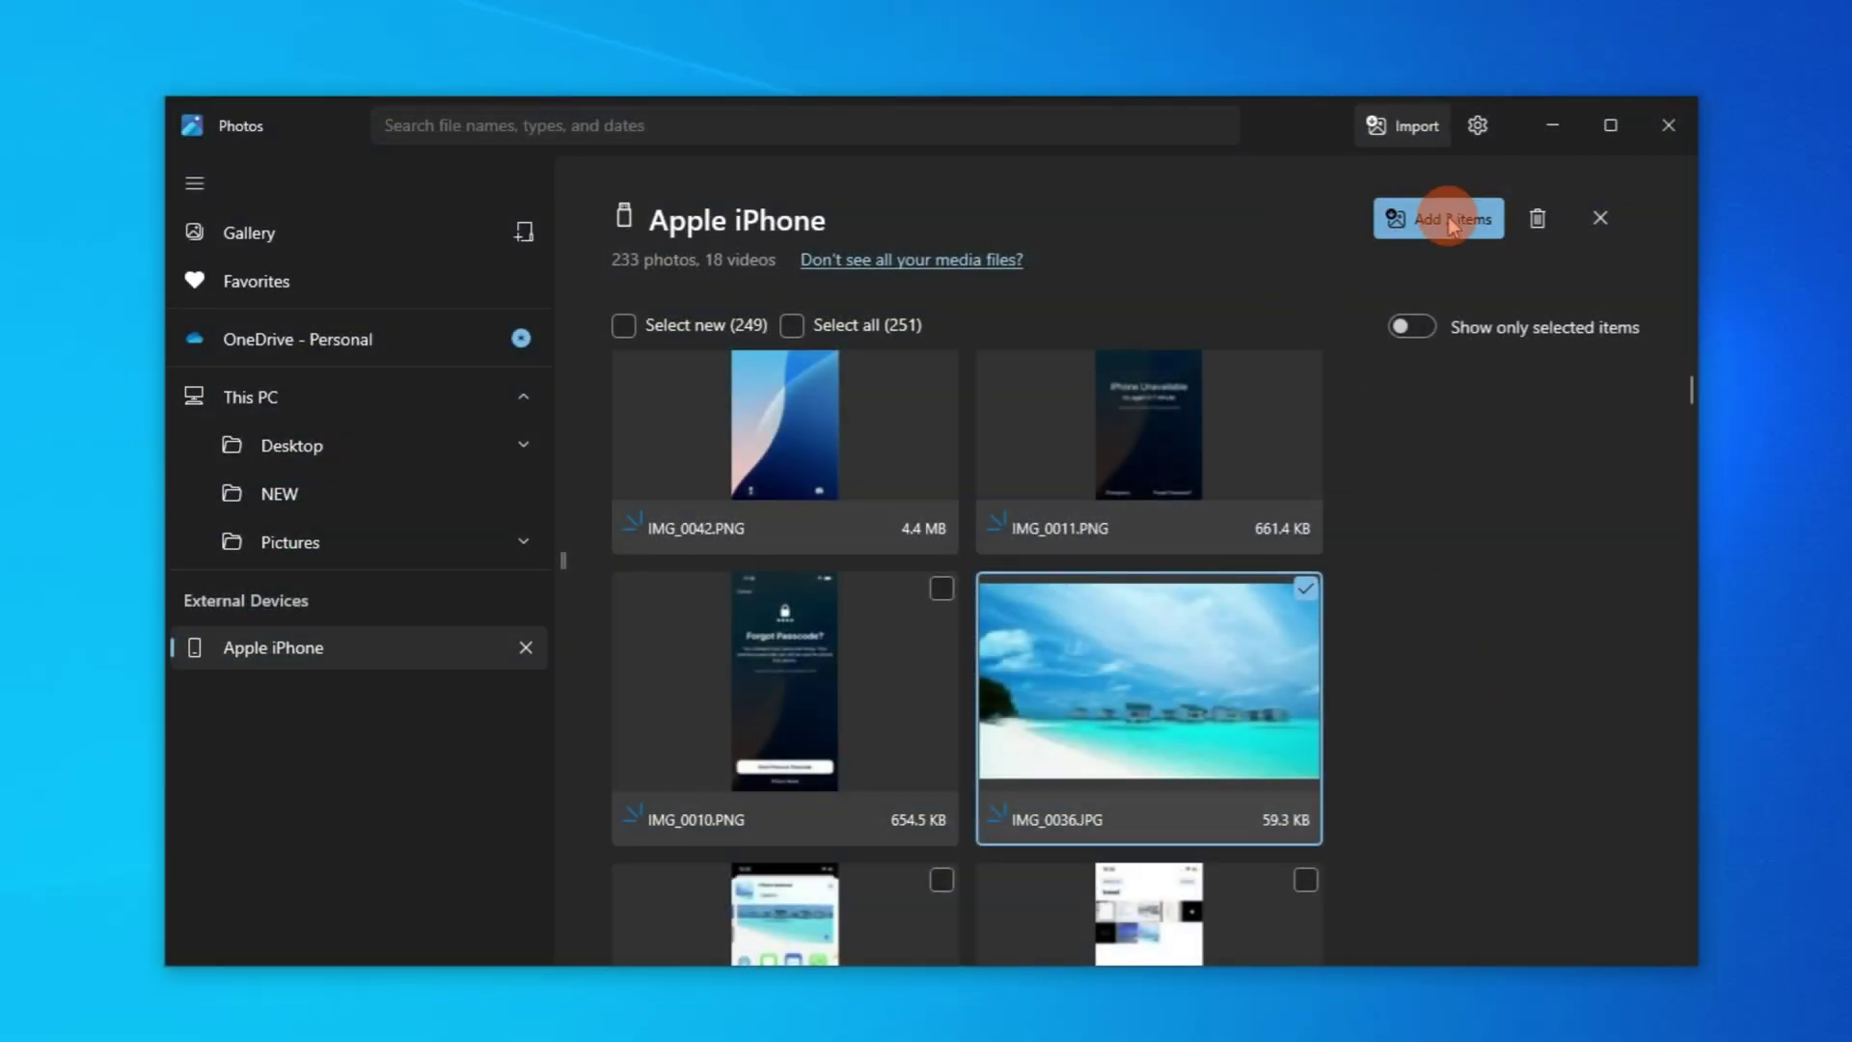
Choose Desktop > NEW as the destination and start importing the three iPhone photos
{"action": "left_click", "coordinate": [1450, 222]}
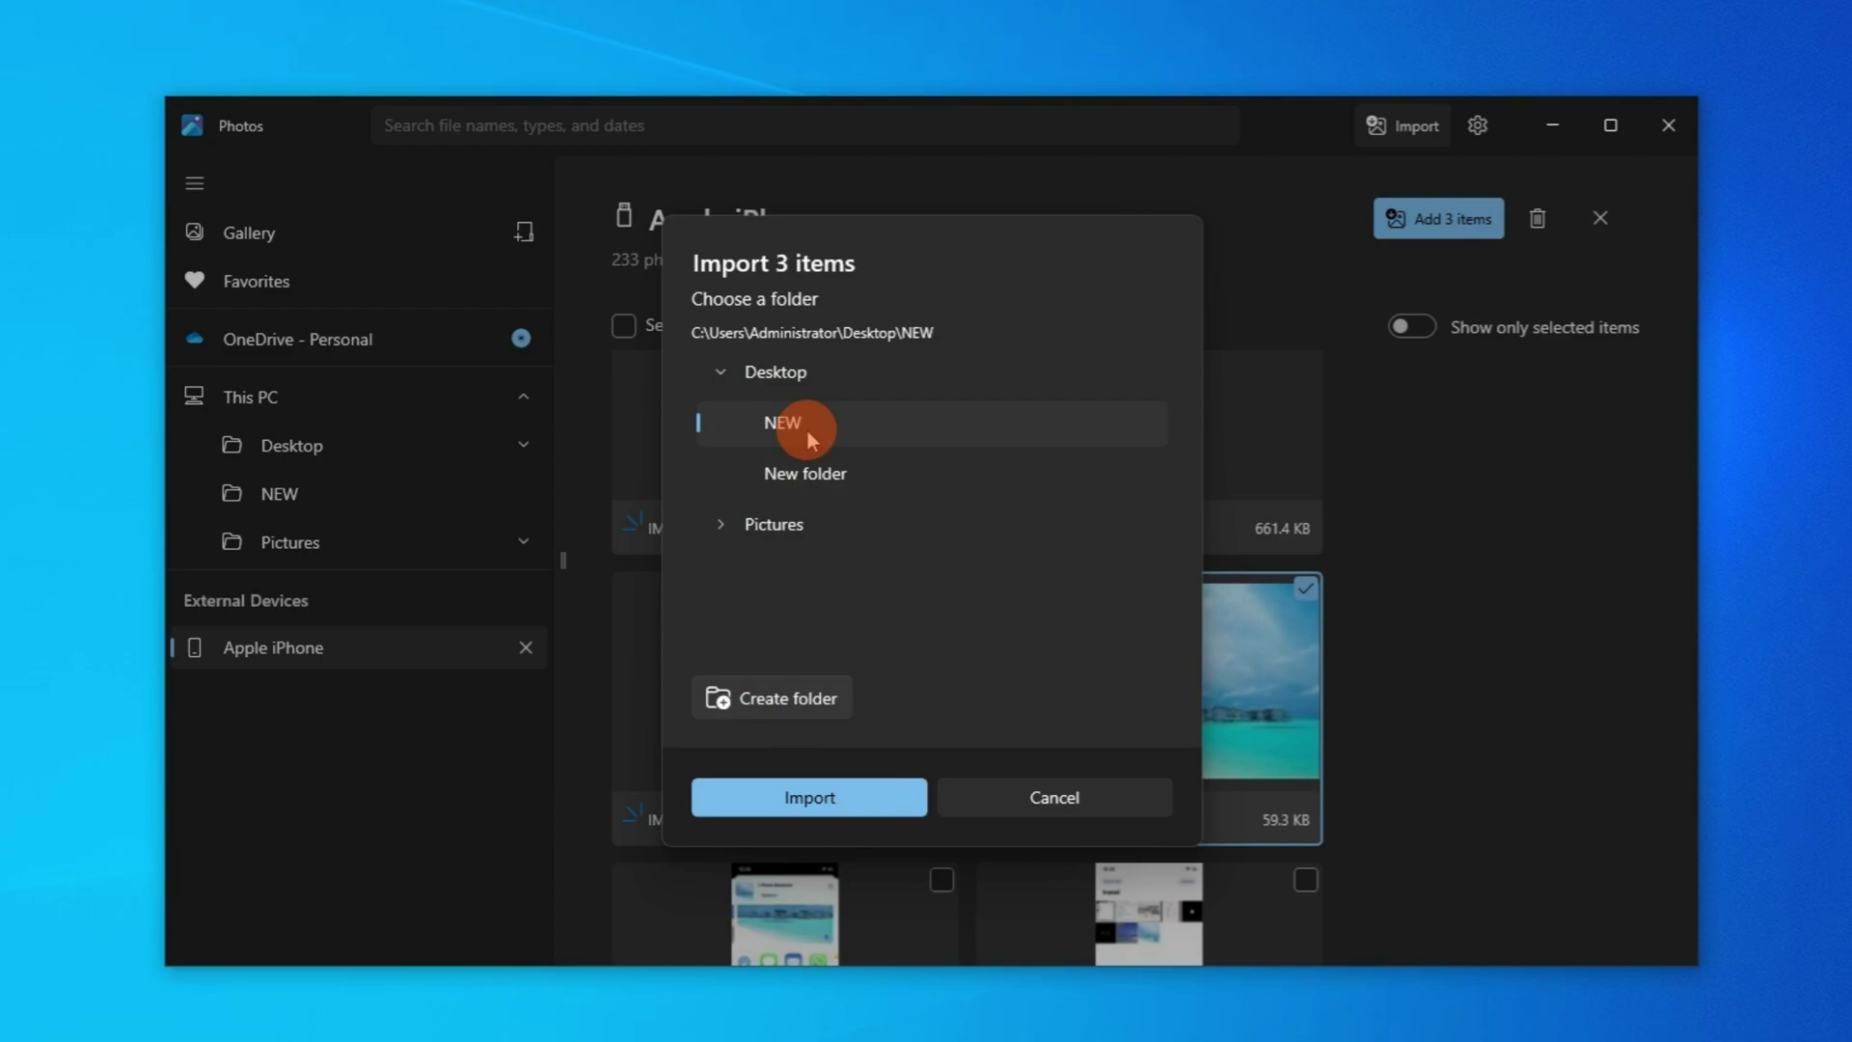
{"action": "left_click", "coordinate": [793, 801]}
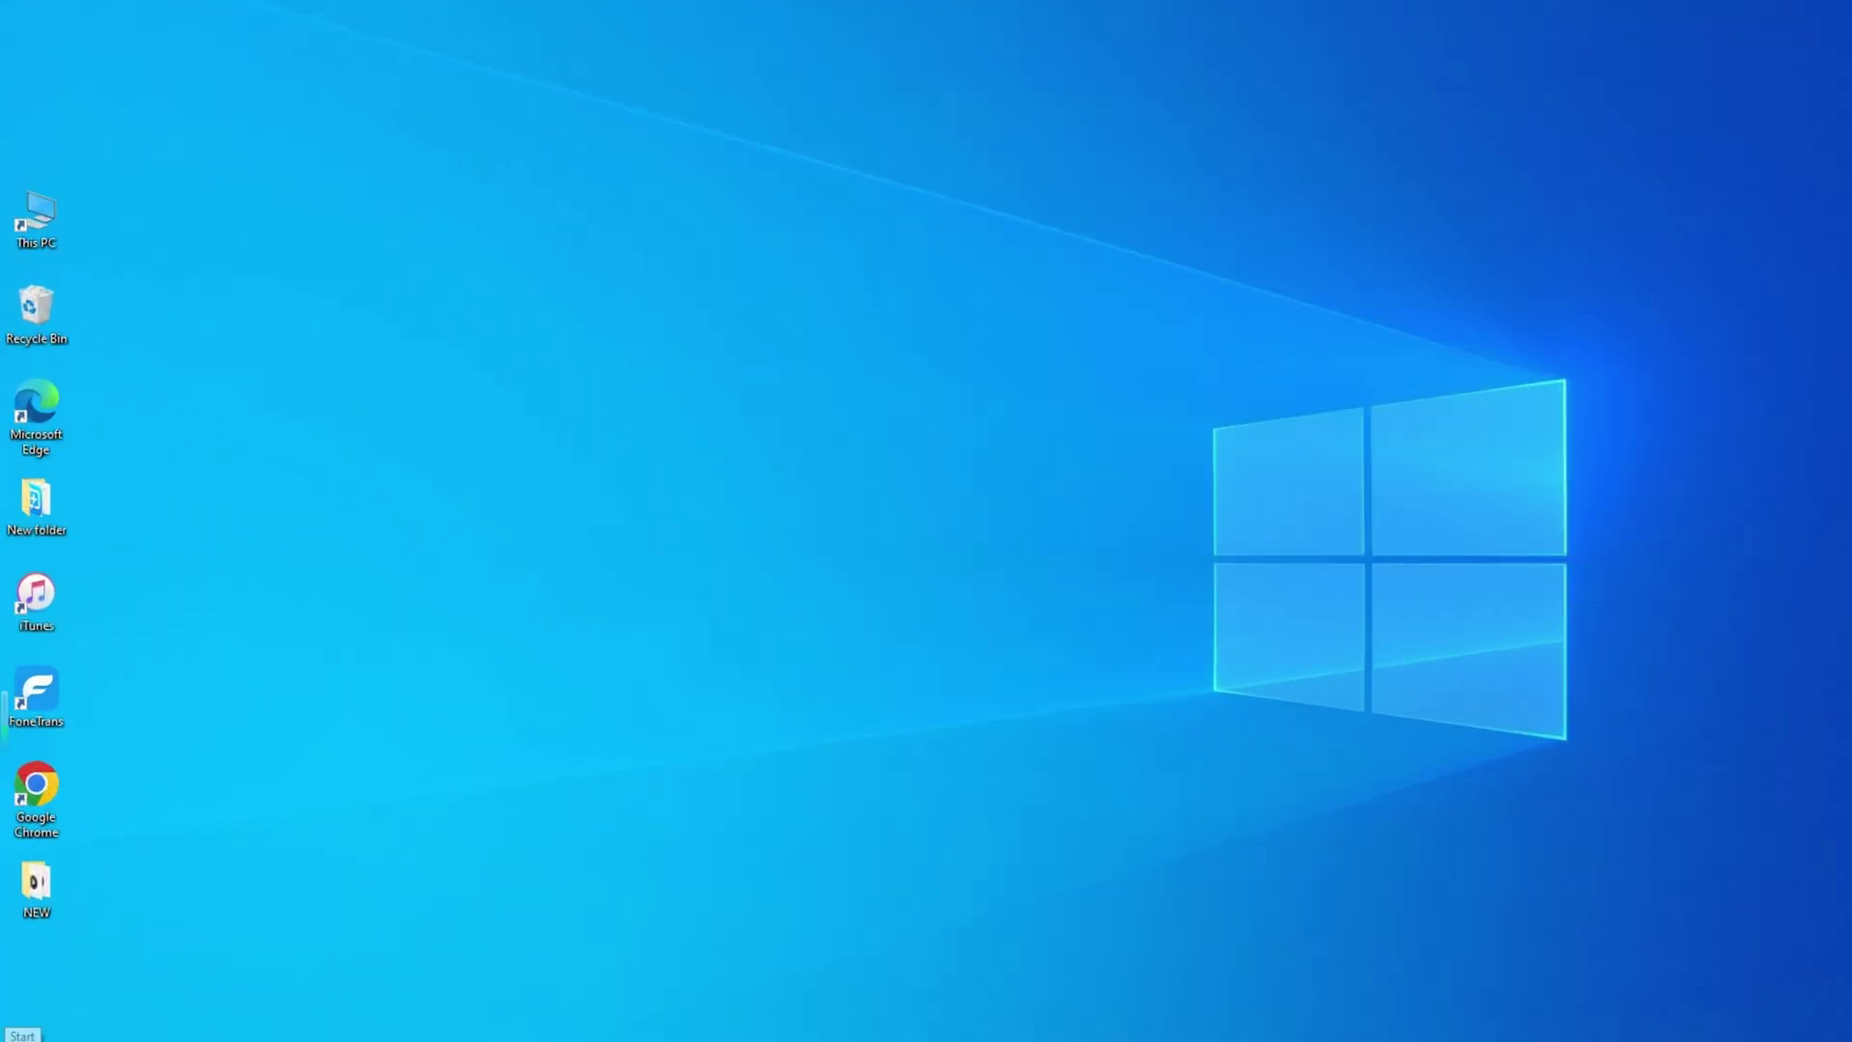
Launch Microsoft Photos by searching 'photos' in the Start menu
{"action": "left_click", "coordinate": [21, 1034]}
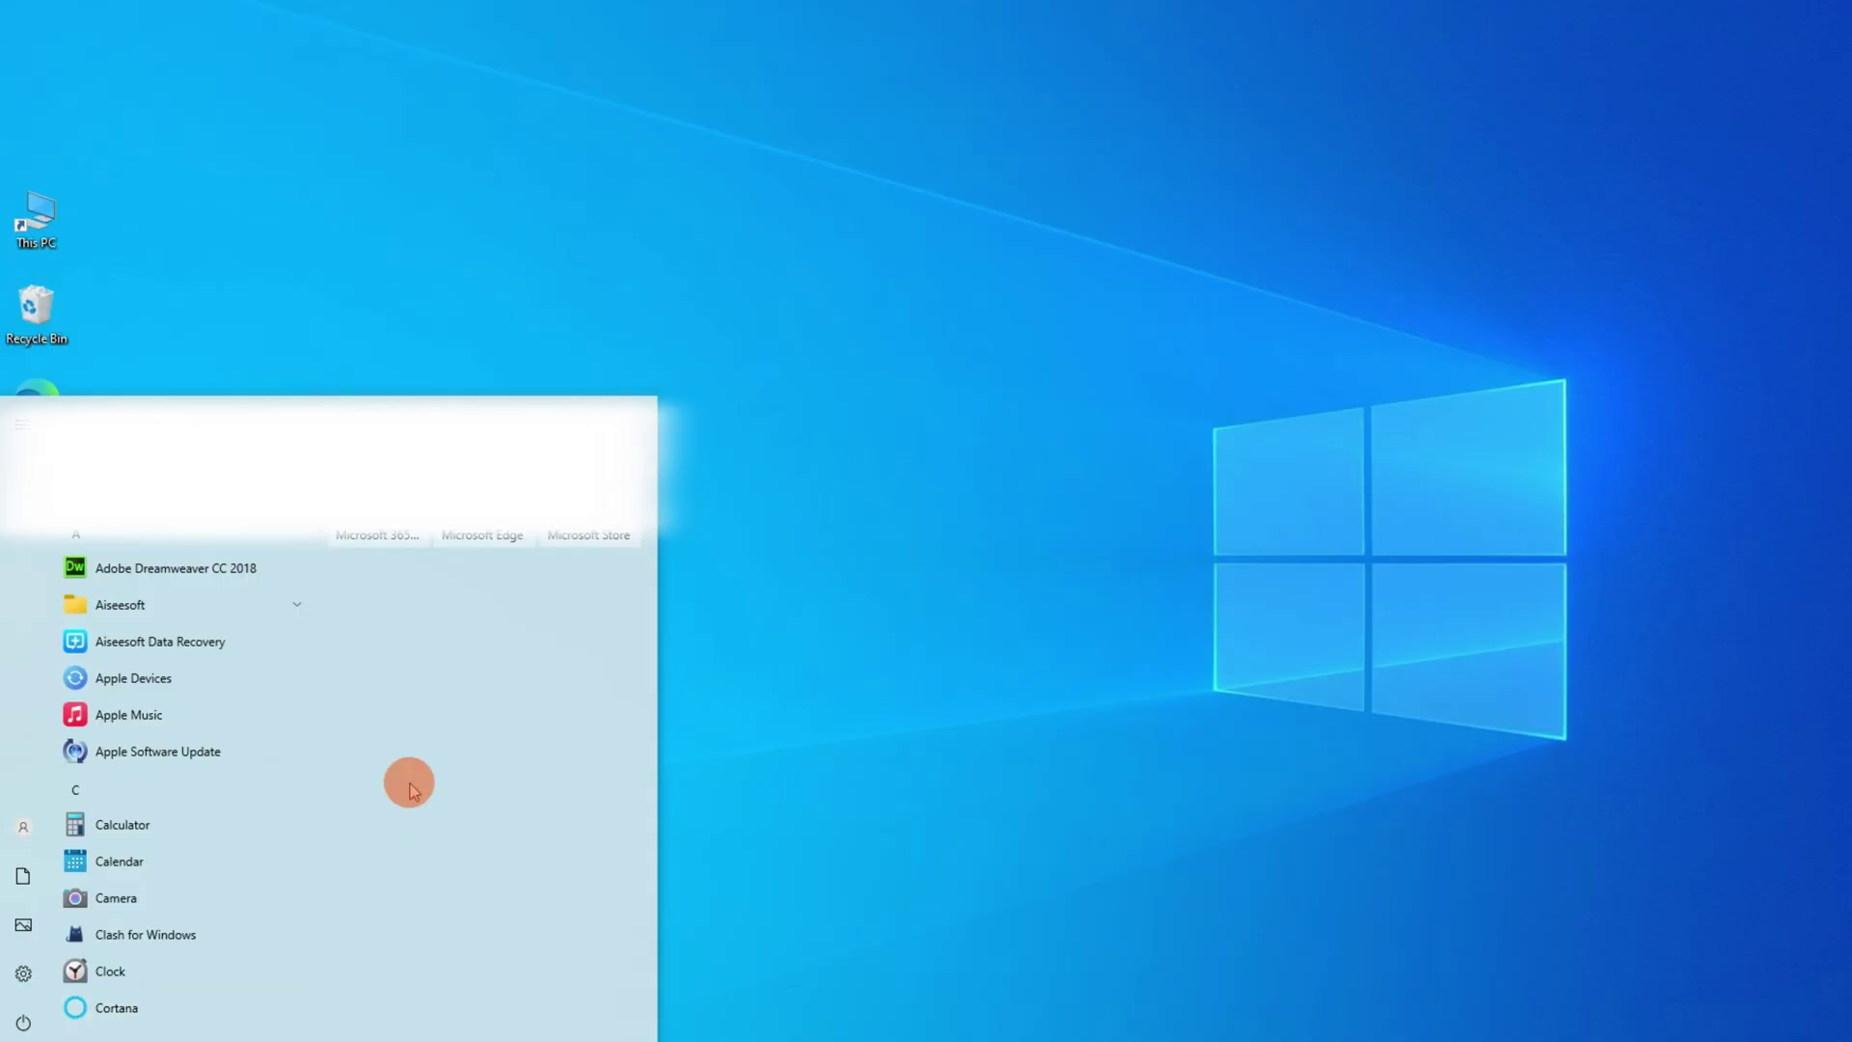
{"action": "type", "text": "photos"}
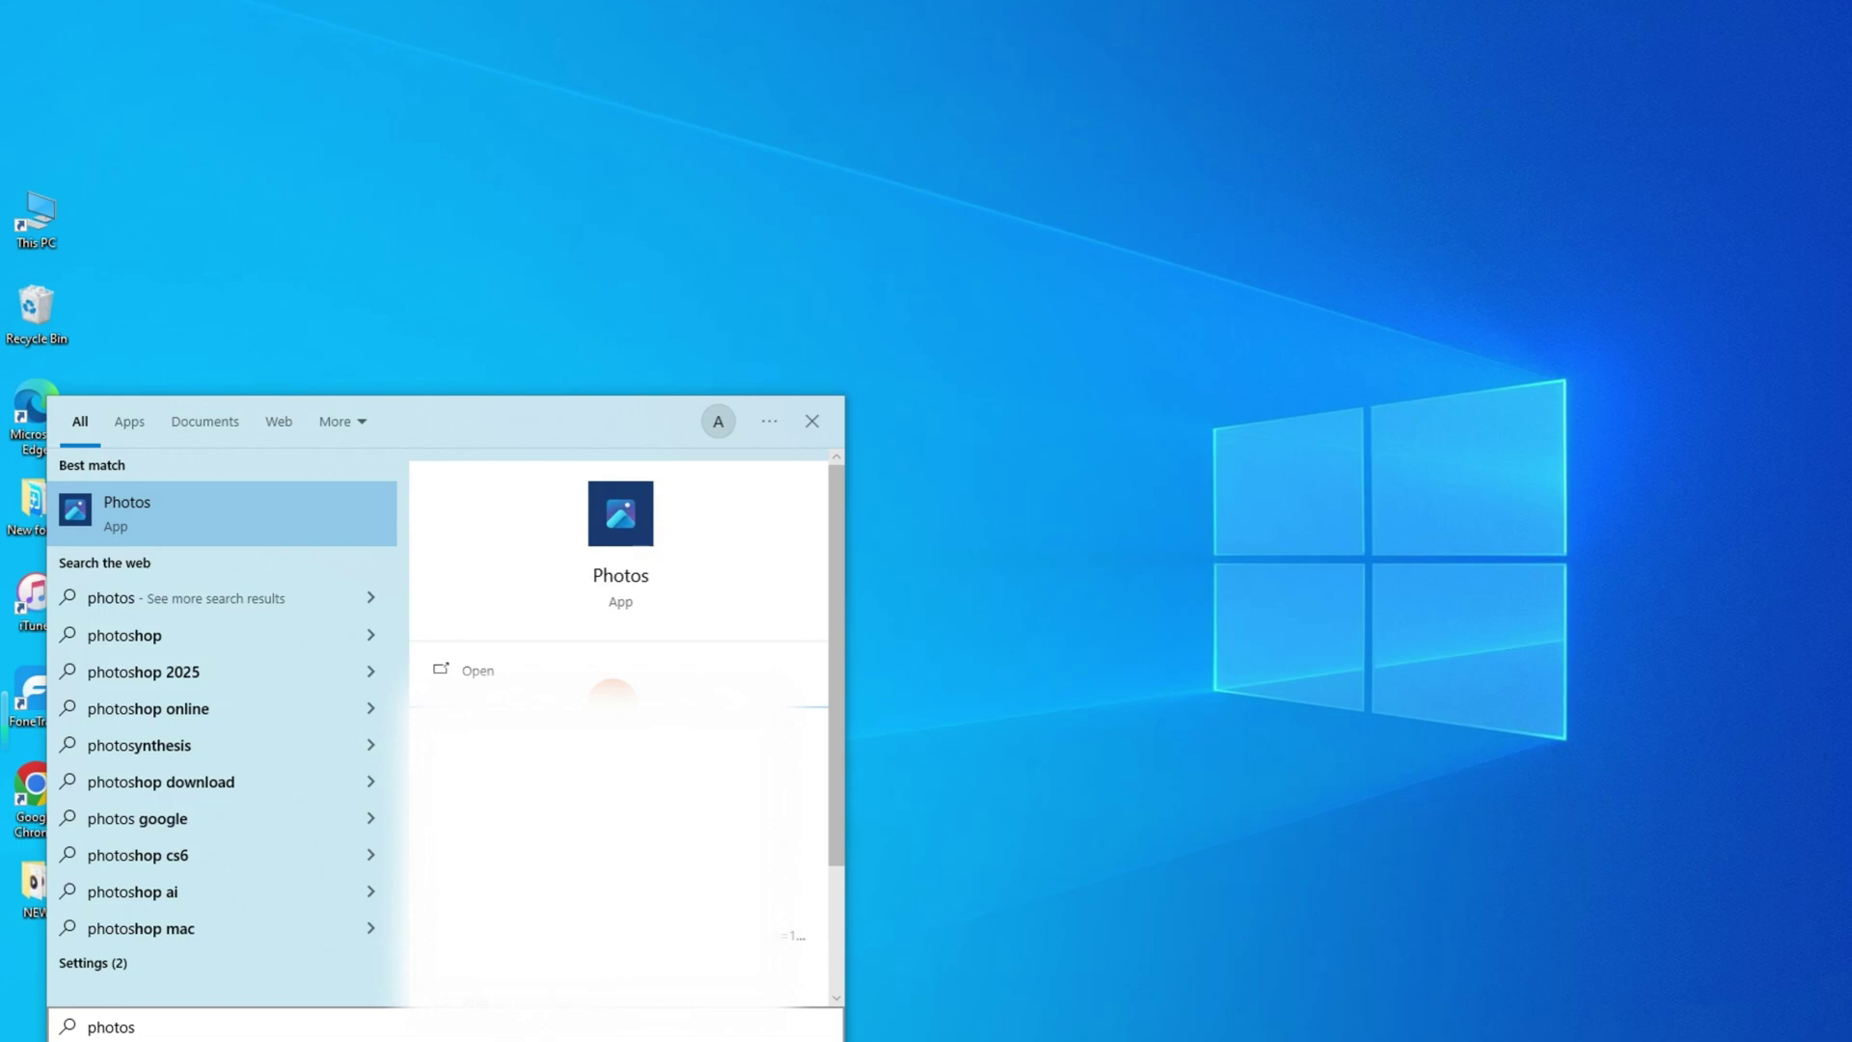
{"action": "left_click", "coordinate": [625, 539]}
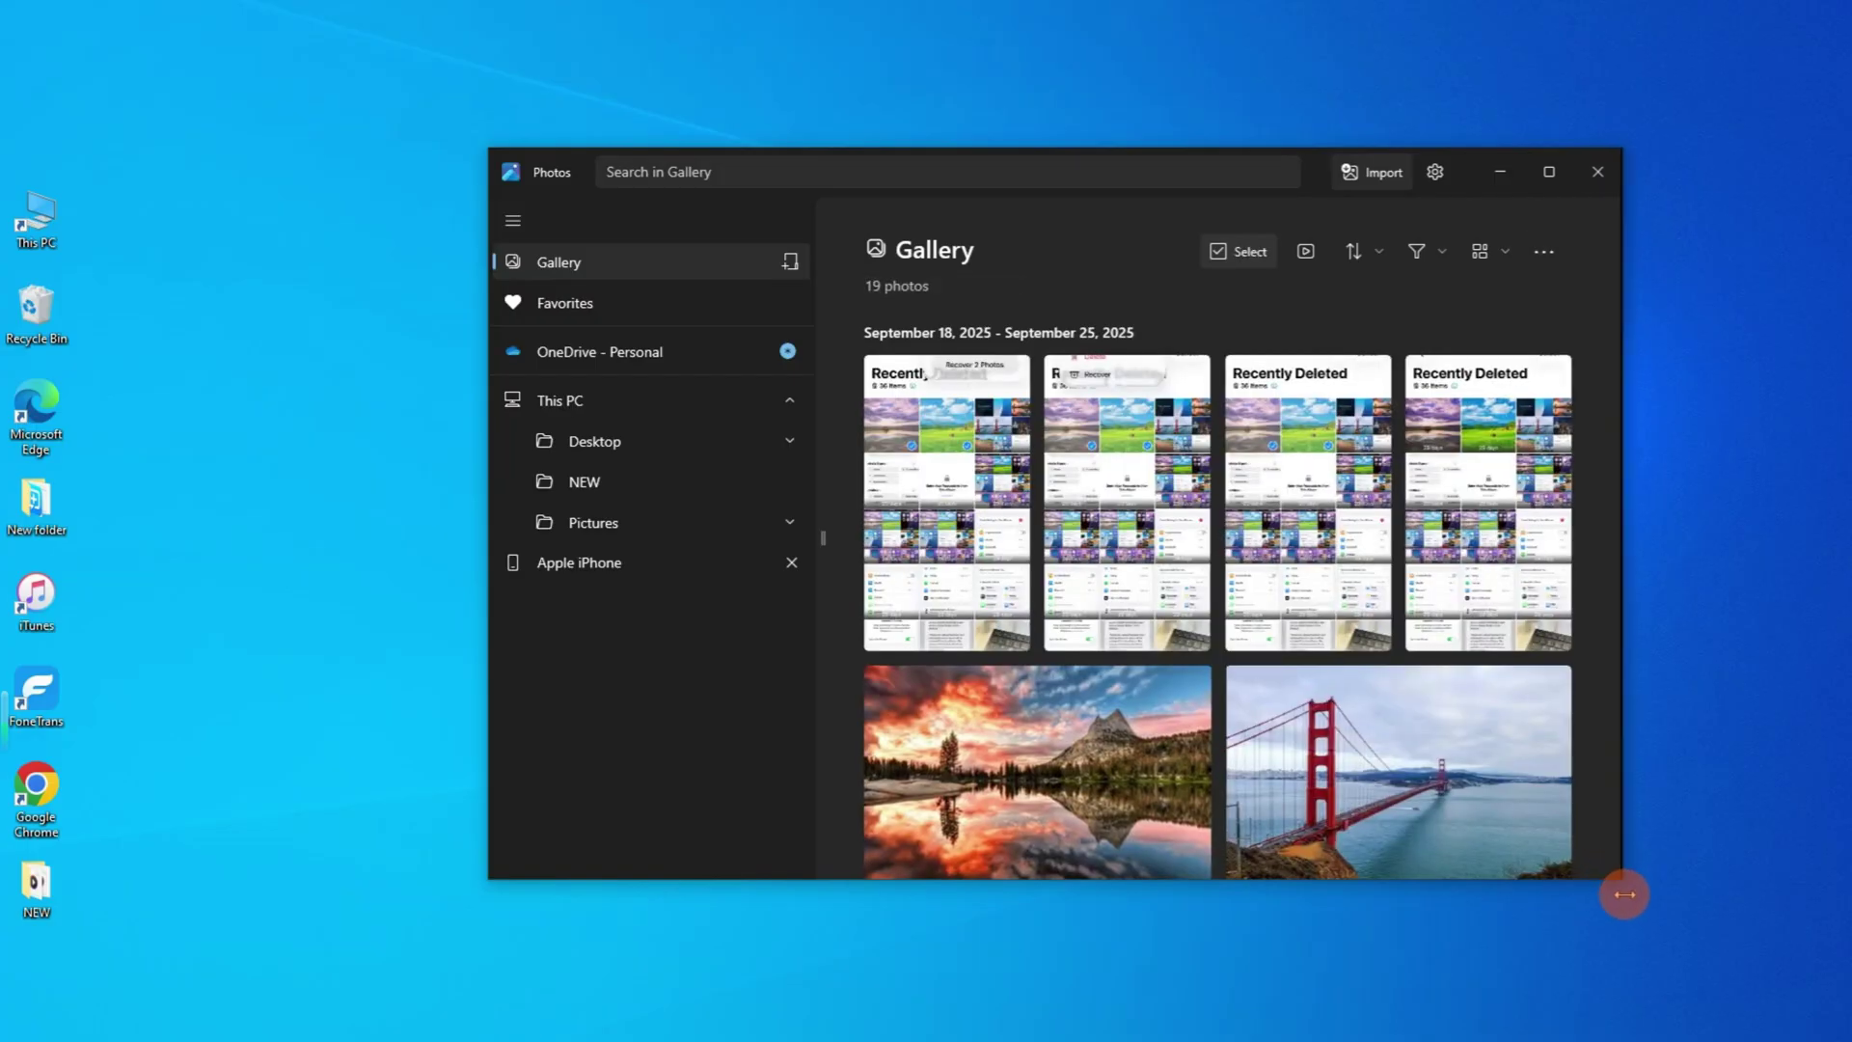
Move the Photos window left and open the Apple iPhone page under Connected devices
{"action": "left_click_drag", "start_coordinate": [1426, 173], "coordinate": [1223, 189]}
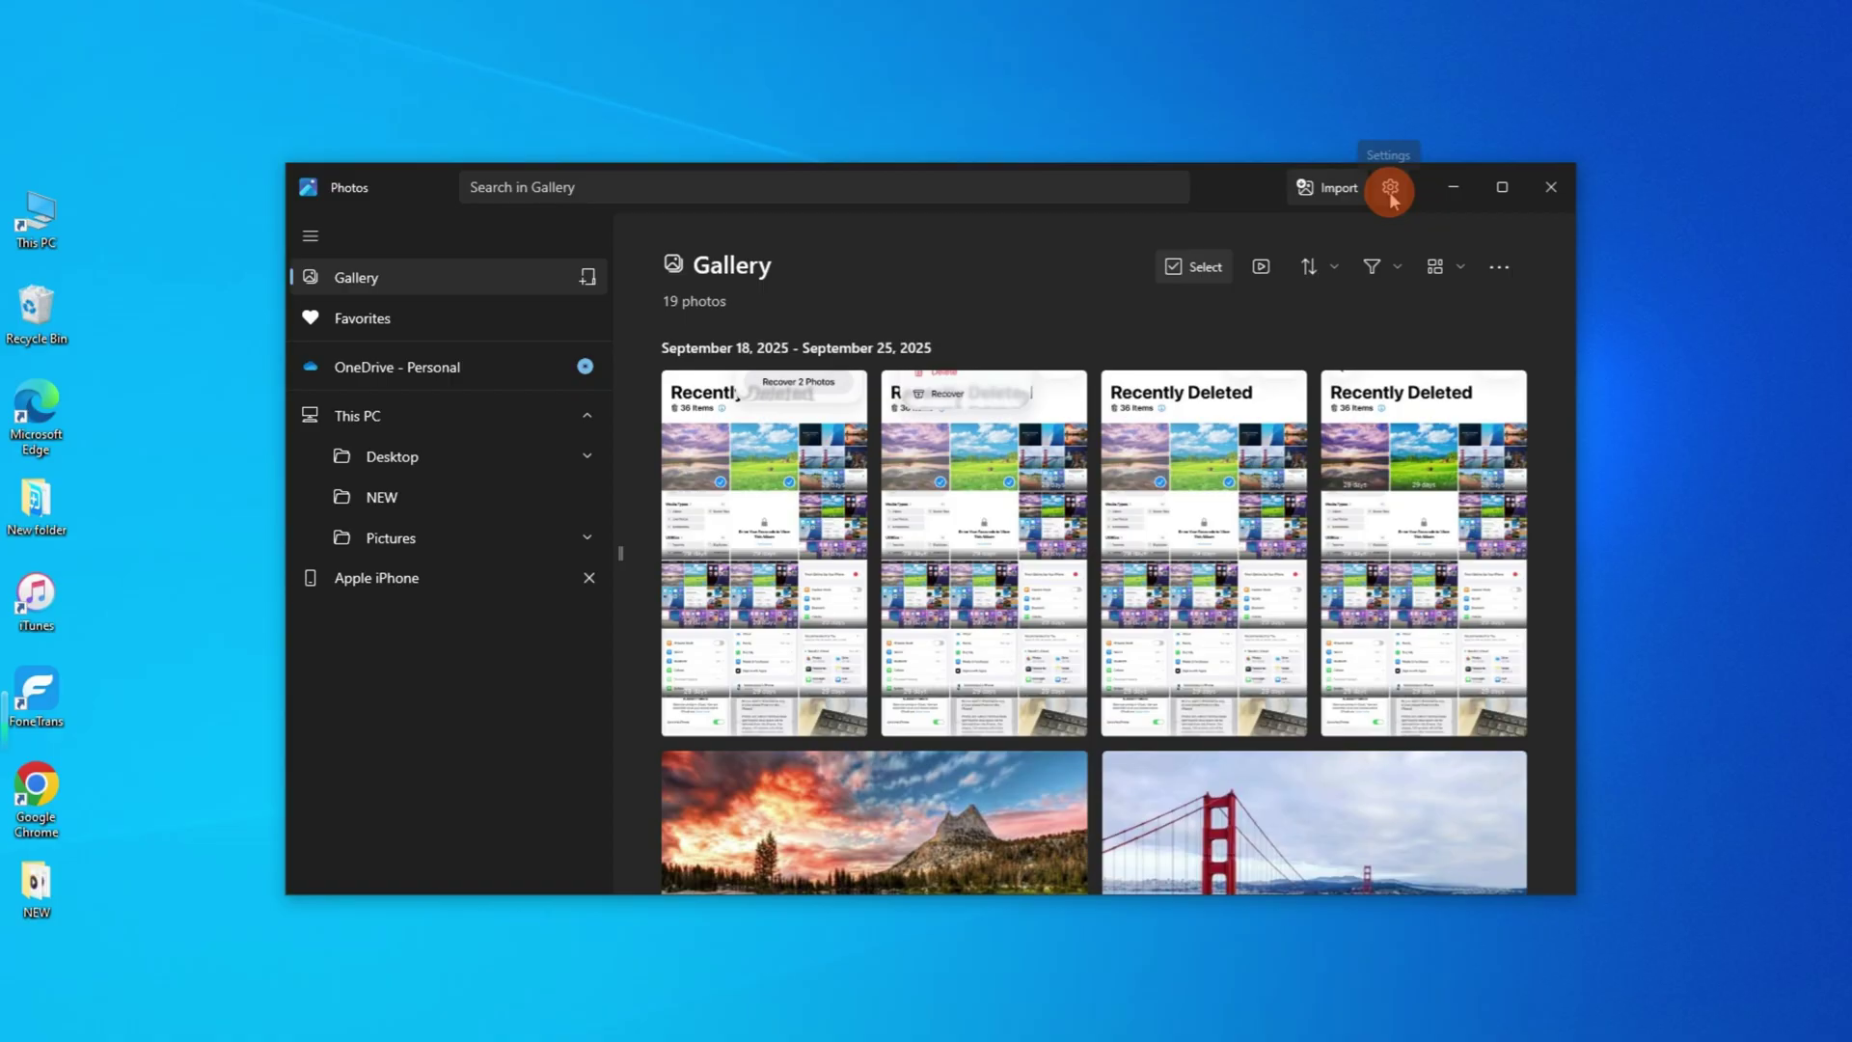
{"action": "left_click", "coordinate": [1325, 190]}
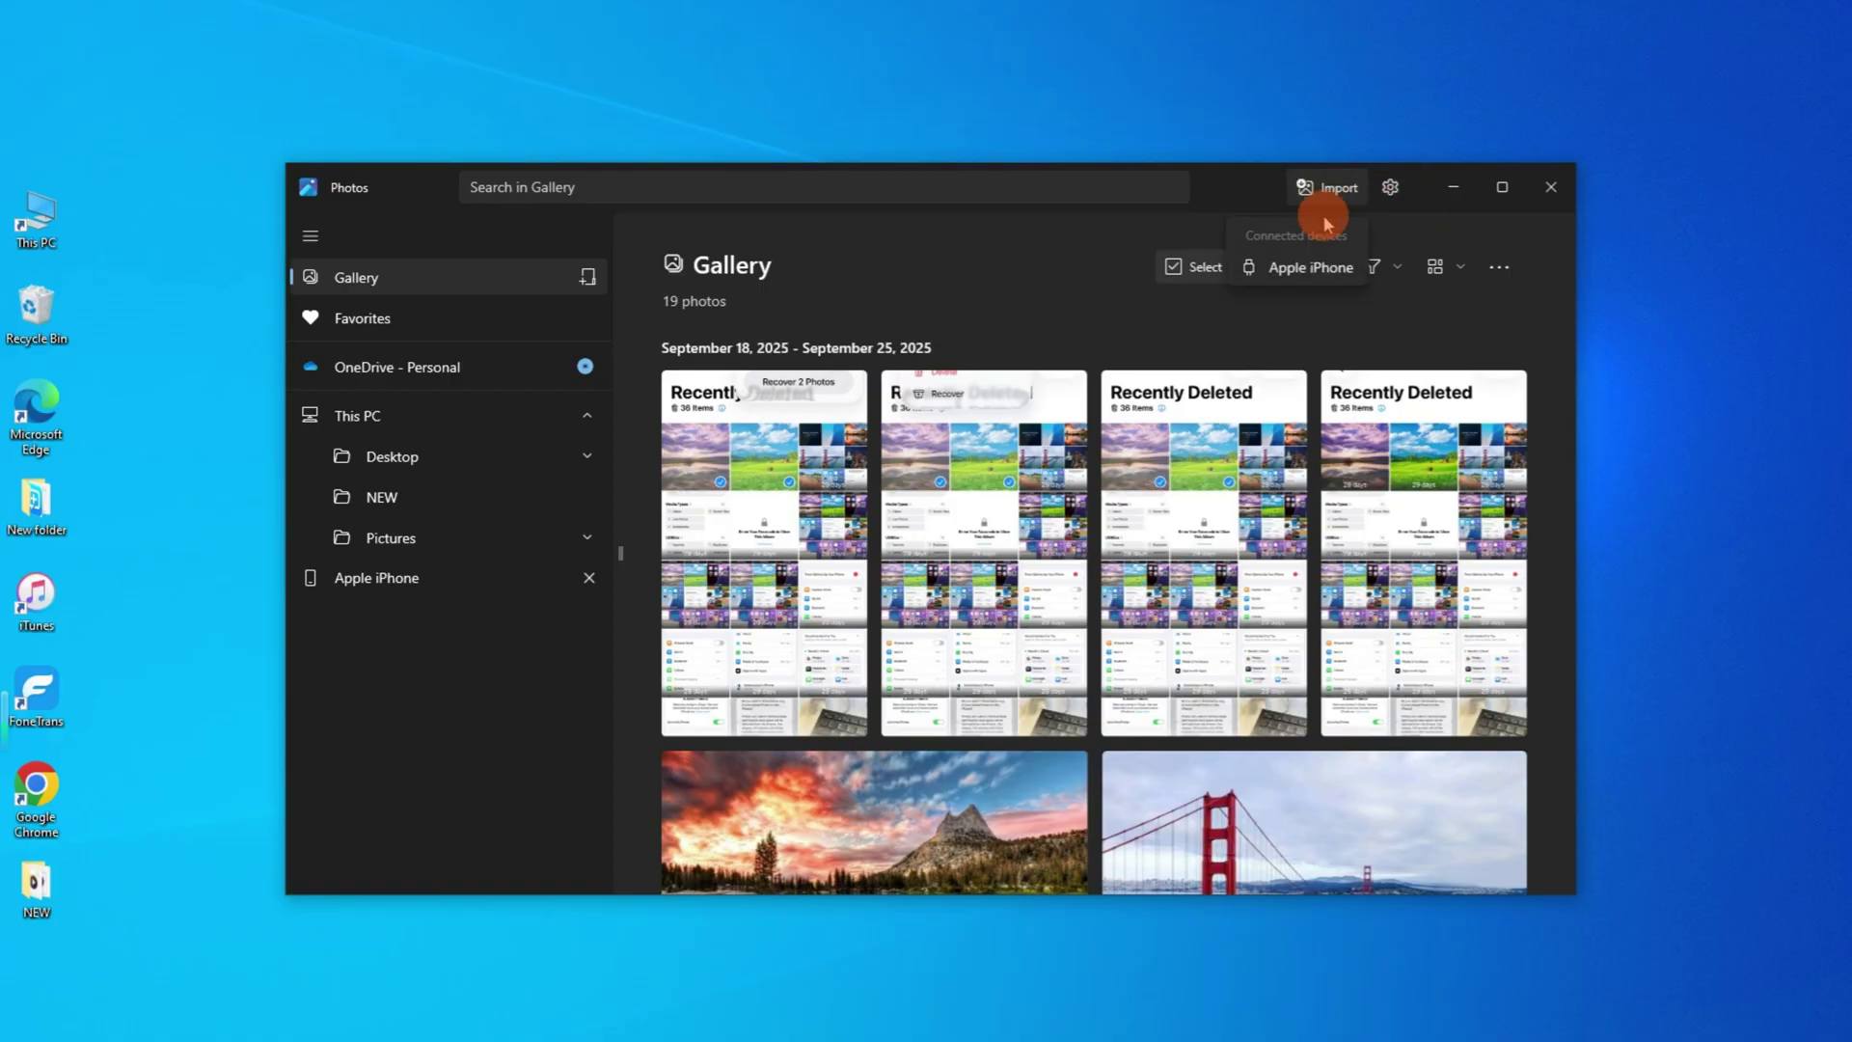
{"action": "left_click", "coordinate": [1309, 272]}
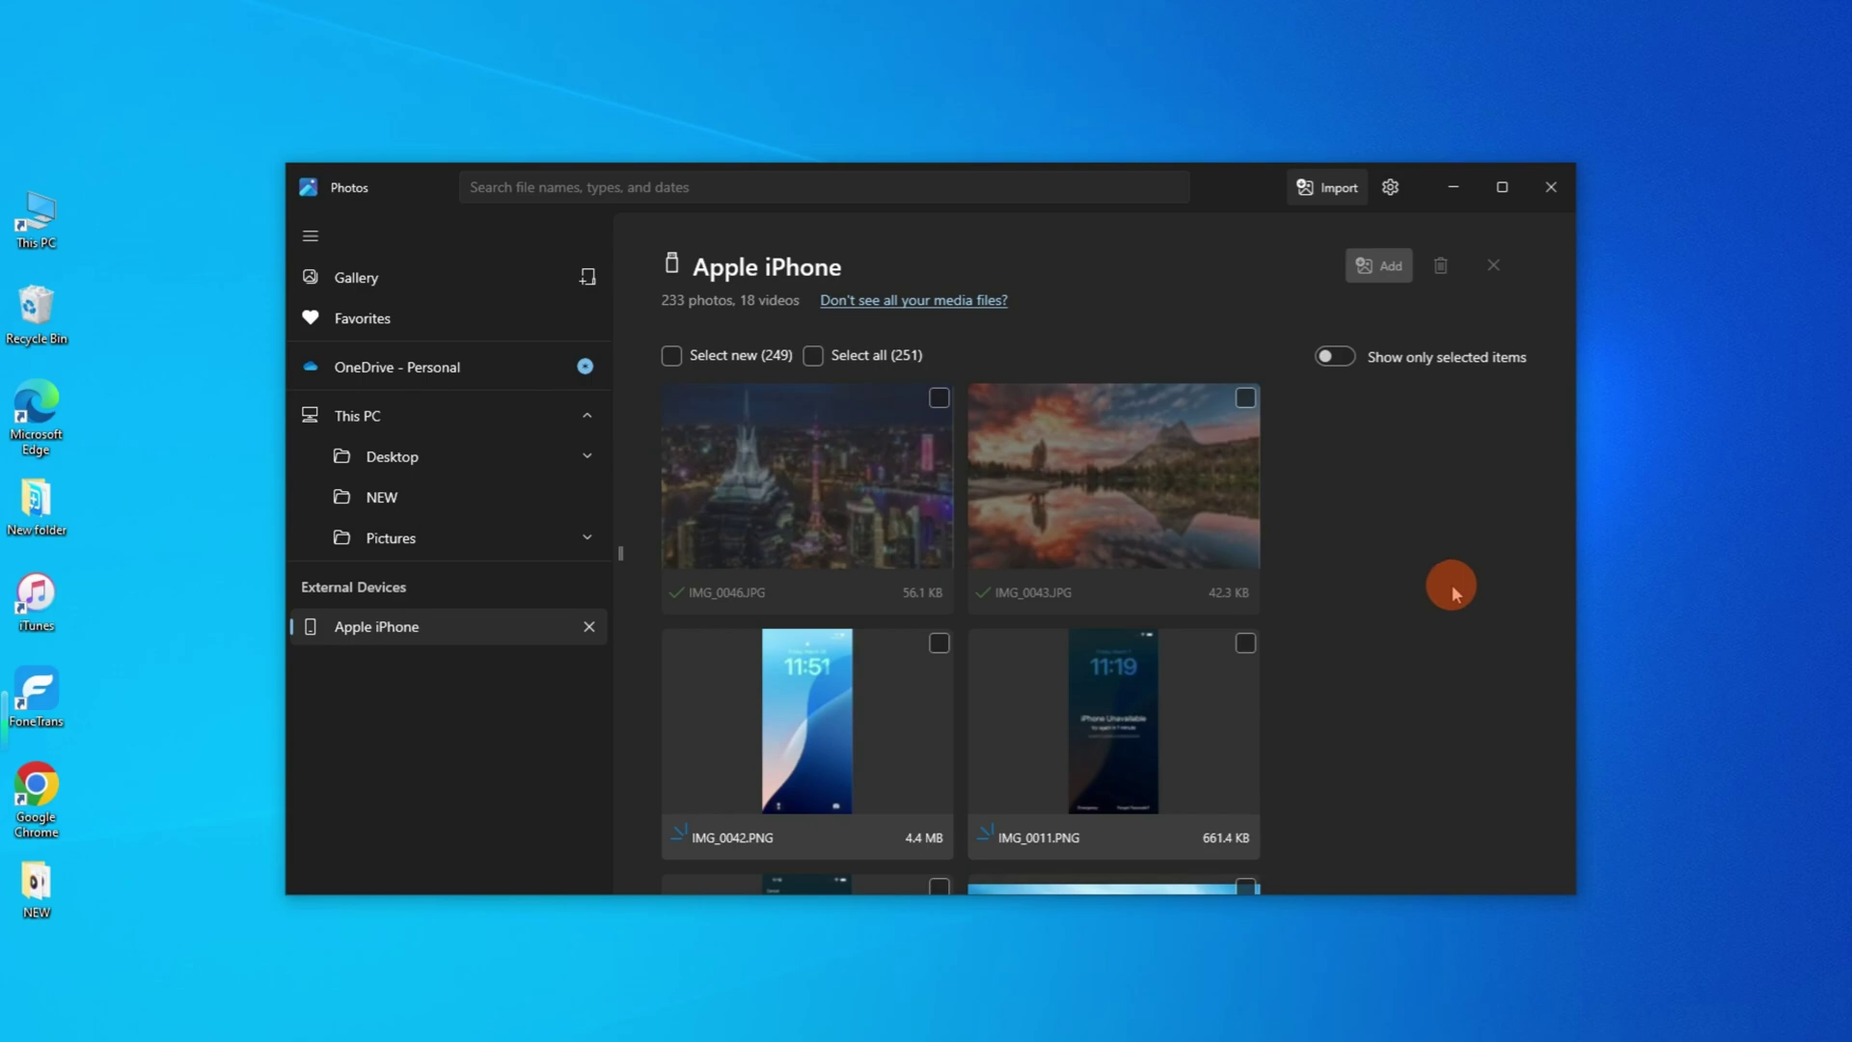
Select IMG_0046, IMG_0043 and IMG_0036 and open the Add 3 items destination chooser
{"action": "left_click", "coordinate": [889, 503]}
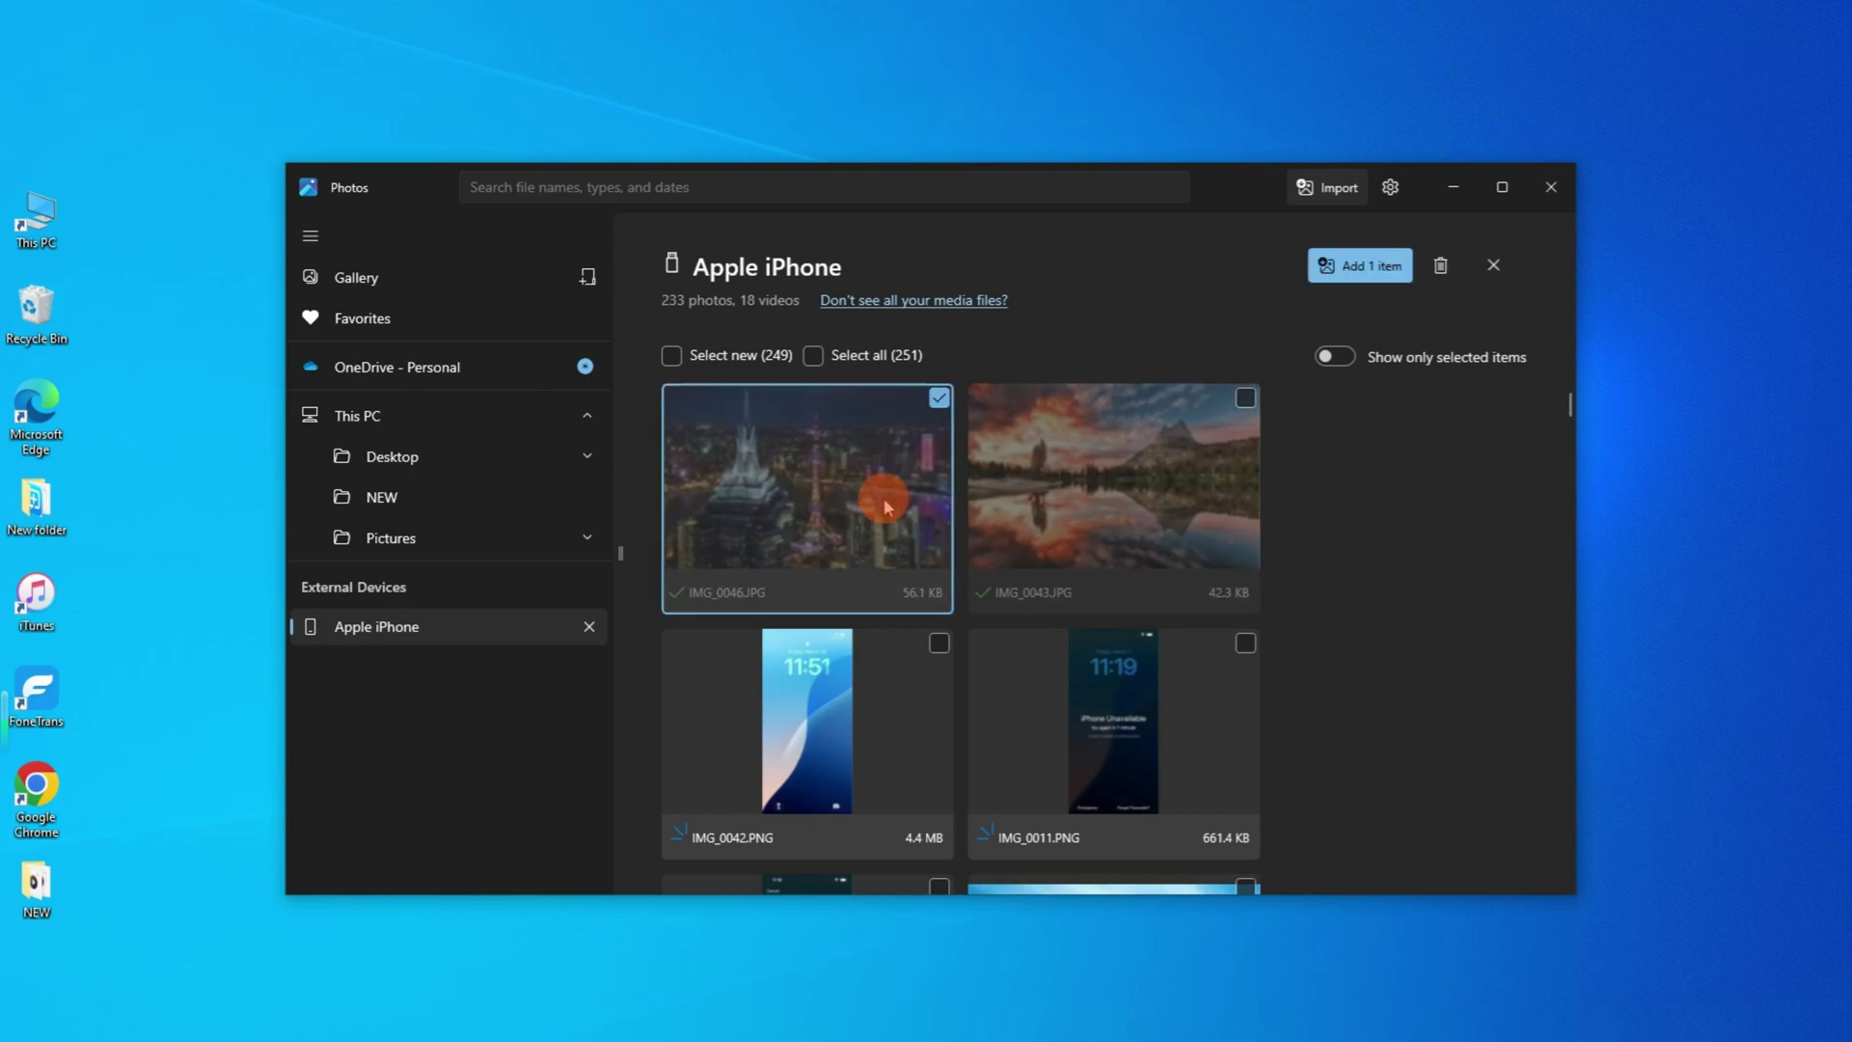
{"action": "left_click", "coordinate": [1145, 514]}
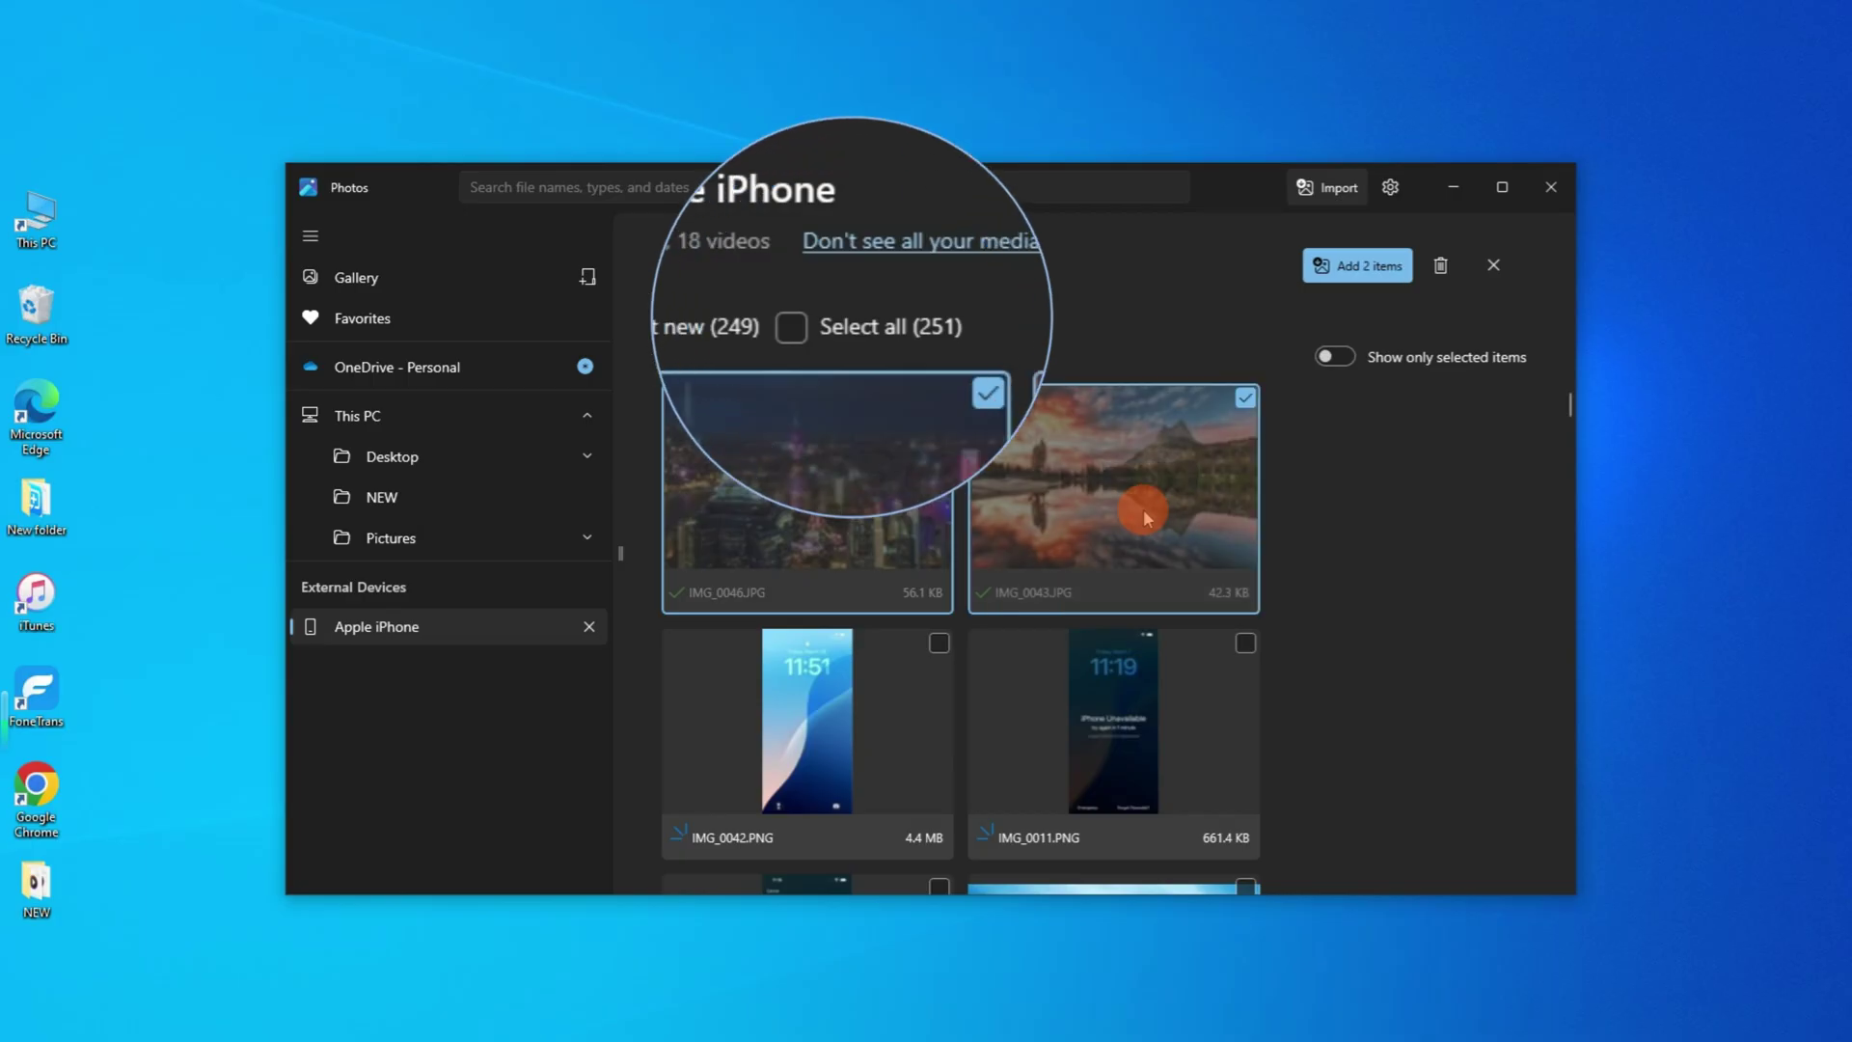
{"action": "scroll", "coordinate": [1145, 513], "scroll_direction": "down", "scroll_amount": 2}
{"action": "scroll", "coordinate": [1143, 521], "scroll_direction": "down", "scroll_amount": 2}
{"action": "left_click", "coordinate": [1163, 641]}
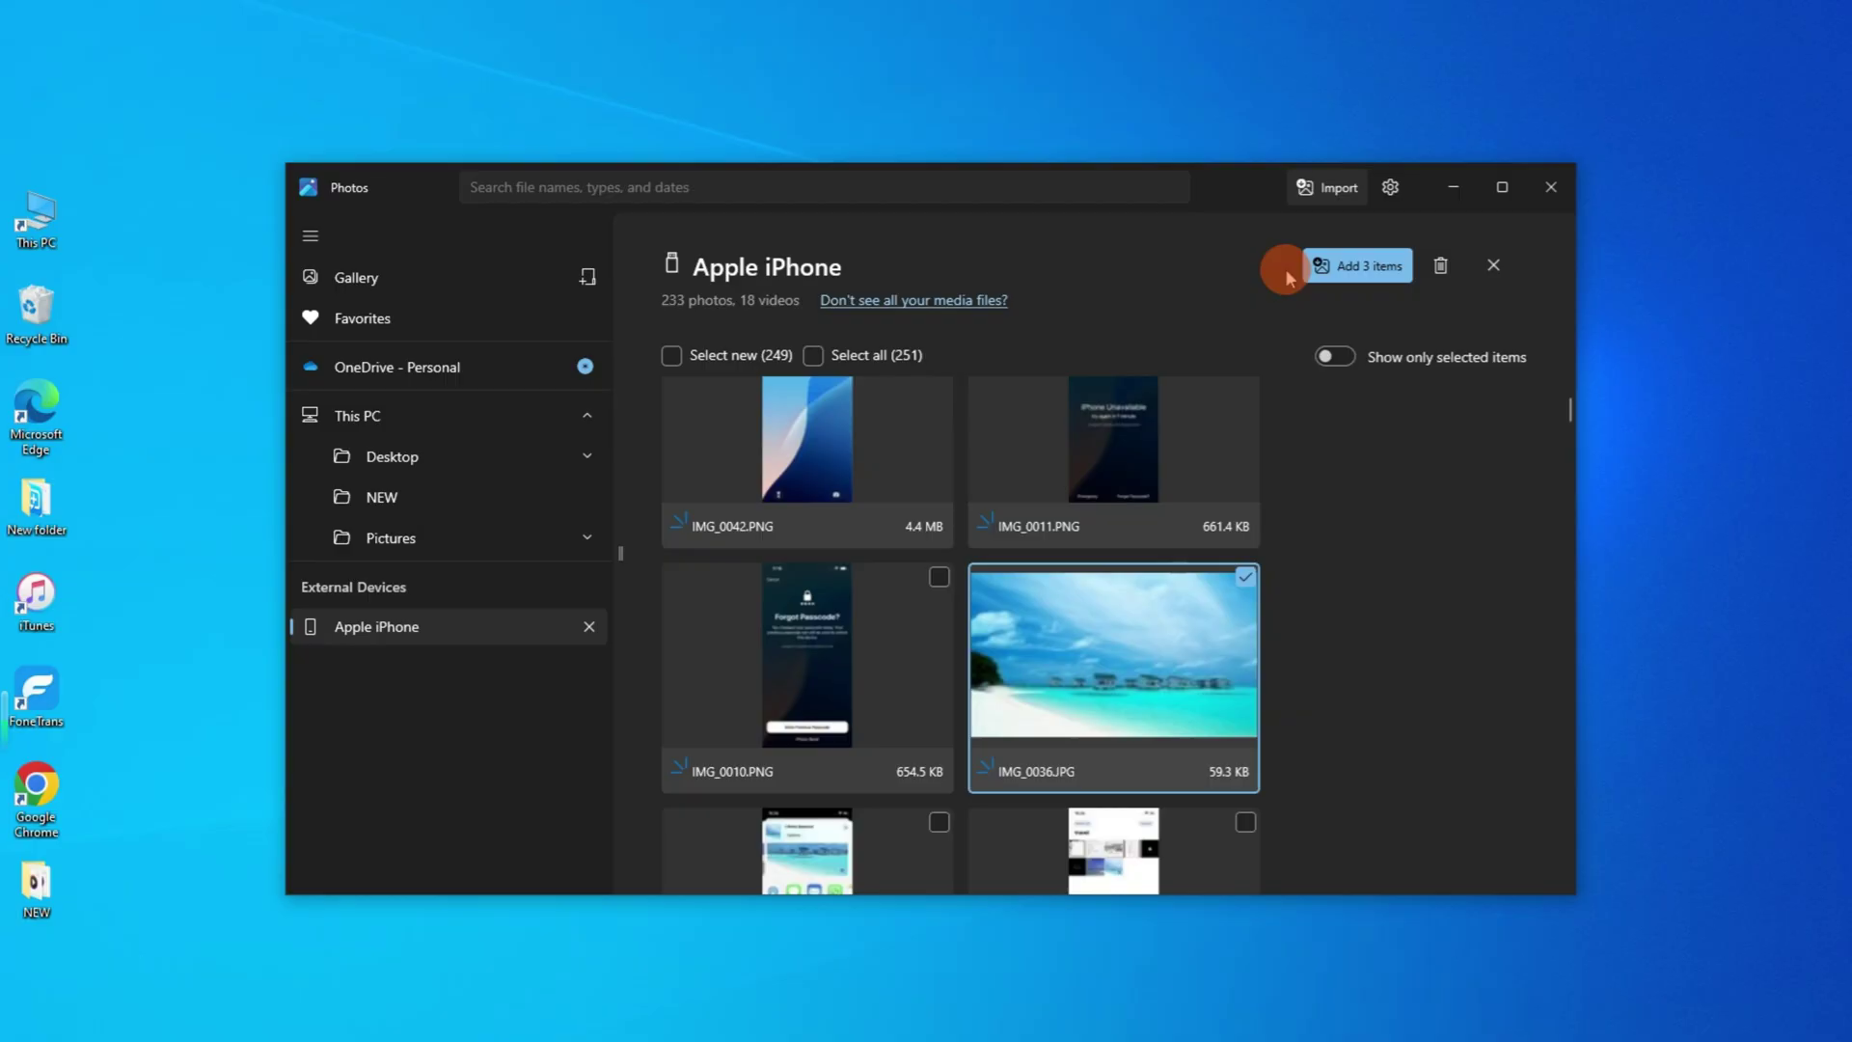
{"action": "left_click", "coordinate": [1368, 268]}
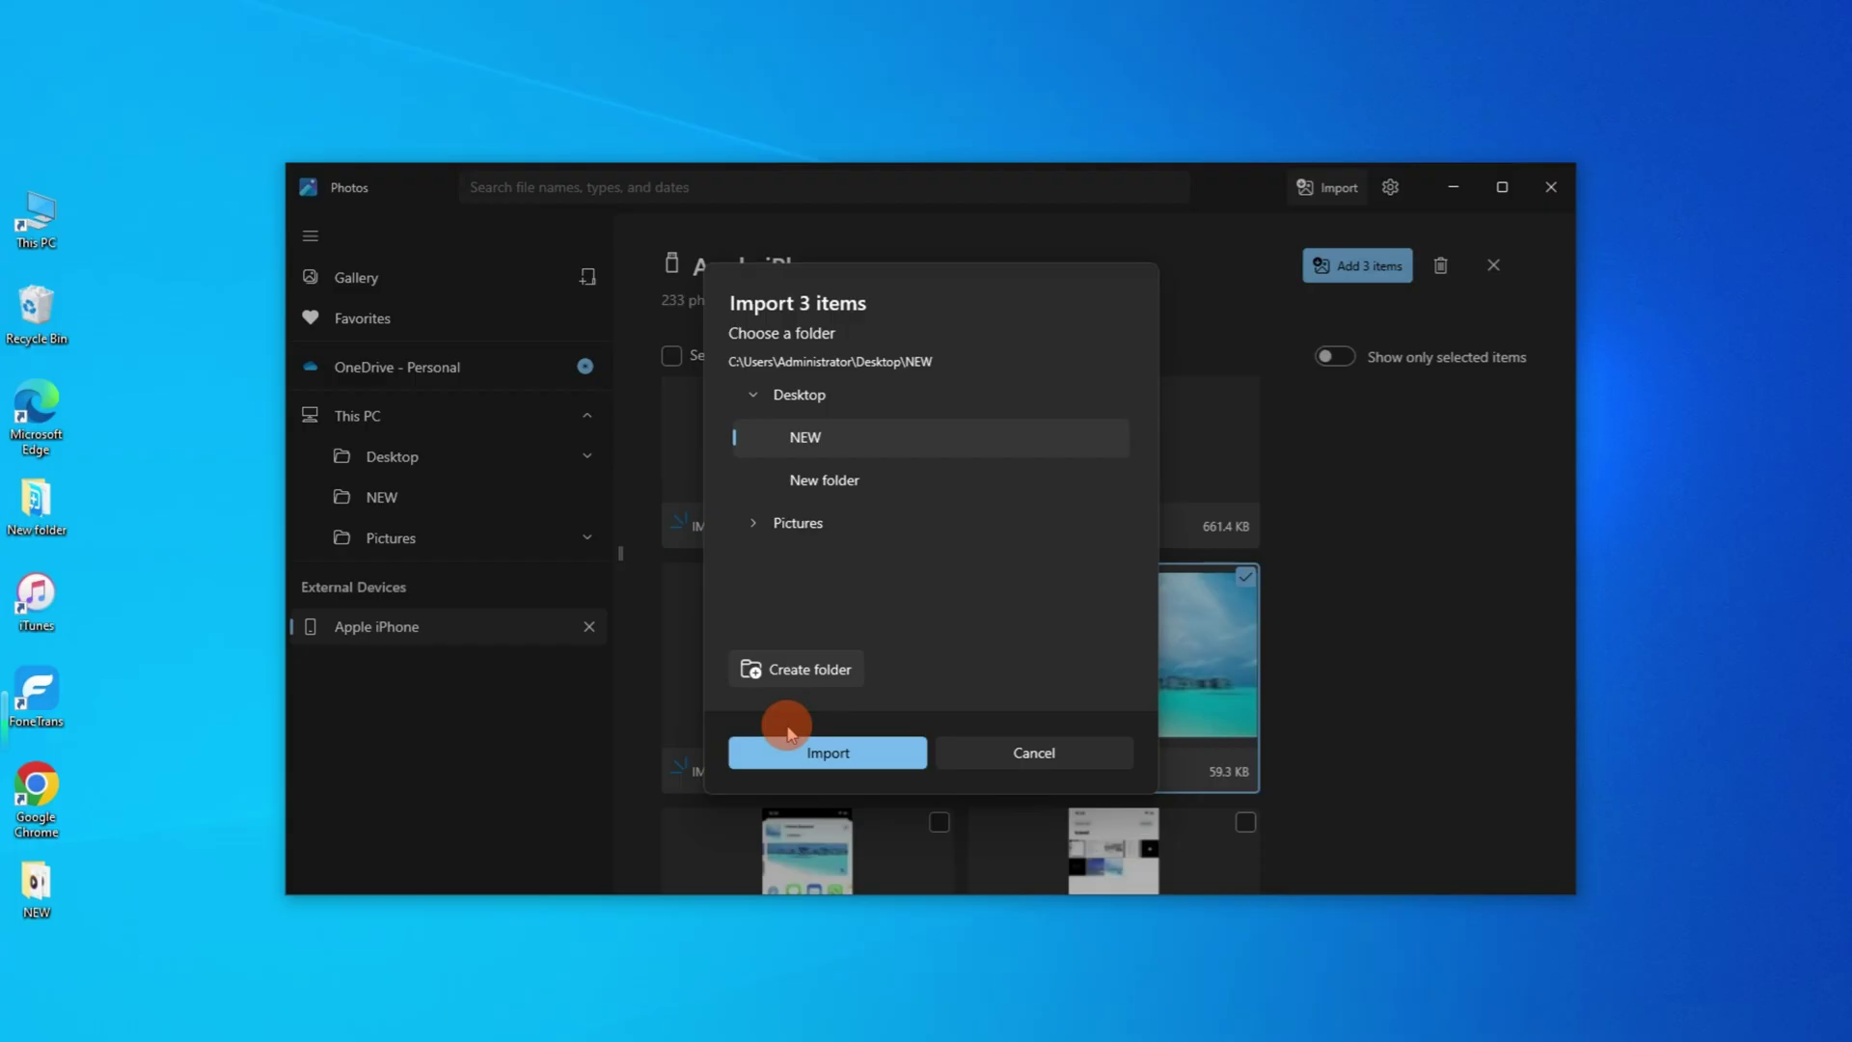
Import the three photos and open the NEW folder from the notification
{"action": "left_click", "coordinate": [816, 757]}
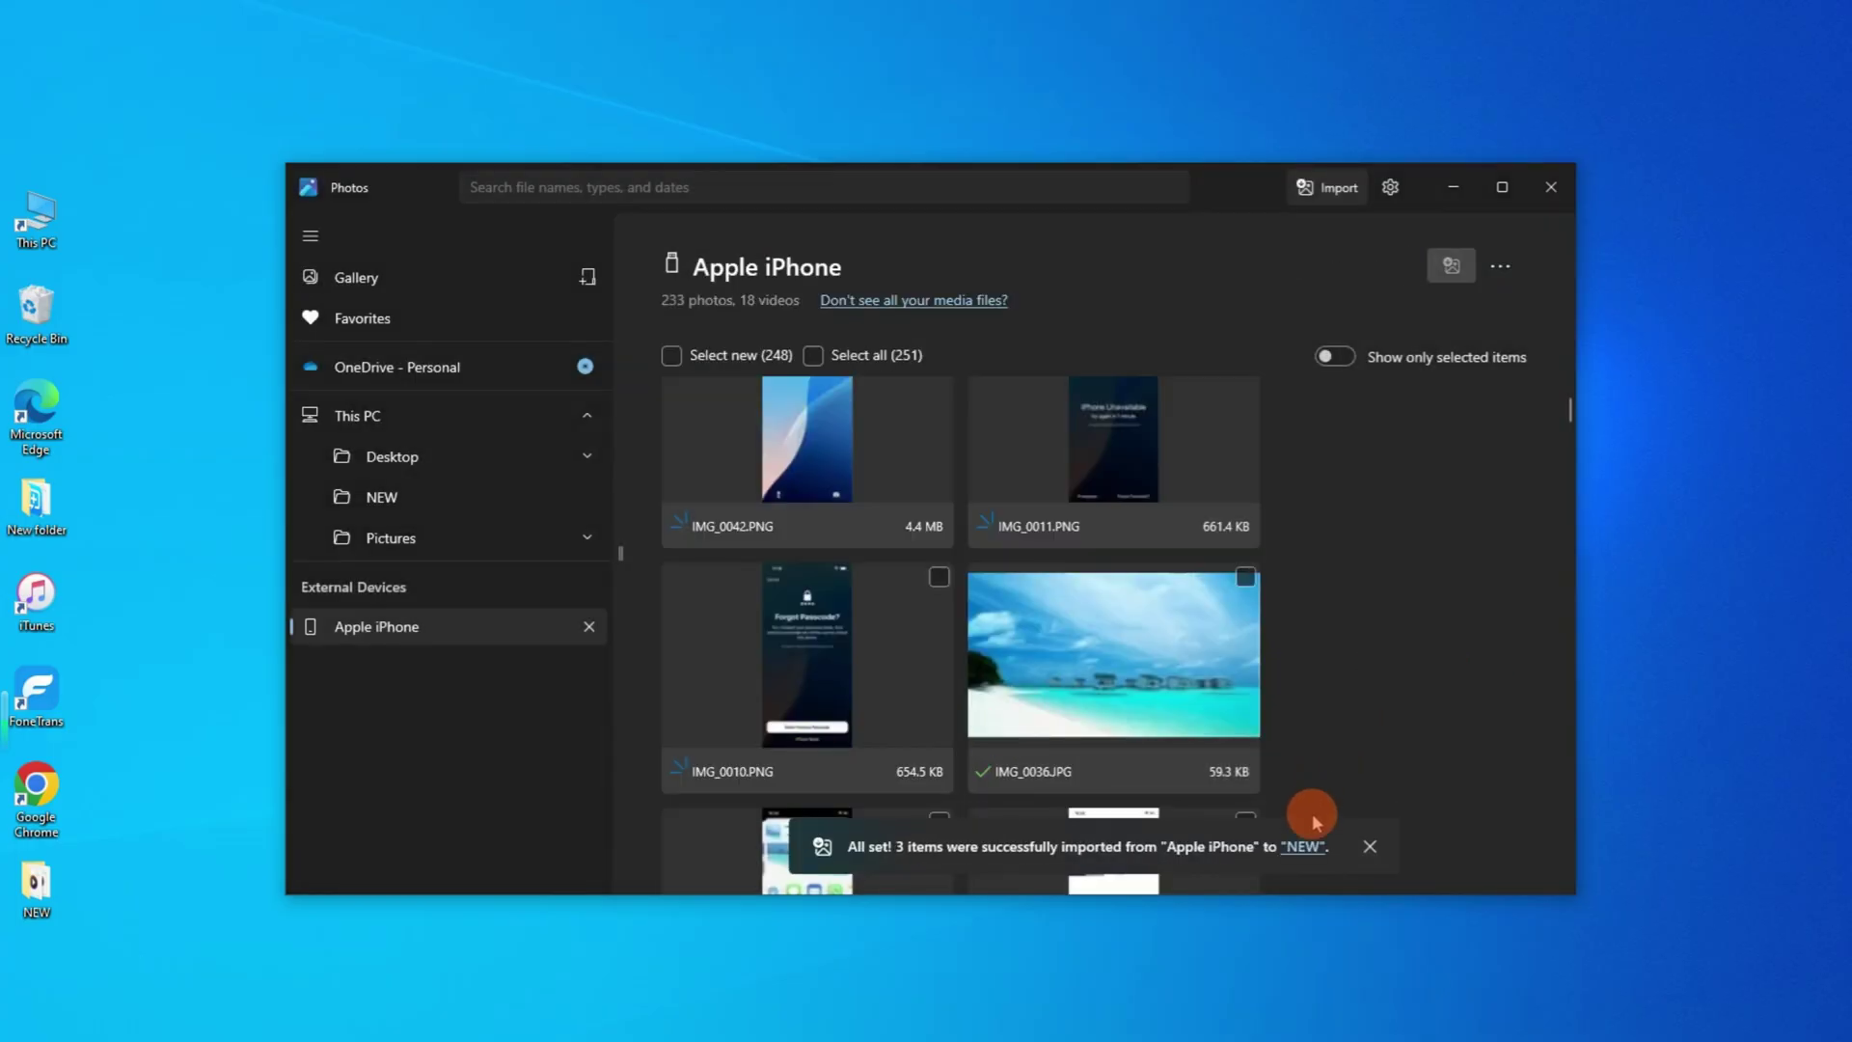
{"action": "left_click", "coordinate": [1304, 849]}
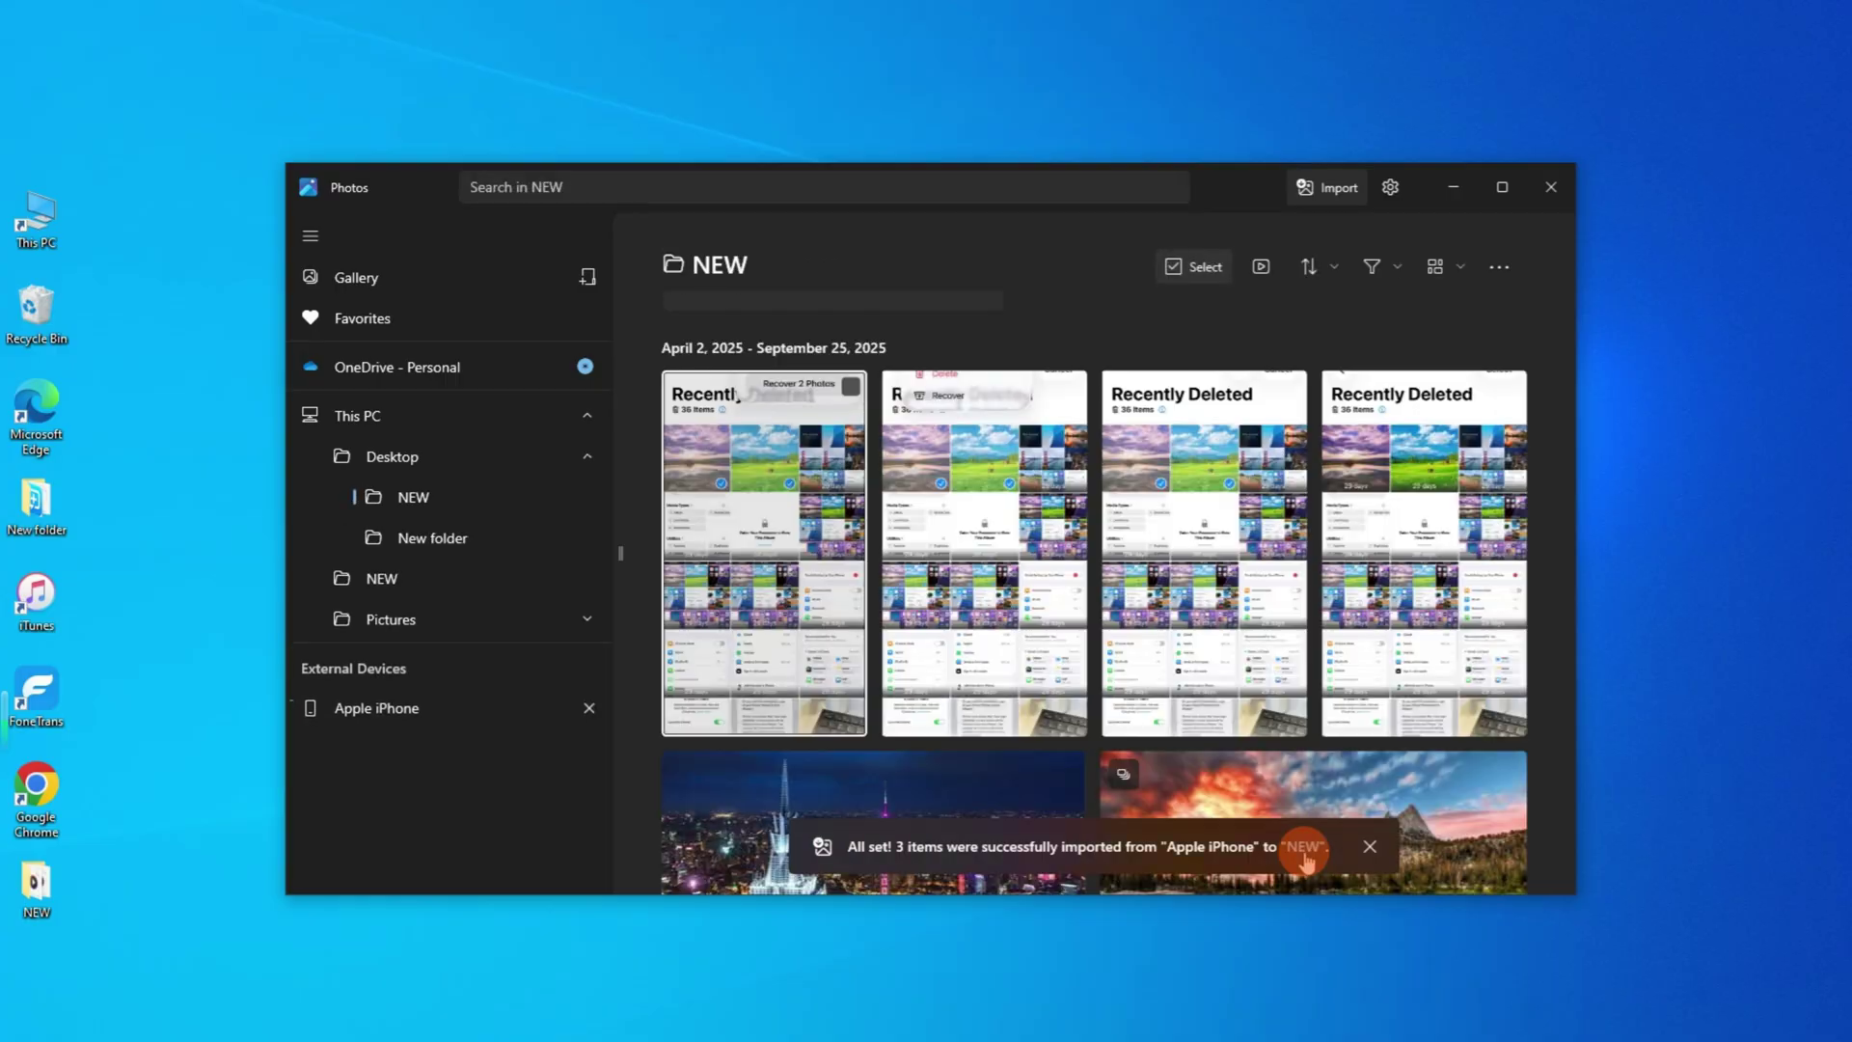
{"action": "scroll", "coordinate": [1235, 632], "scroll_direction": "down", "scroll_amount": 3}
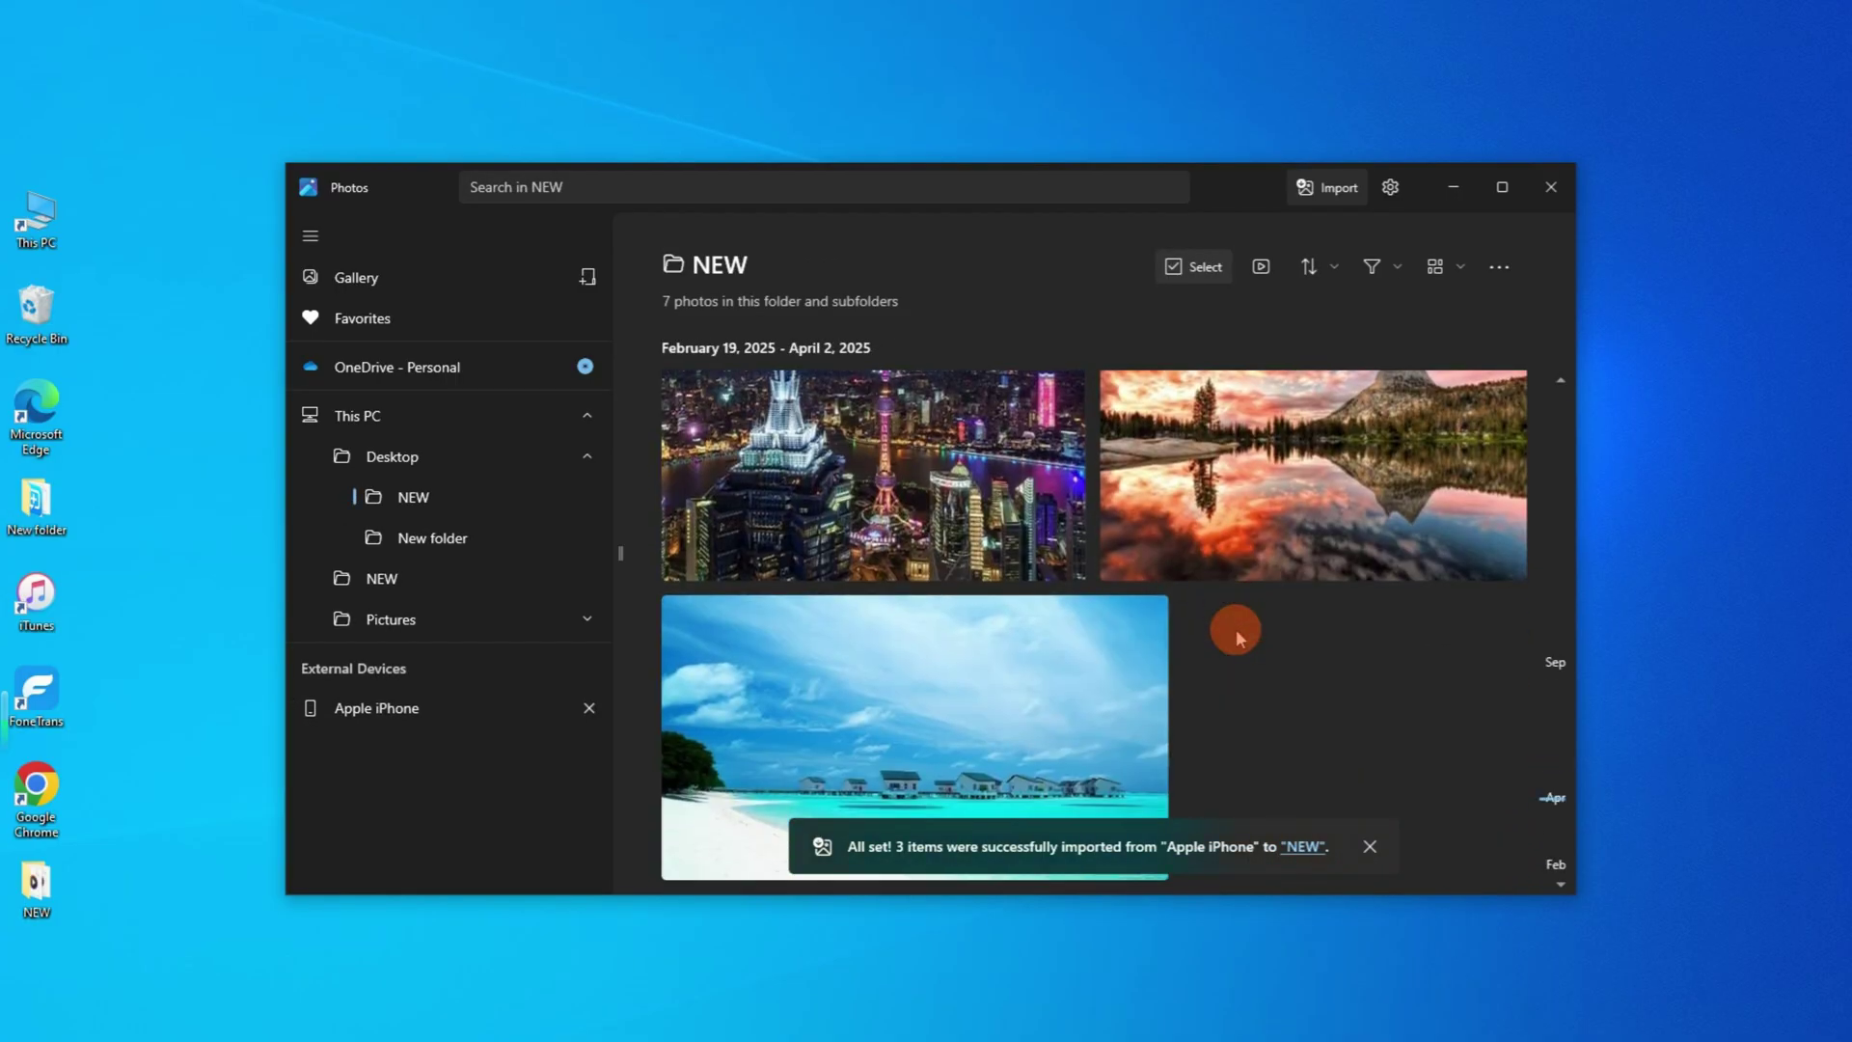
View the imported city photo full size and step forward to the beach photo IMG_0036.JPG
{"action": "left_click", "coordinate": [952, 483]}
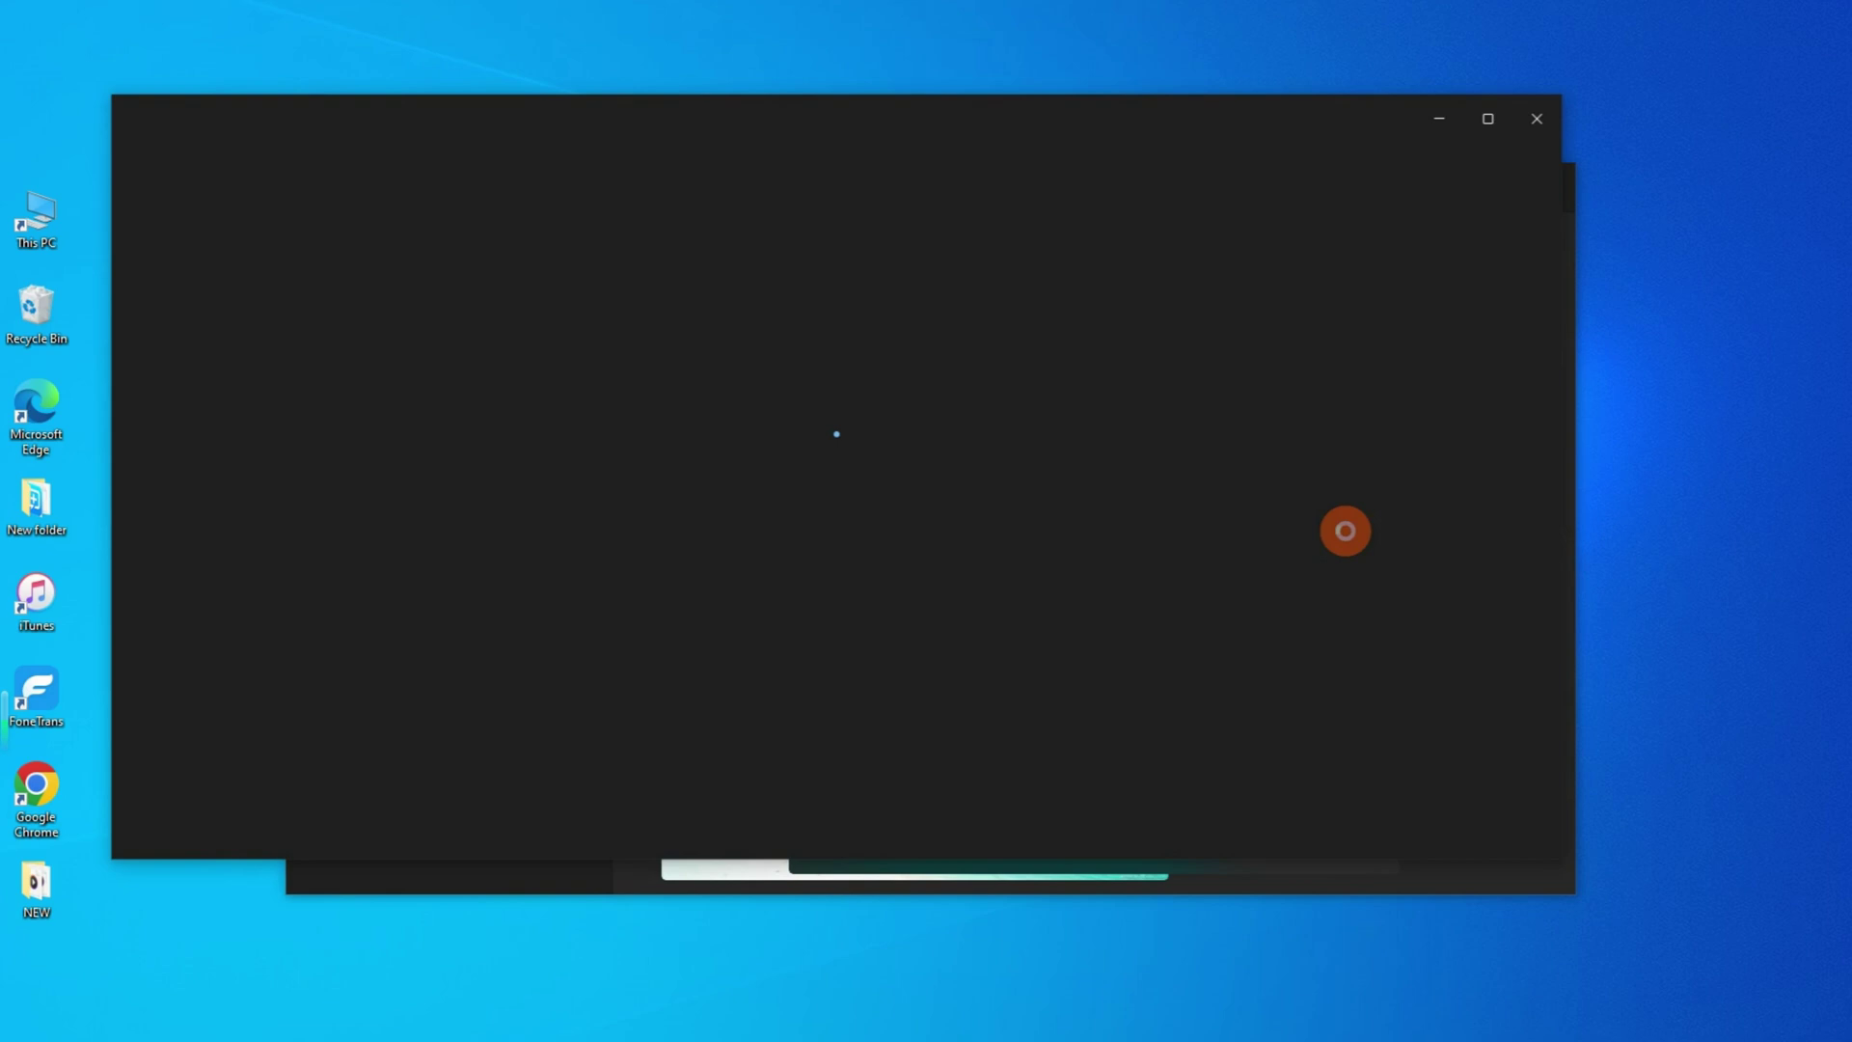
{"action": "left_click", "coordinate": [1543, 477]}
{"action": "left_click", "coordinate": [1544, 477]}
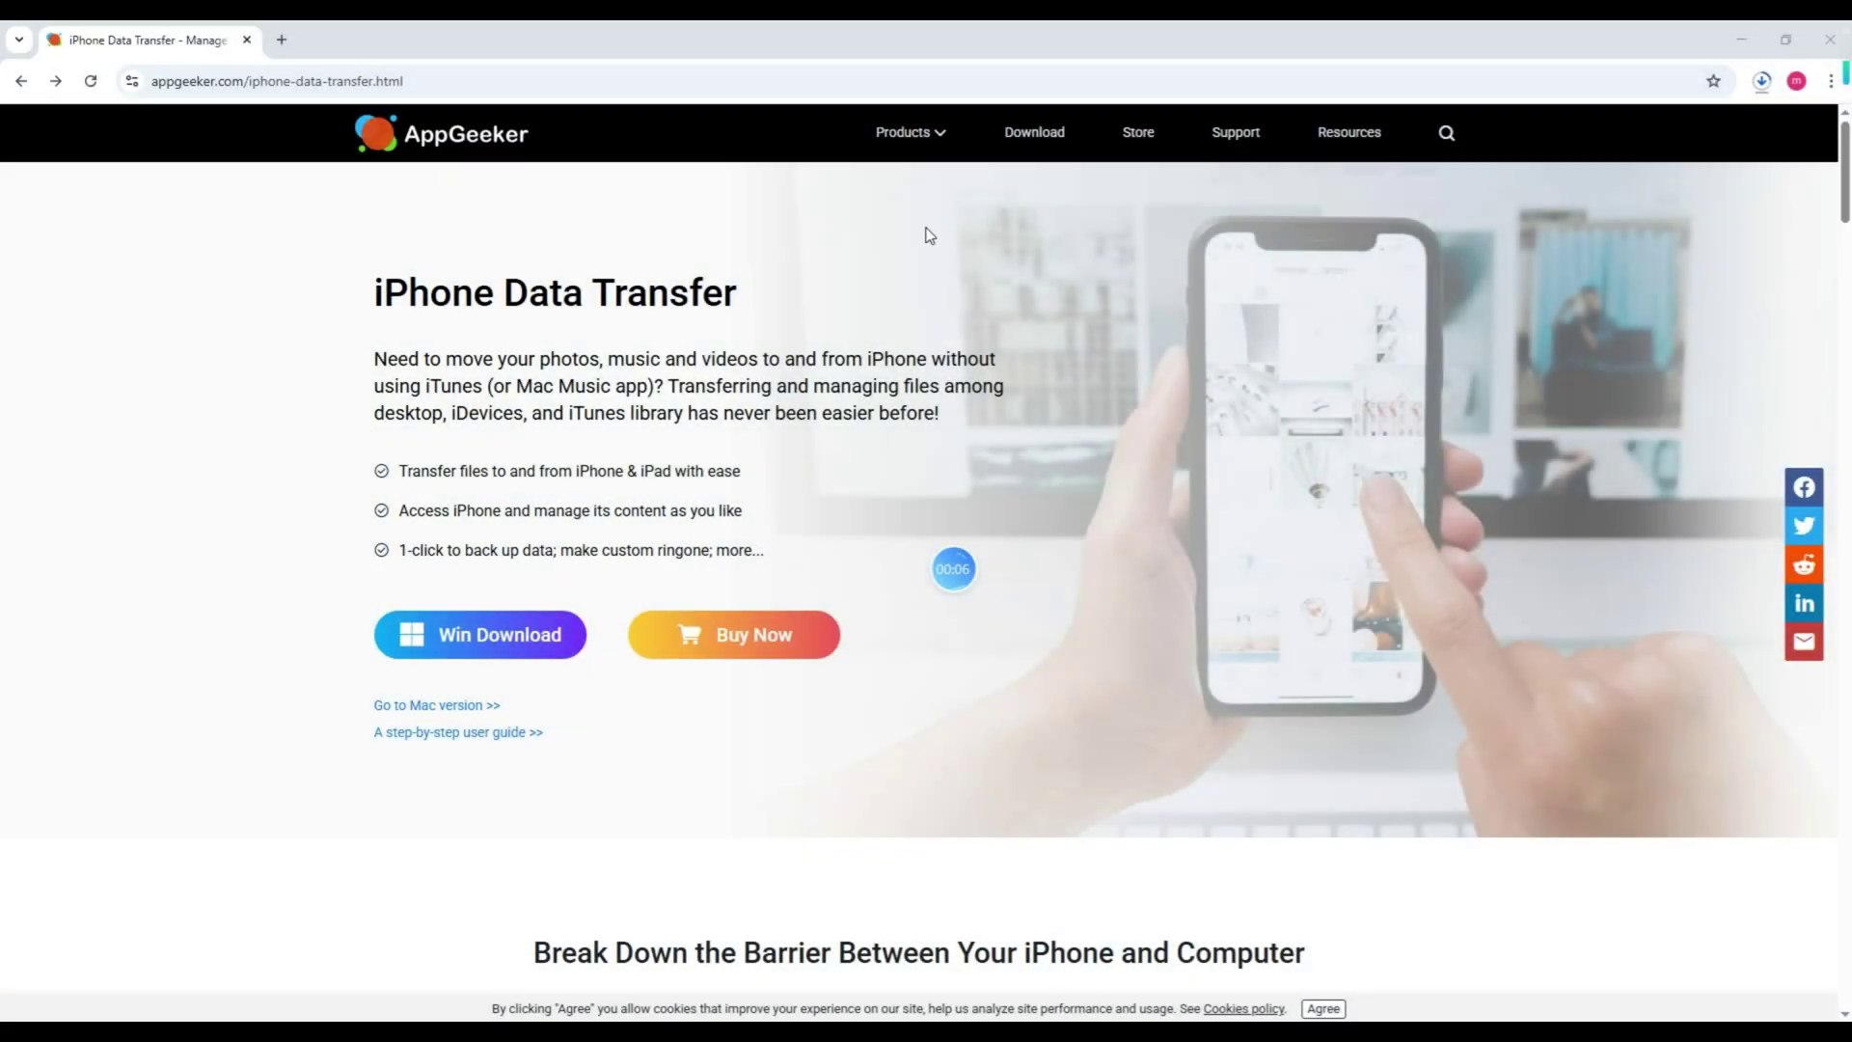
{"action": "mouse_move", "coordinate": [909, 131]}
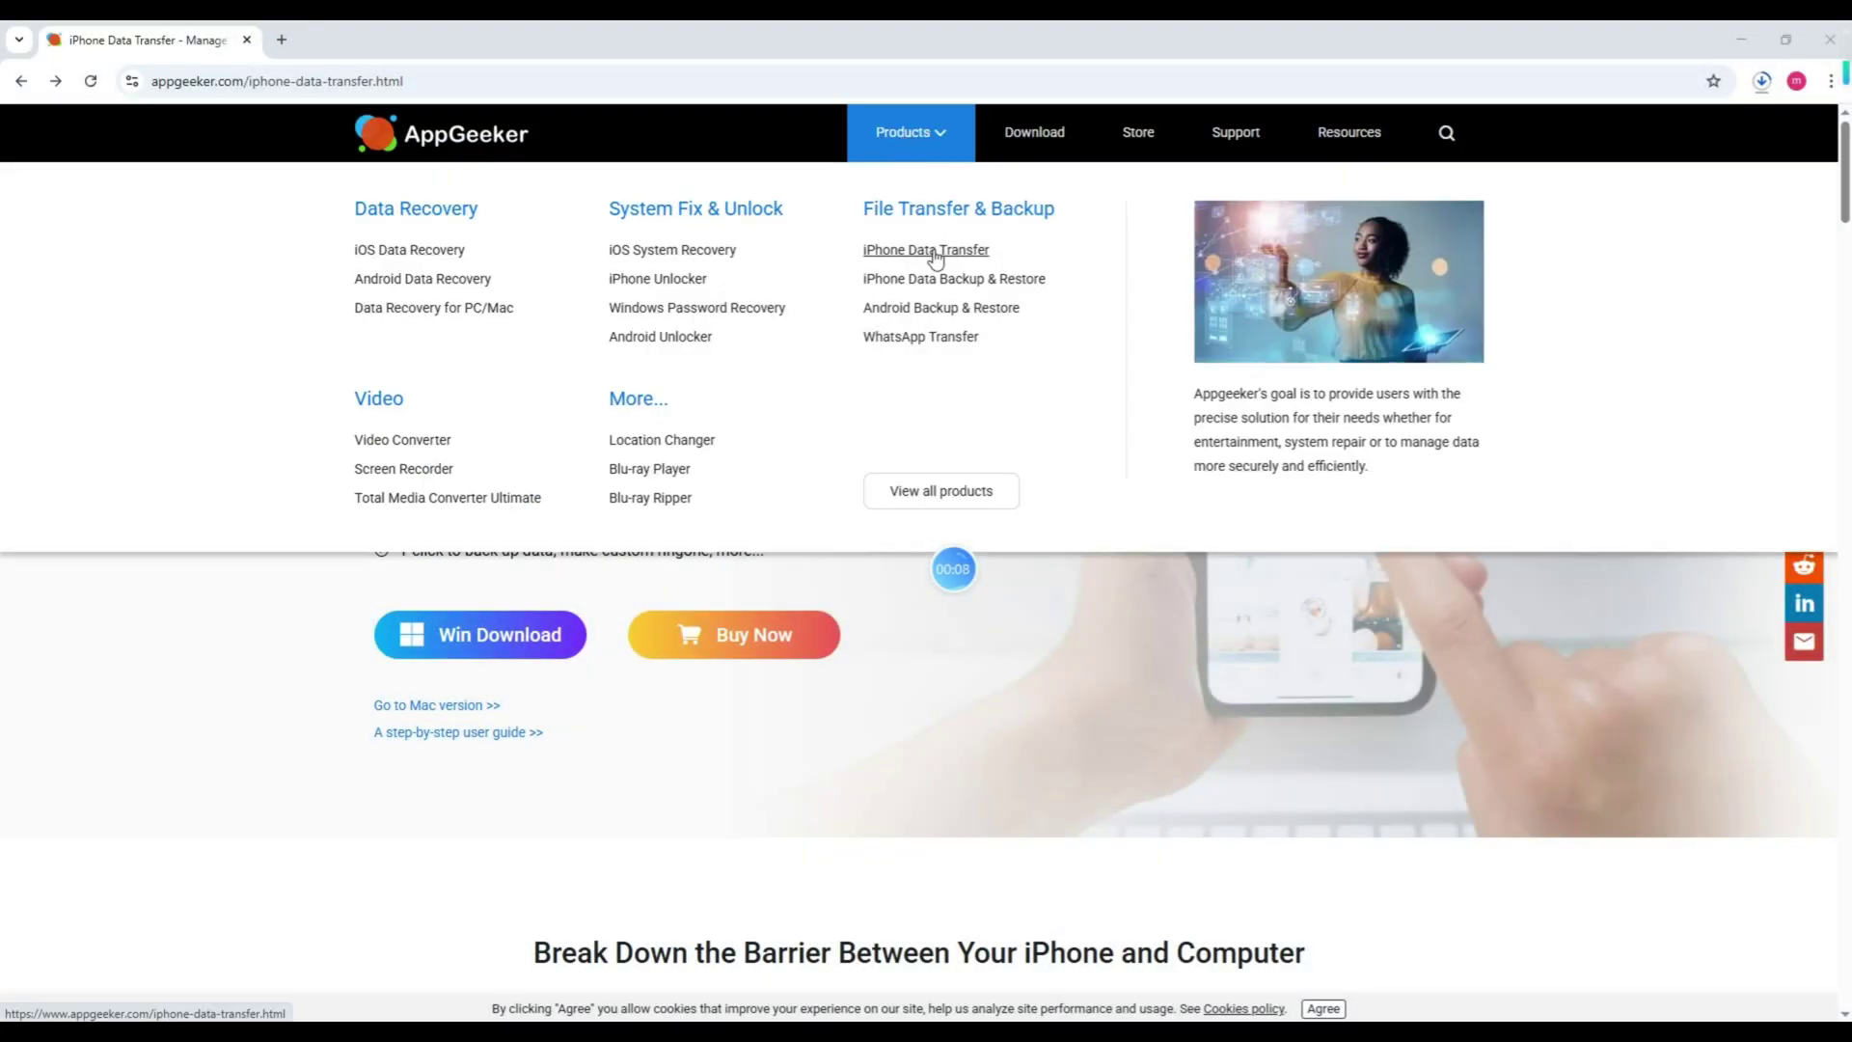
Open AppGeeker's iPhone Data Transfer page and scroll through its feature sections
{"action": "left_click", "coordinate": [932, 251]}
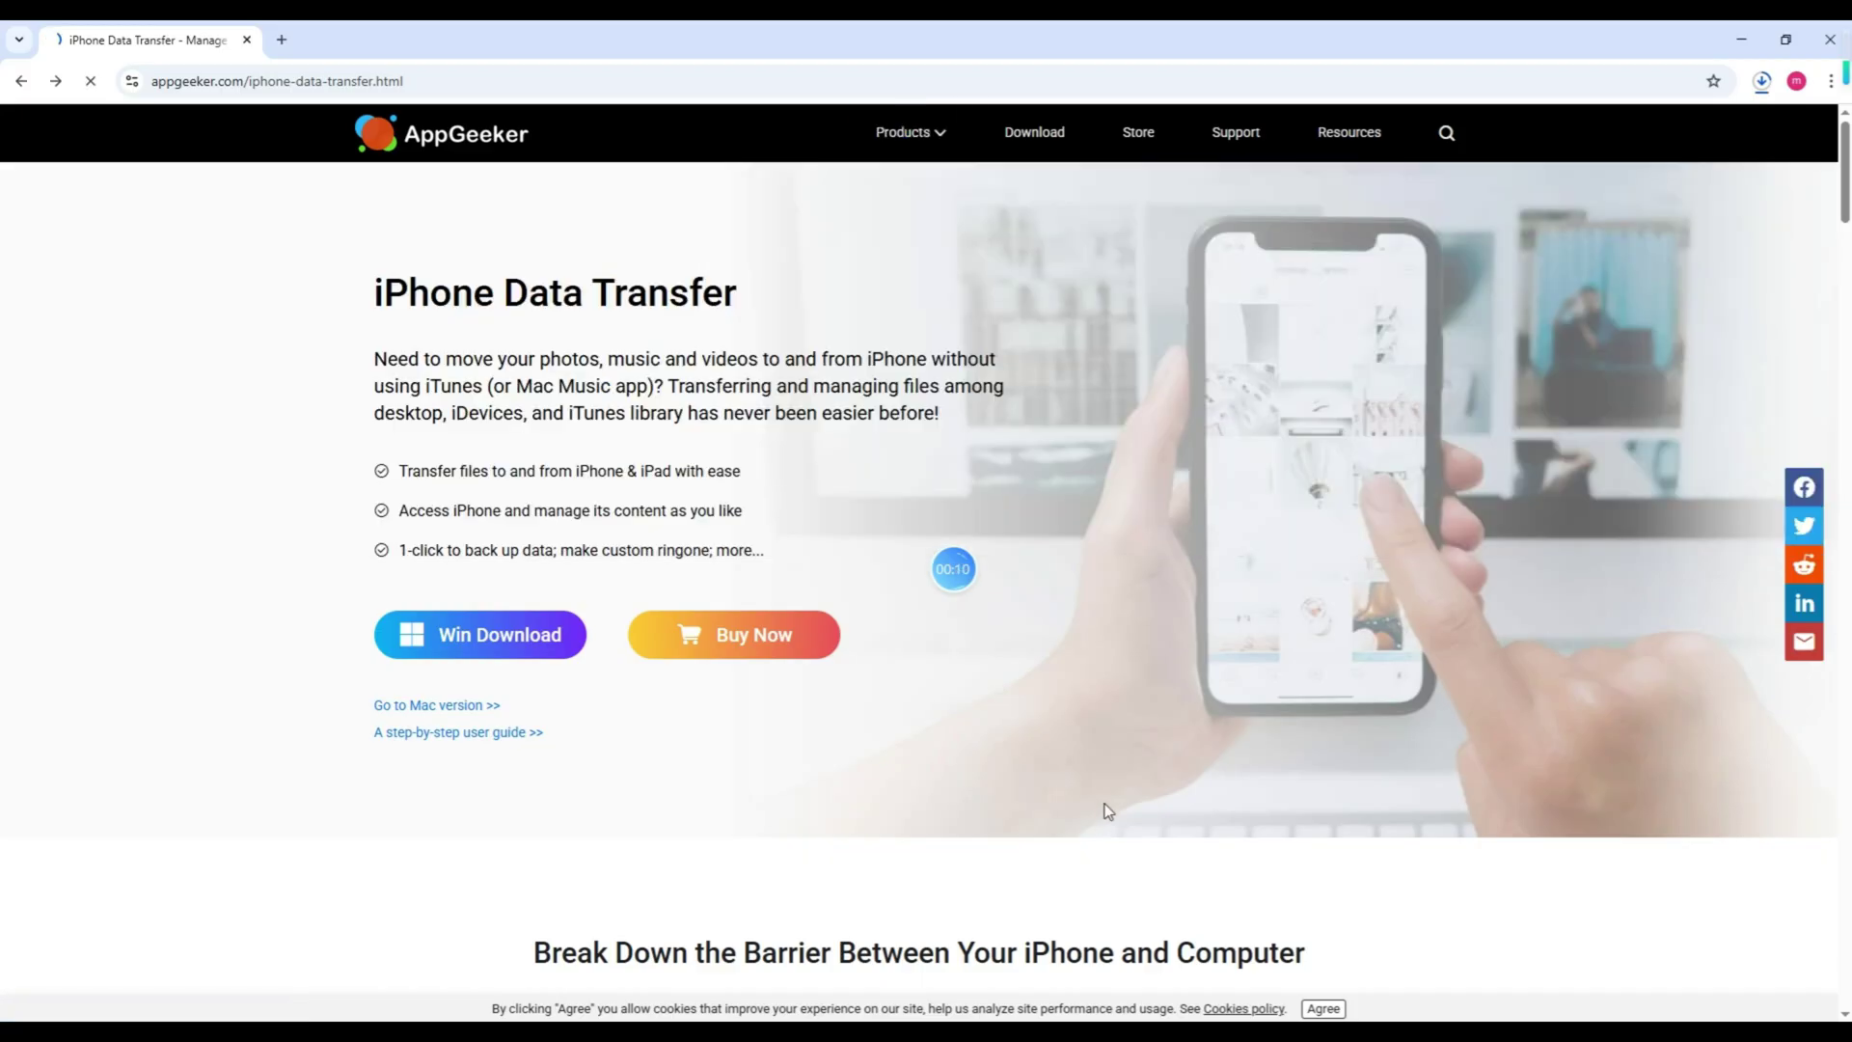
{"action": "scroll", "coordinate": [1143, 645], "scroll_direction": "down", "scroll_amount": 3}
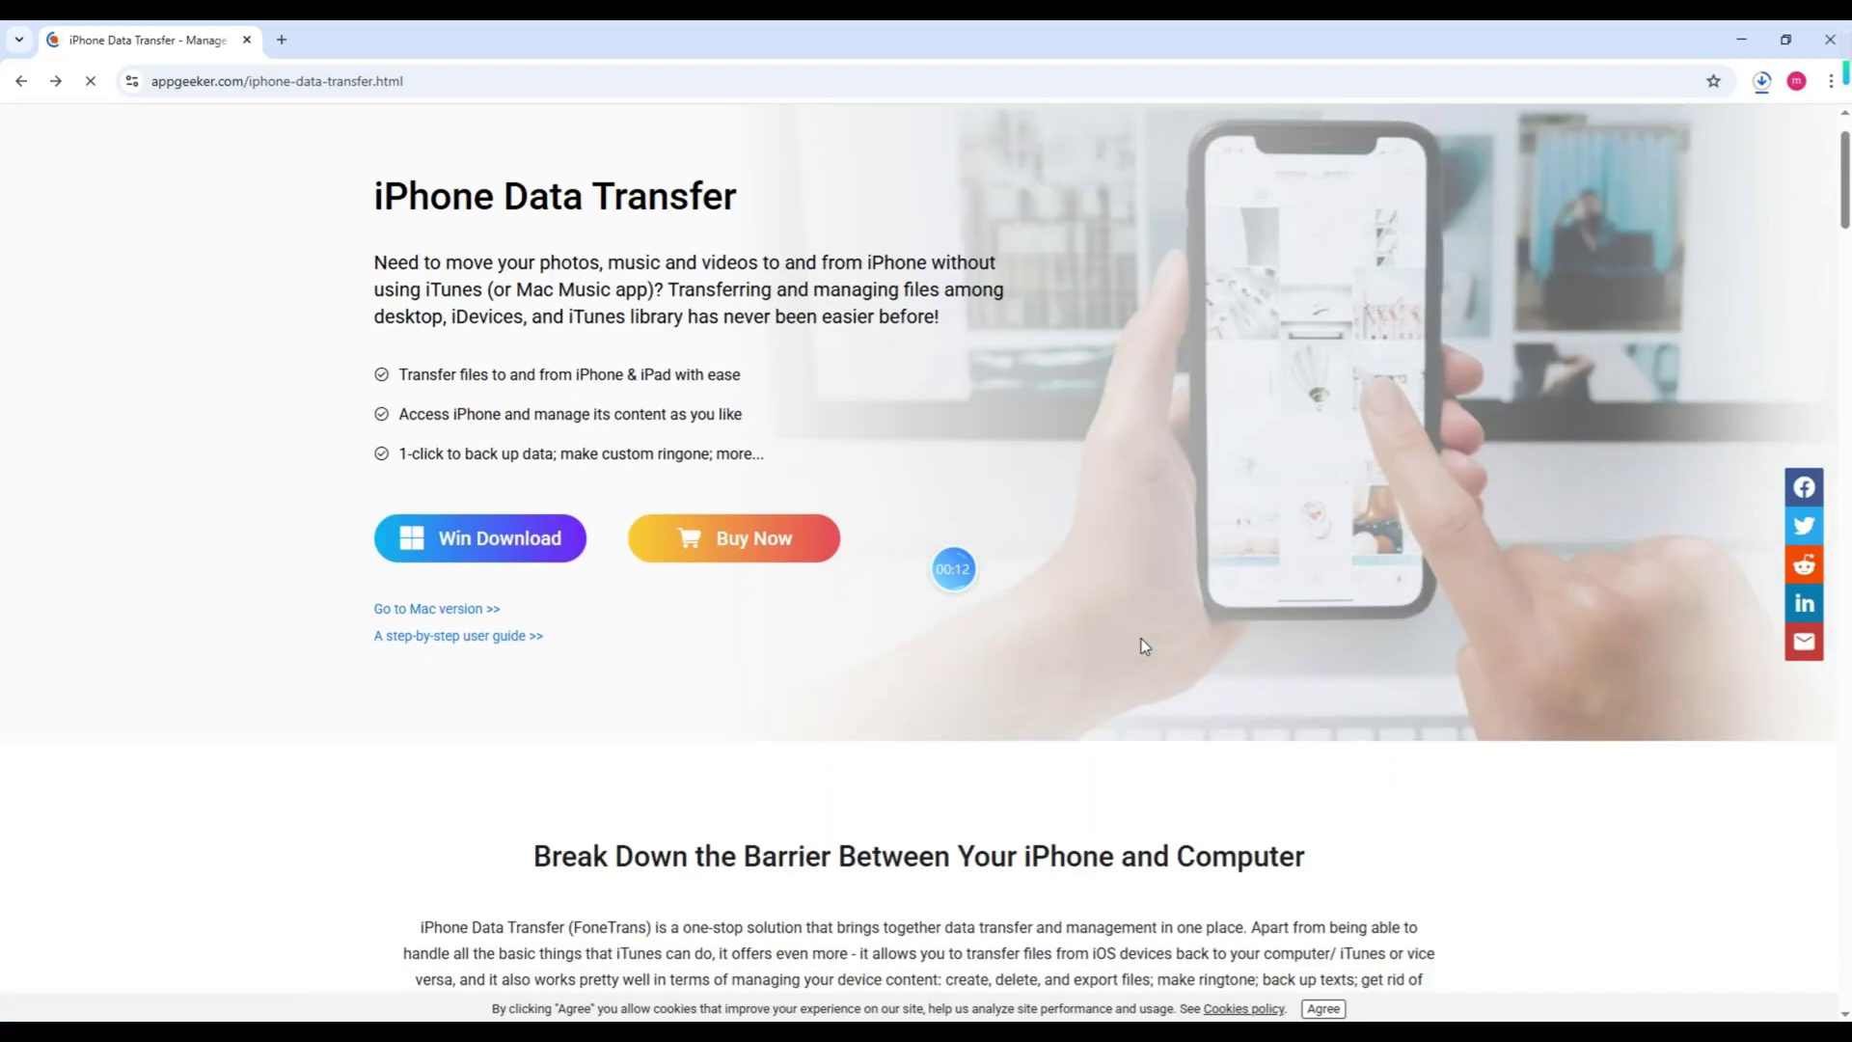
{"action": "scroll", "coordinate": [1145, 646], "scroll_direction": "down", "scroll_amount": 1}
{"action": "scroll", "coordinate": [1145, 645], "scroll_direction": "down", "scroll_amount": 2}
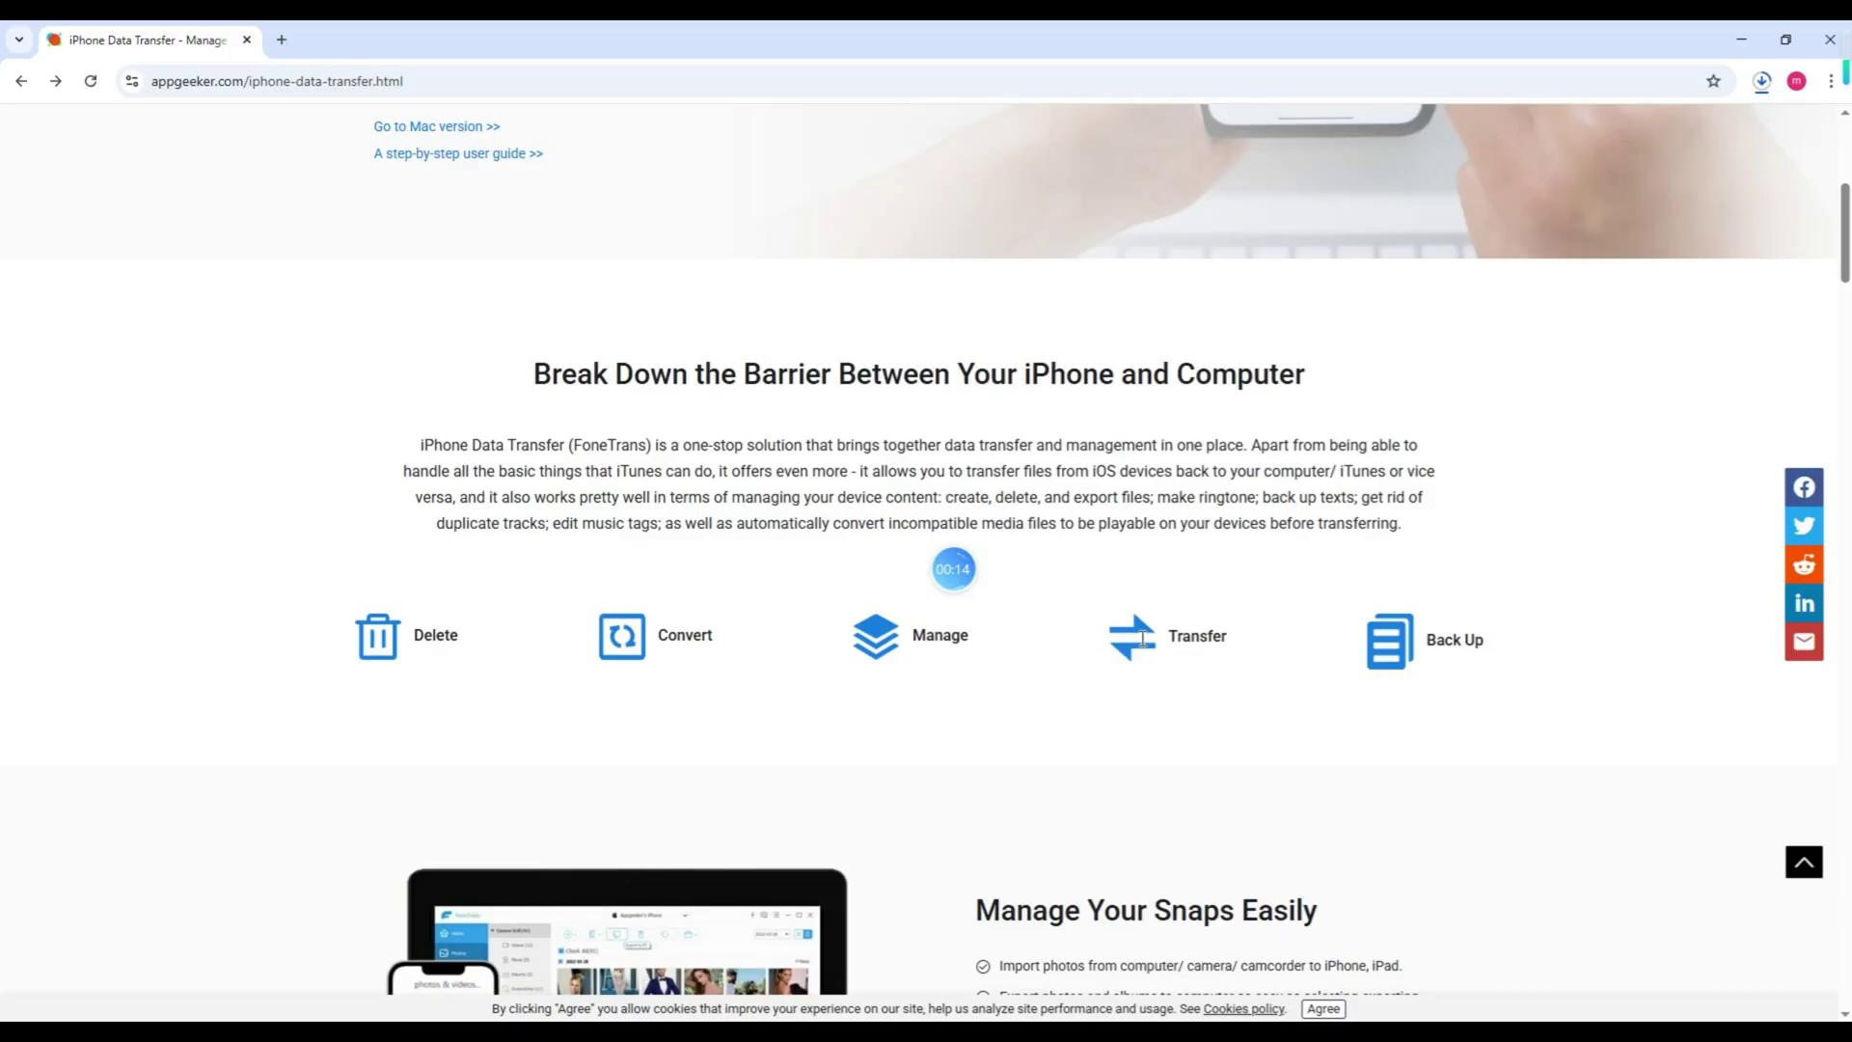
{"action": "scroll", "coordinate": [1144, 642], "scroll_direction": "down", "scroll_amount": 3}
{"action": "scroll", "coordinate": [1143, 641], "scroll_direction": "down", "scroll_amount": 2}
{"action": "scroll", "coordinate": [1143, 641], "scroll_direction": "down", "scroll_amount": 3}
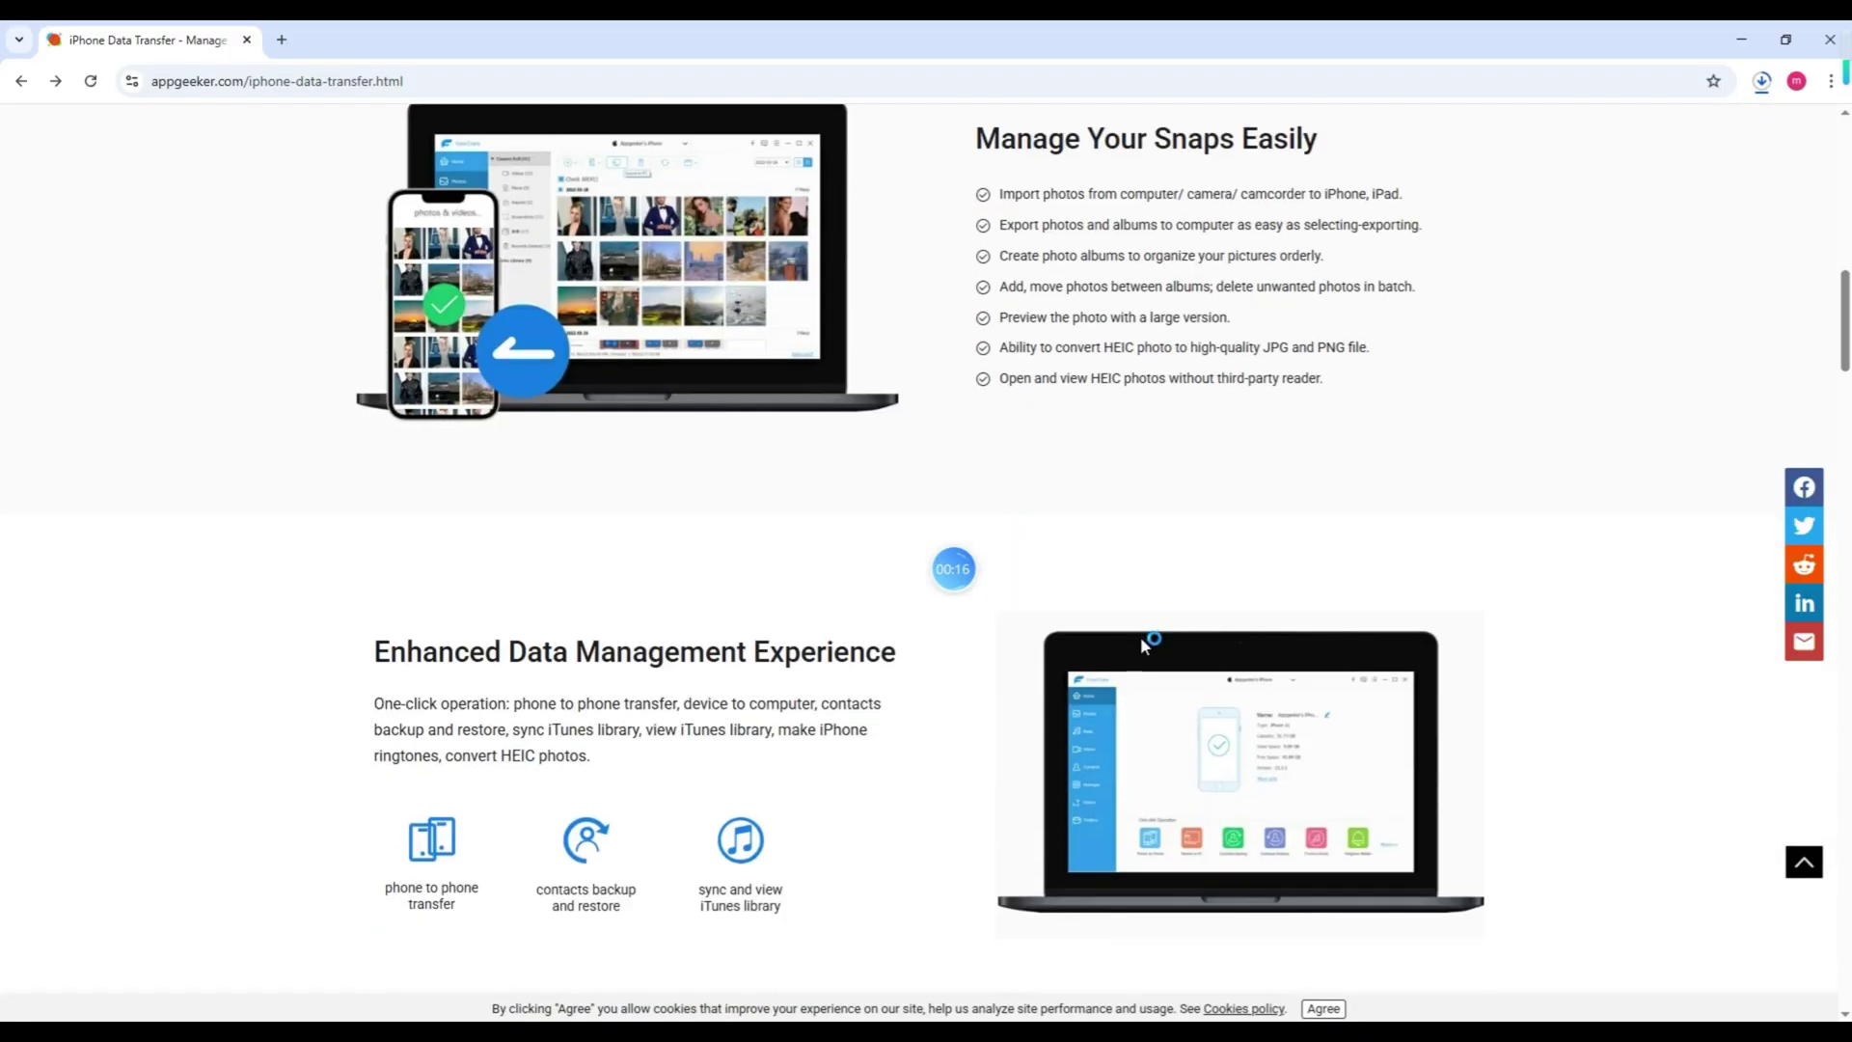
{"action": "scroll", "coordinate": [1144, 643], "scroll_direction": "down", "scroll_amount": 3}
{"action": "scroll", "coordinate": [1144, 644], "scroll_direction": "down", "scroll_amount": 2}
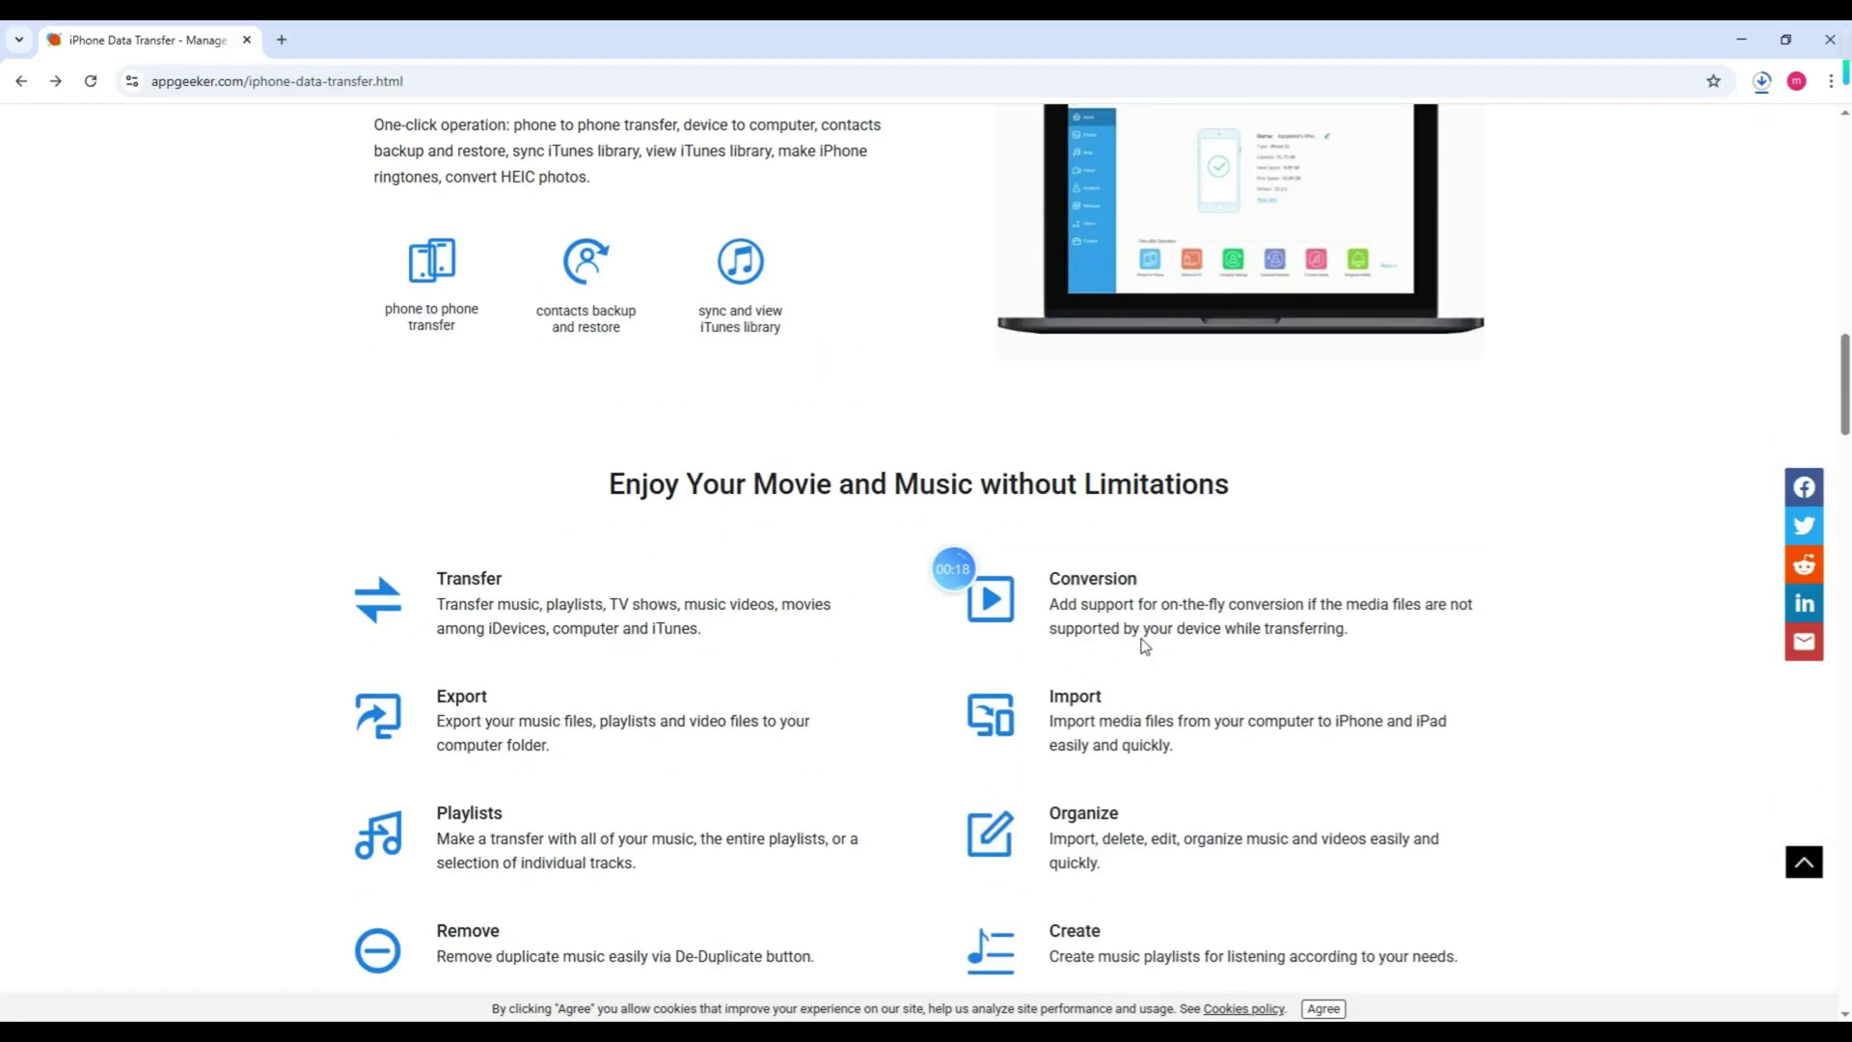
{"action": "scroll", "coordinate": [1143, 641], "scroll_direction": "down", "scroll_amount": 2}
{"action": "scroll", "coordinate": [1143, 642], "scroll_direction": "down", "scroll_amount": 1}
{"action": "scroll", "coordinate": [1145, 644], "scroll_direction": "down", "scroll_amount": 1}
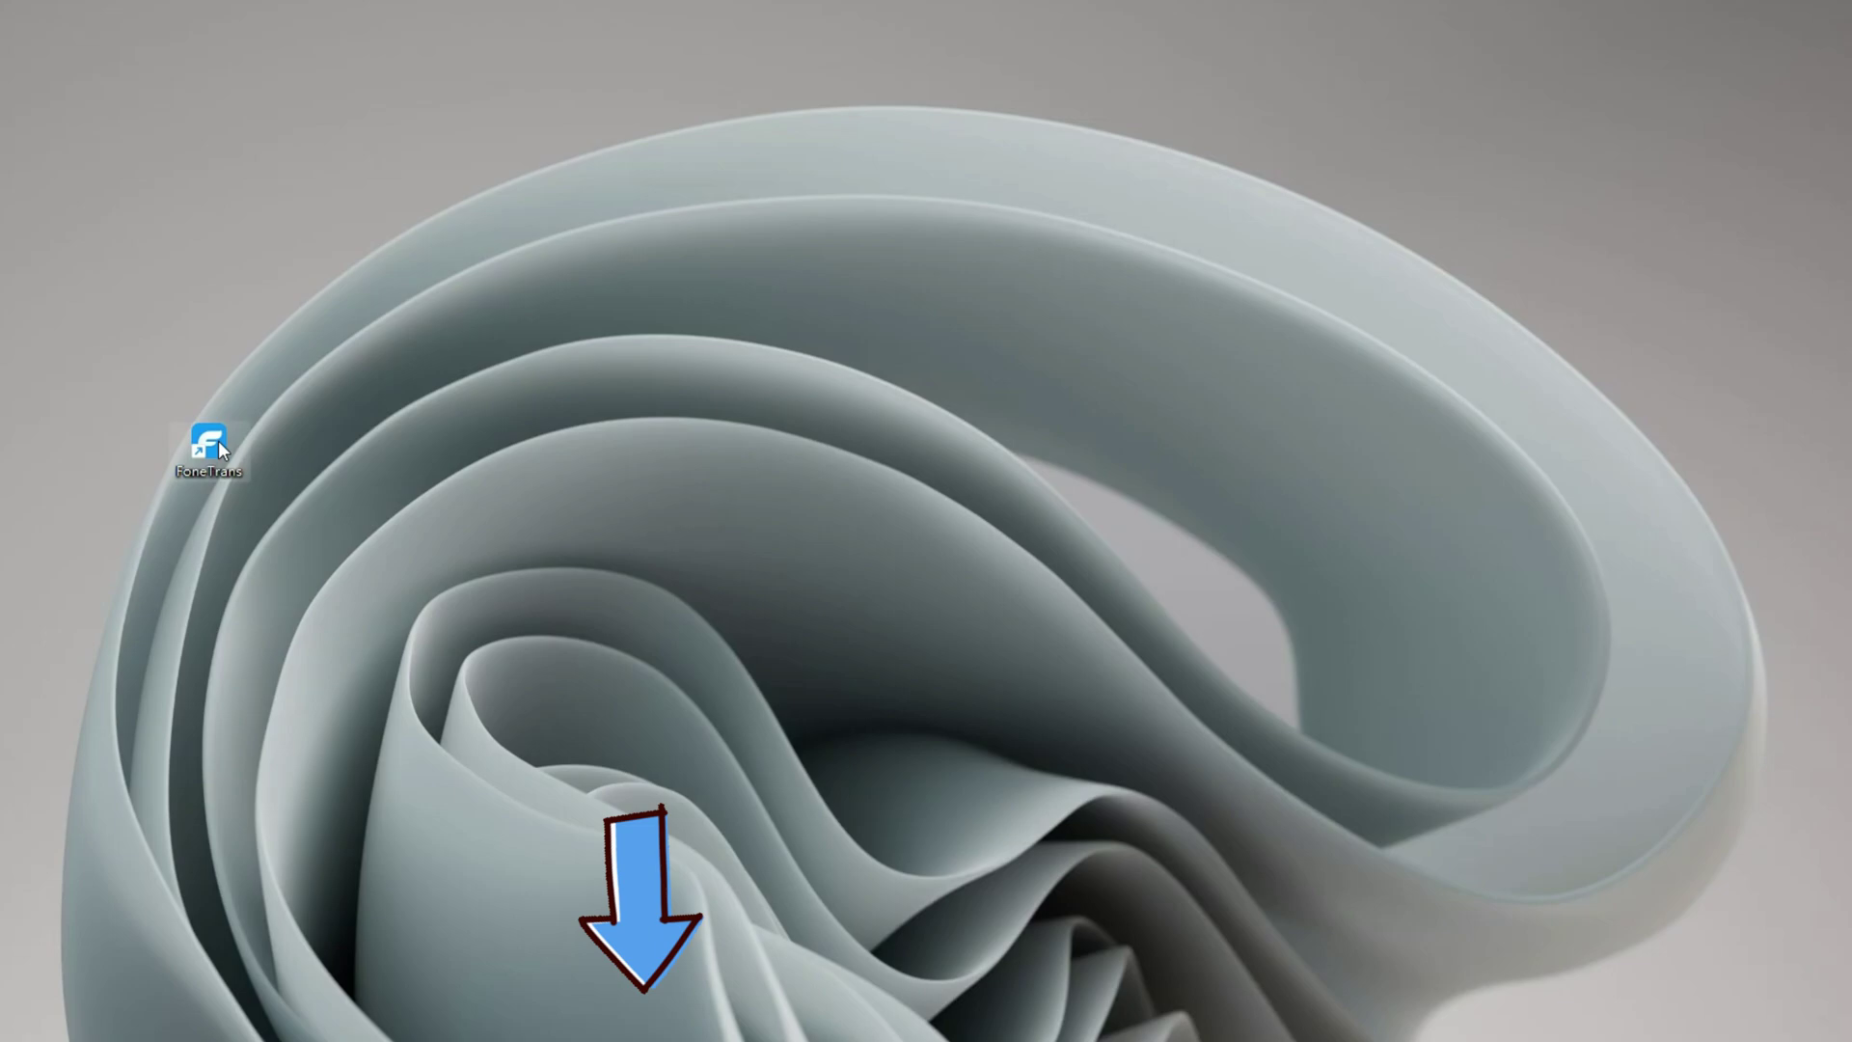
Launch FoneTrans from its desktop shortcut and nudge the window up and left
{"action": "double_click", "coordinate": [209, 445]}
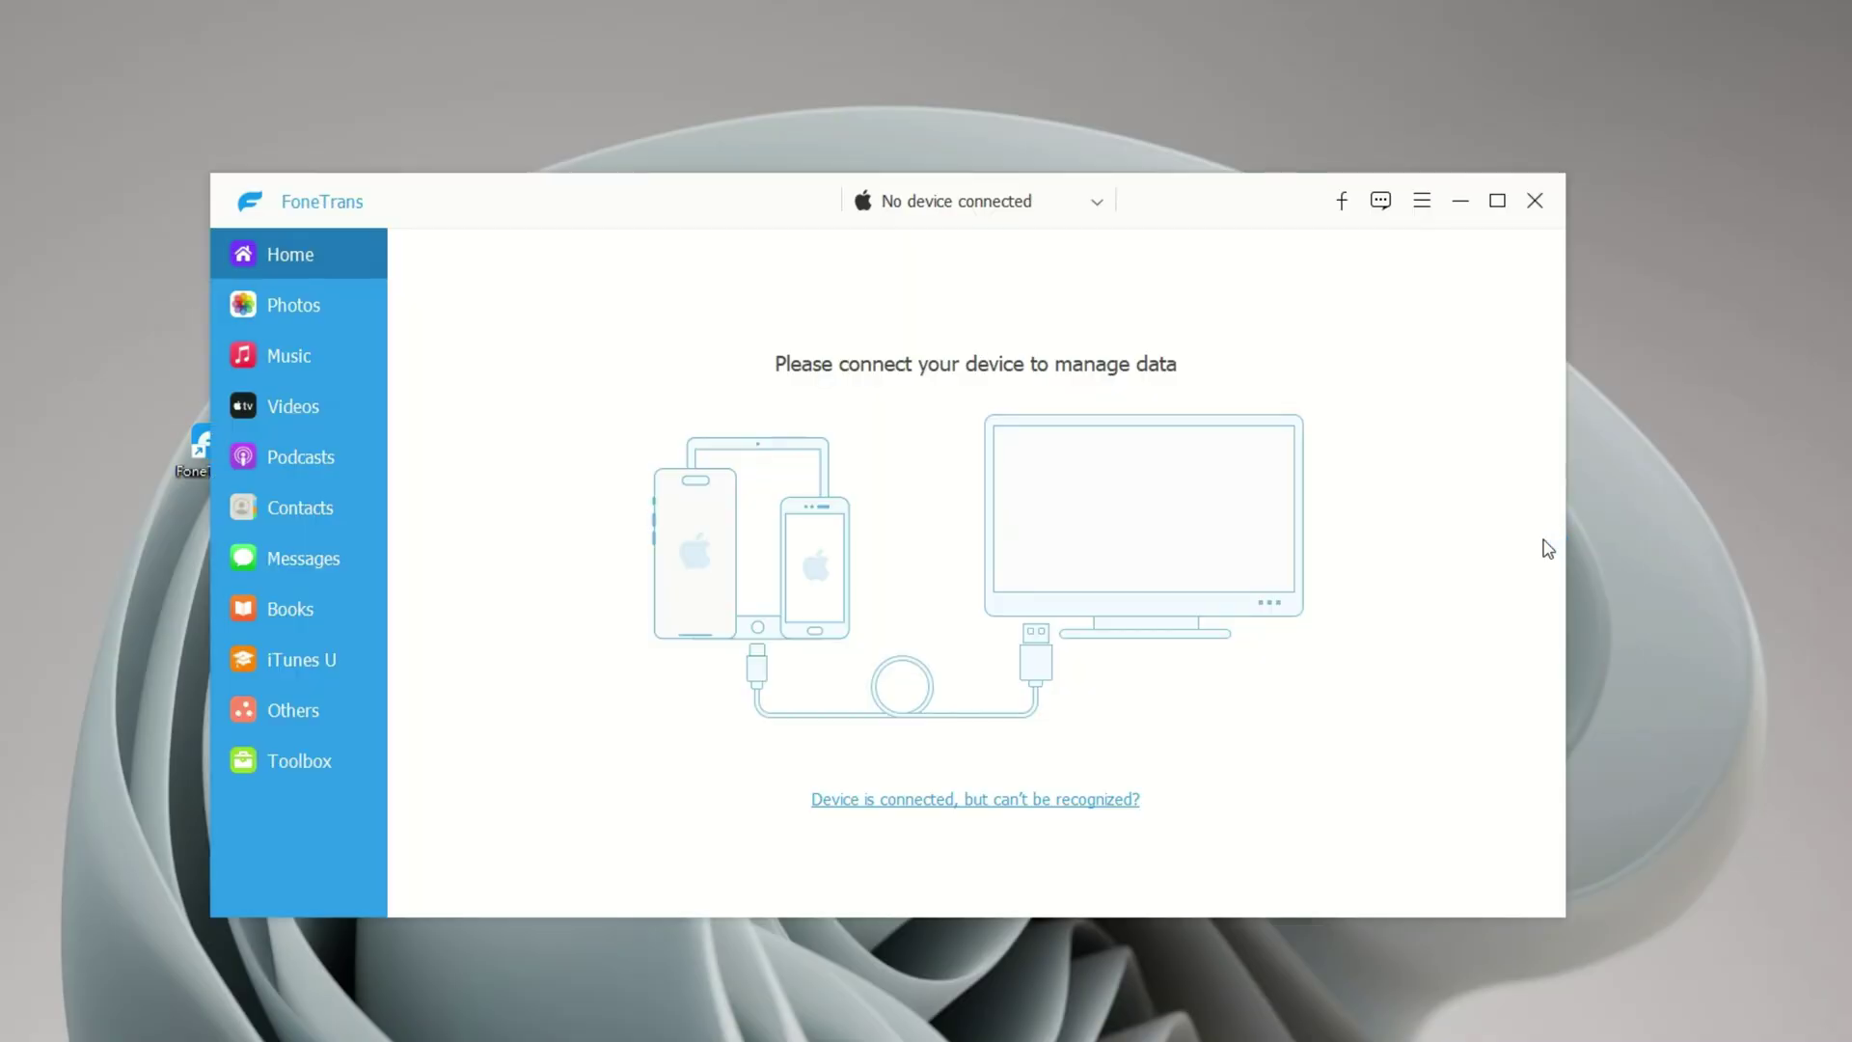
{"action": "left_click_drag", "start_coordinate": [1187, 196], "coordinate": [1145, 188]}
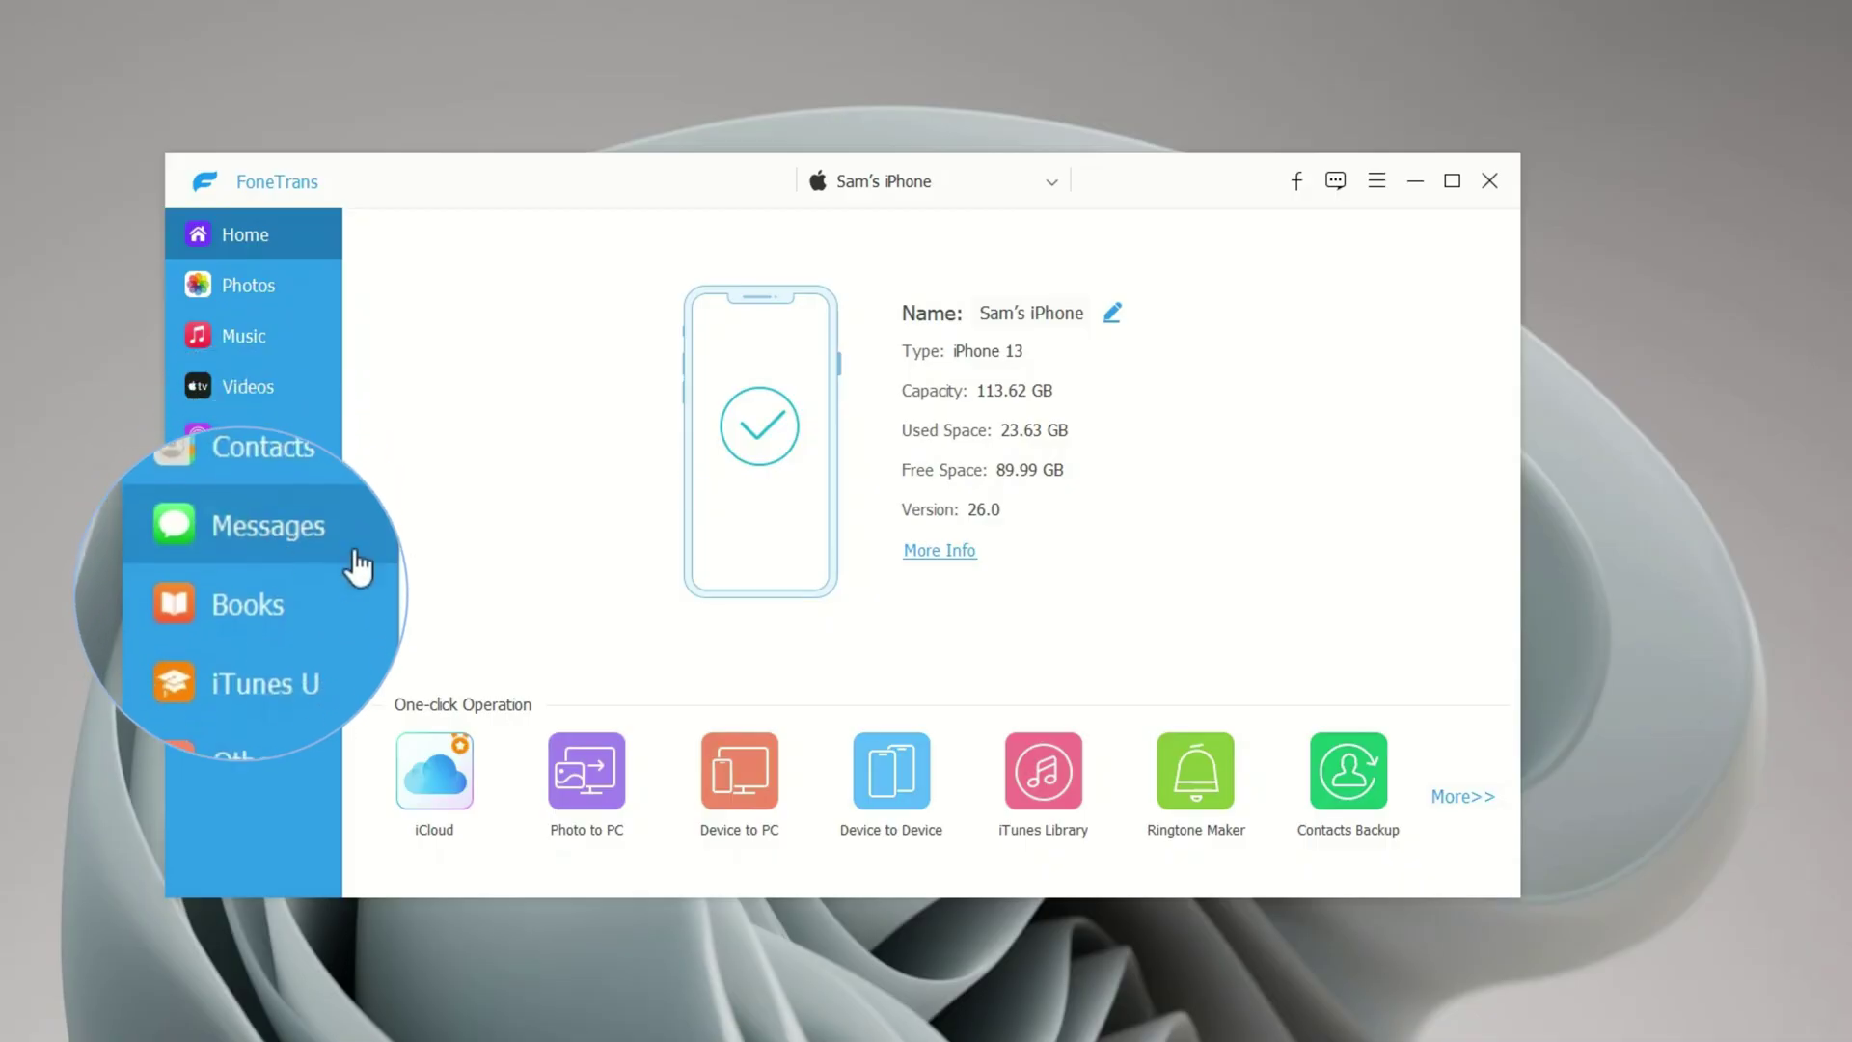
Open the iPhone Photos library and check the city night, sunset lake, blue wallpaper and beach photos
{"action": "left_click", "coordinate": [247, 283]}
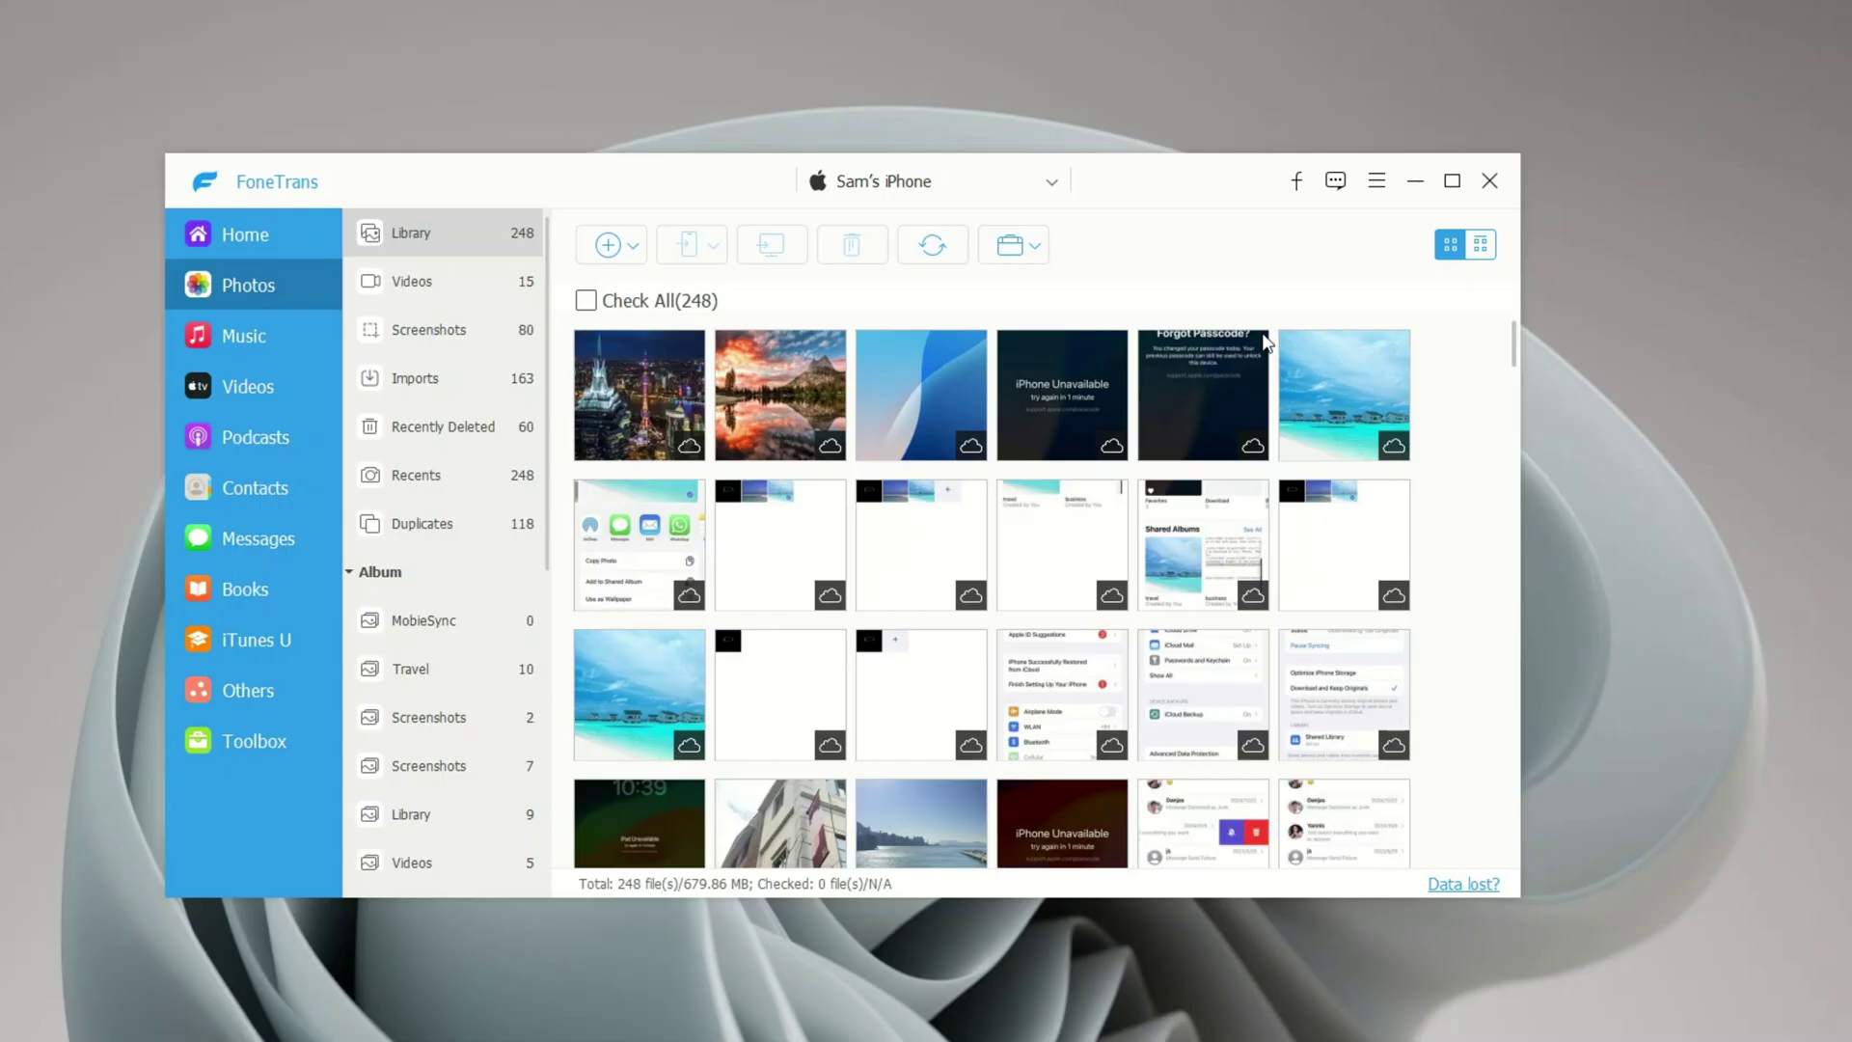
{"action": "left_click", "coordinate": [645, 397]}
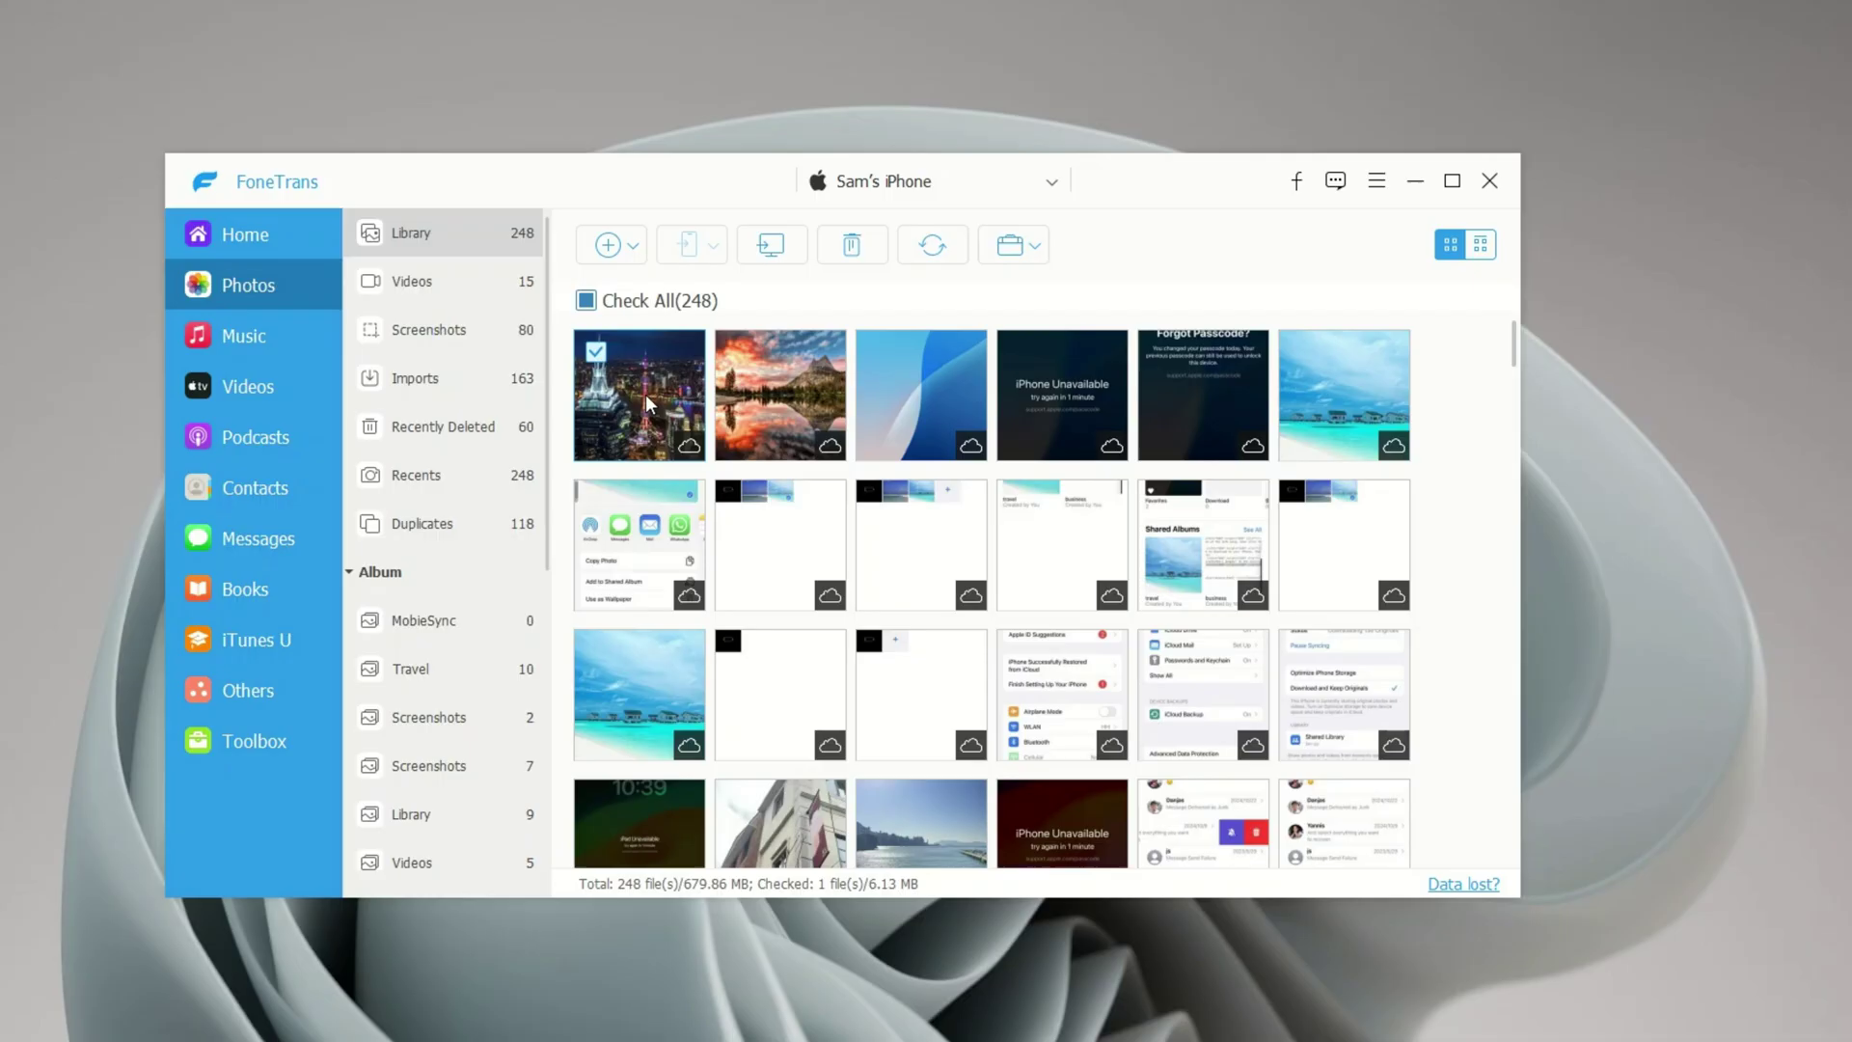
{"action": "left_click", "coordinate": [773, 390]}
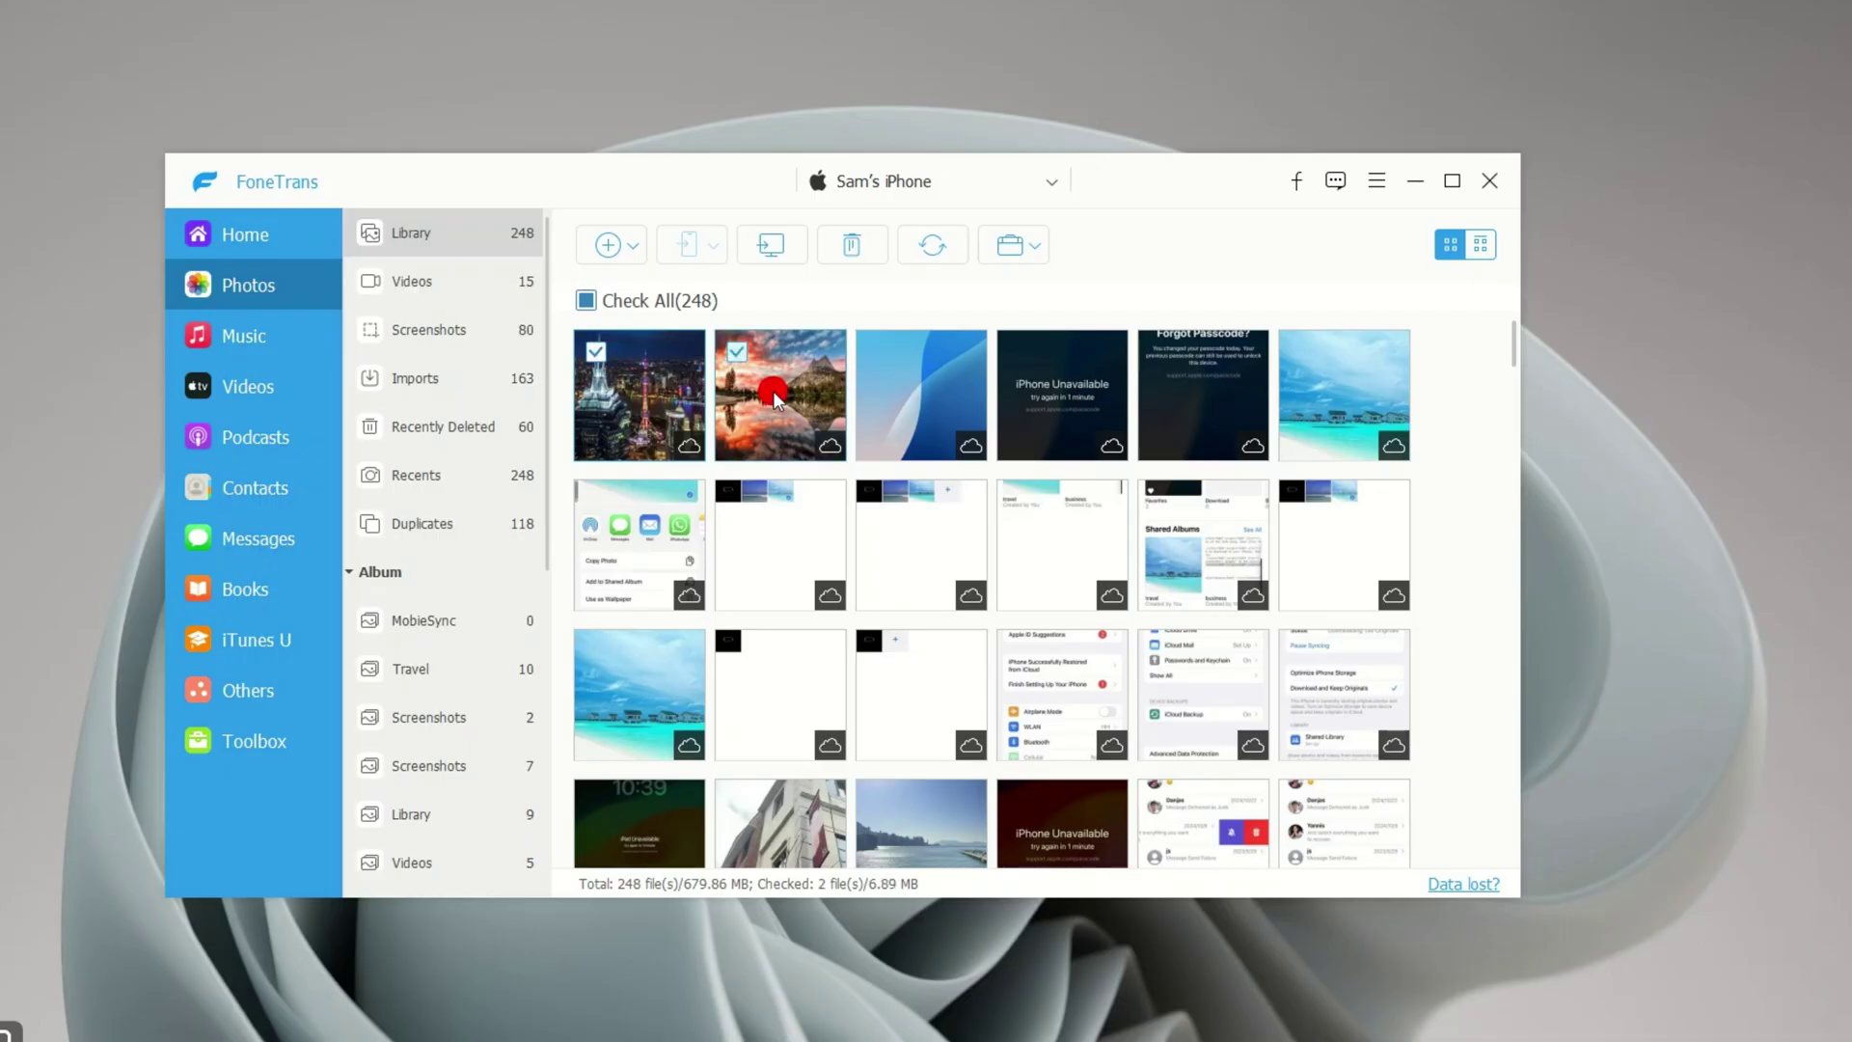
{"action": "left_click", "coordinate": [915, 391]}
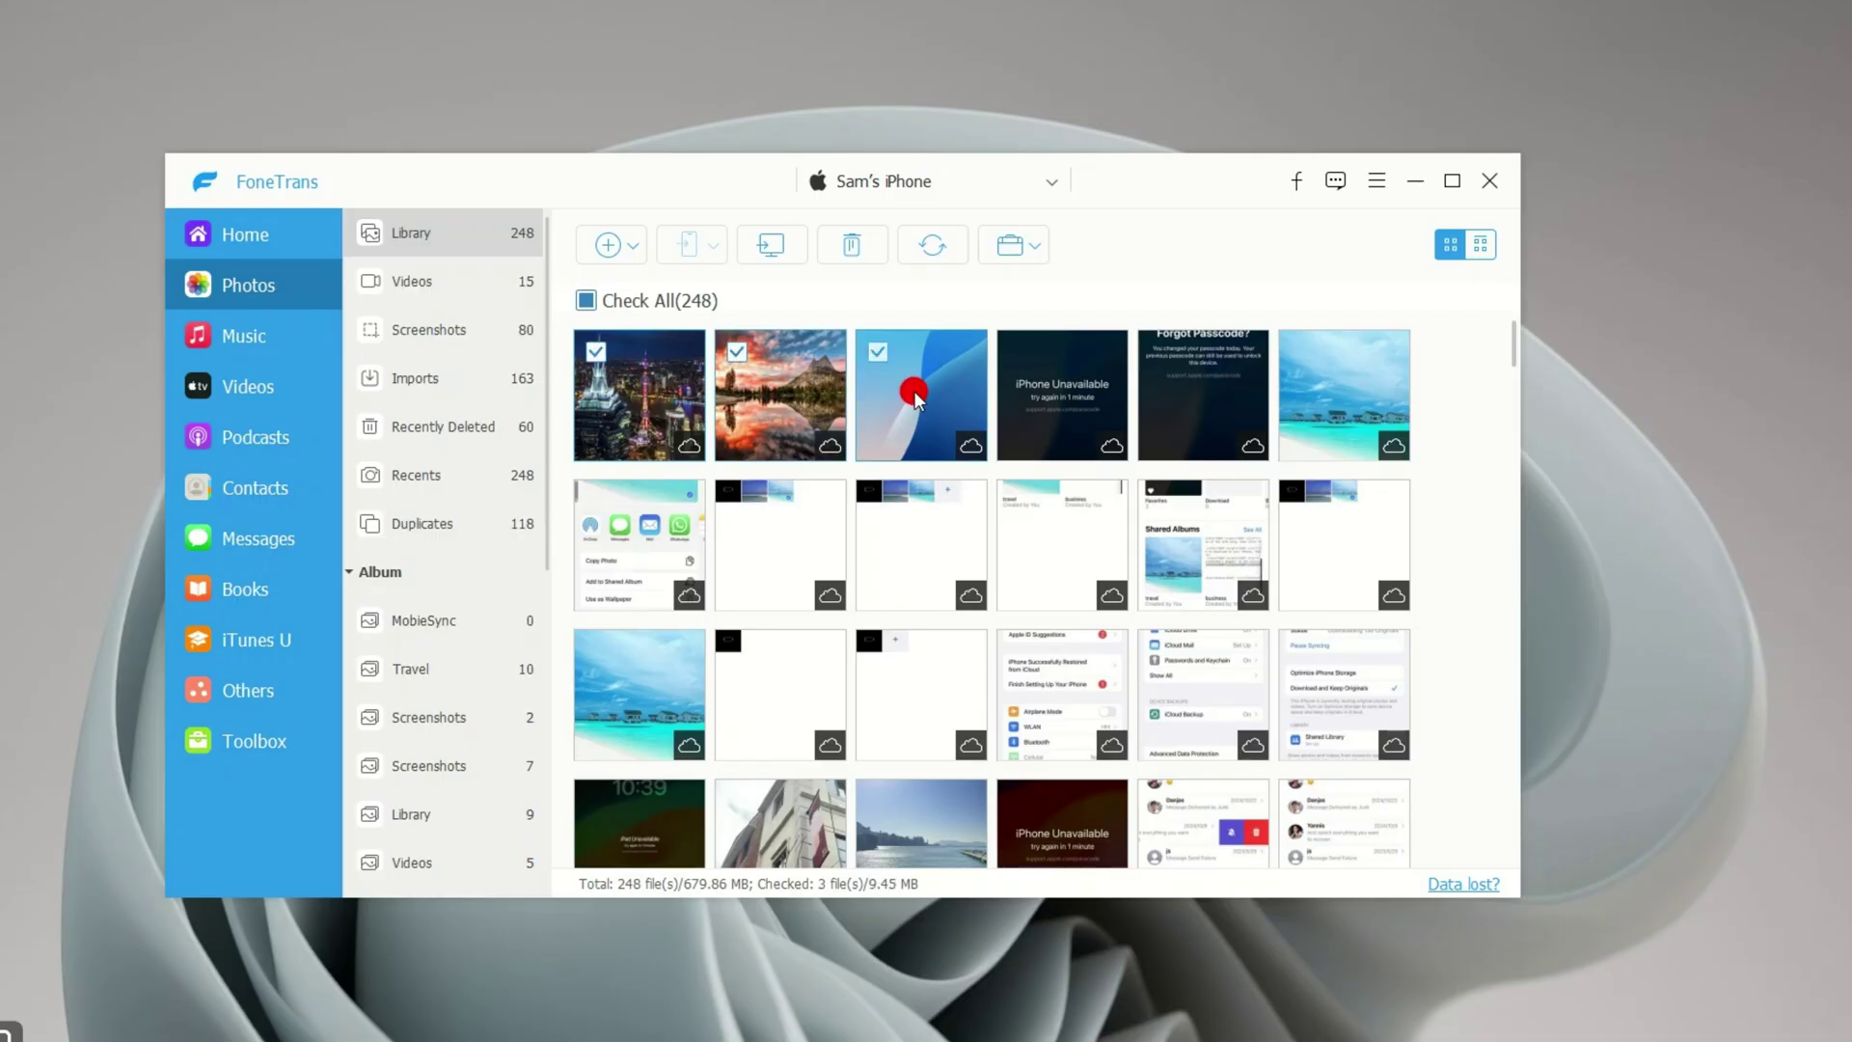
{"action": "left_click", "coordinate": [1389, 368]}
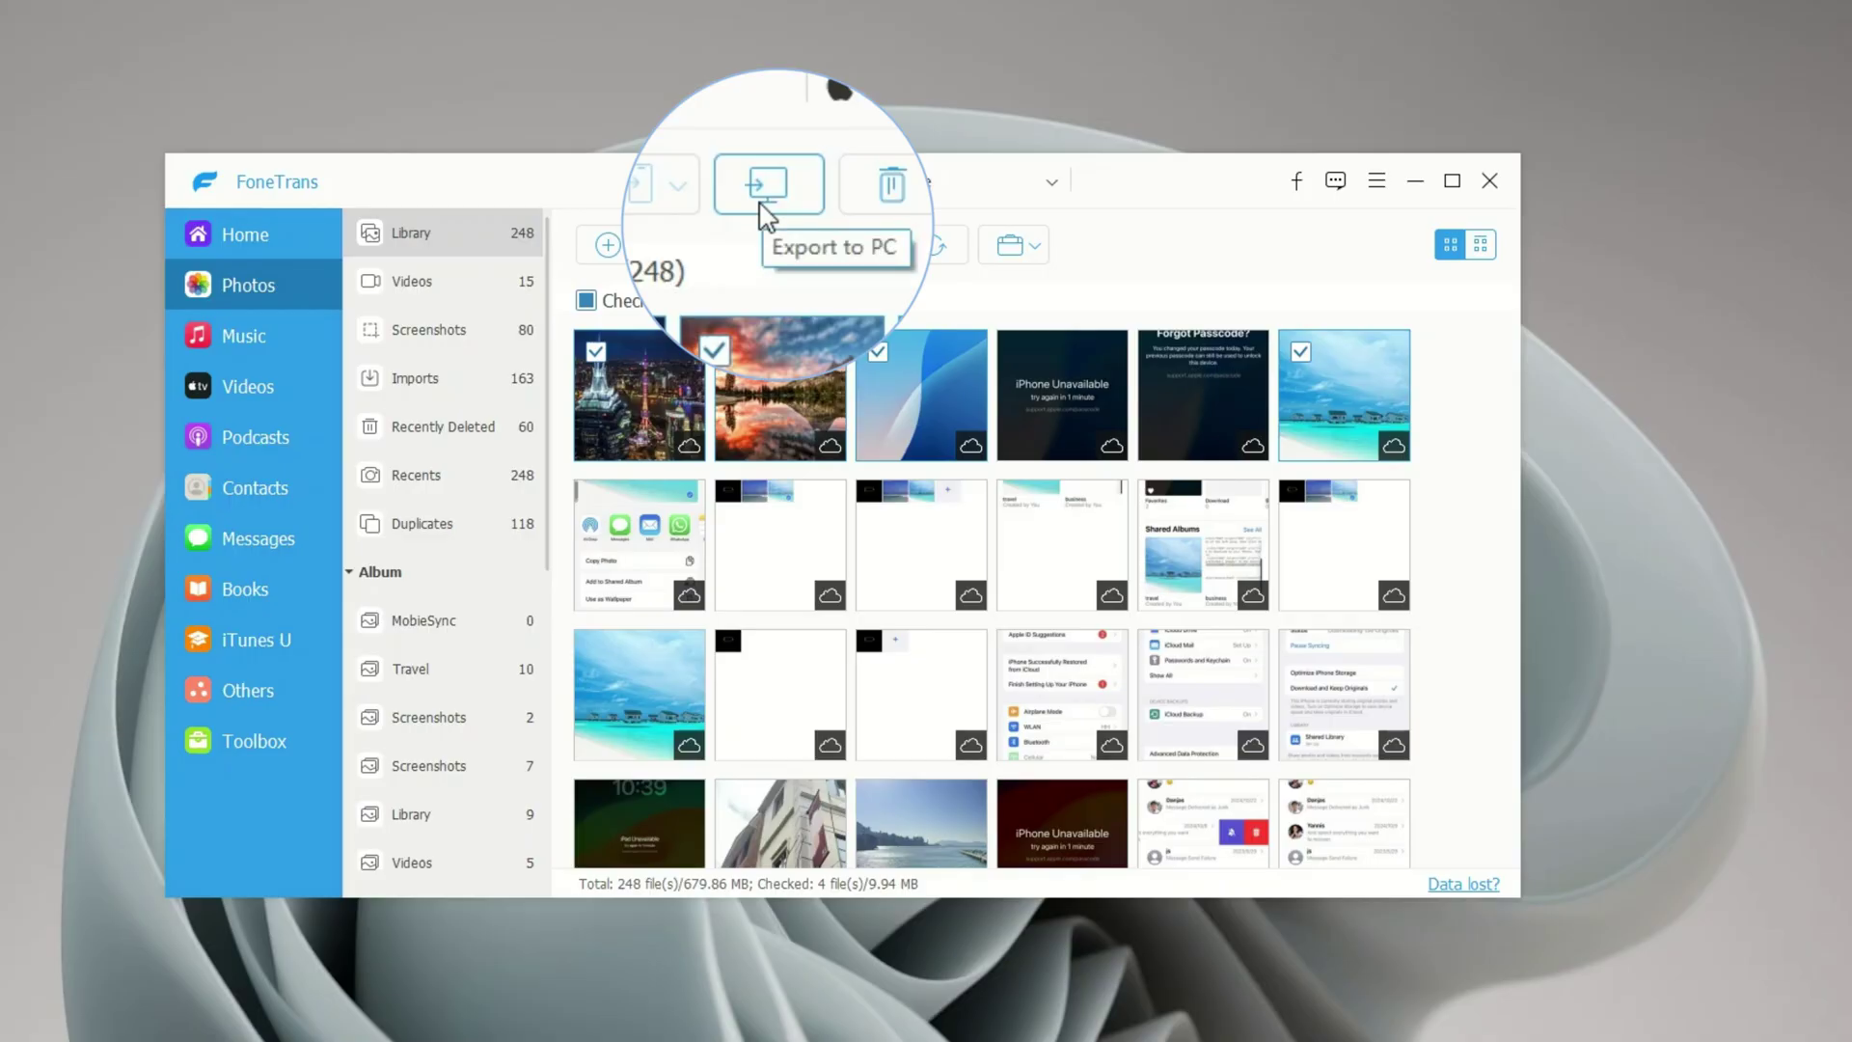
Export the four checked photos to the PC's NEW folder and browse them in the viewer
{"action": "left_click", "coordinate": [765, 254]}
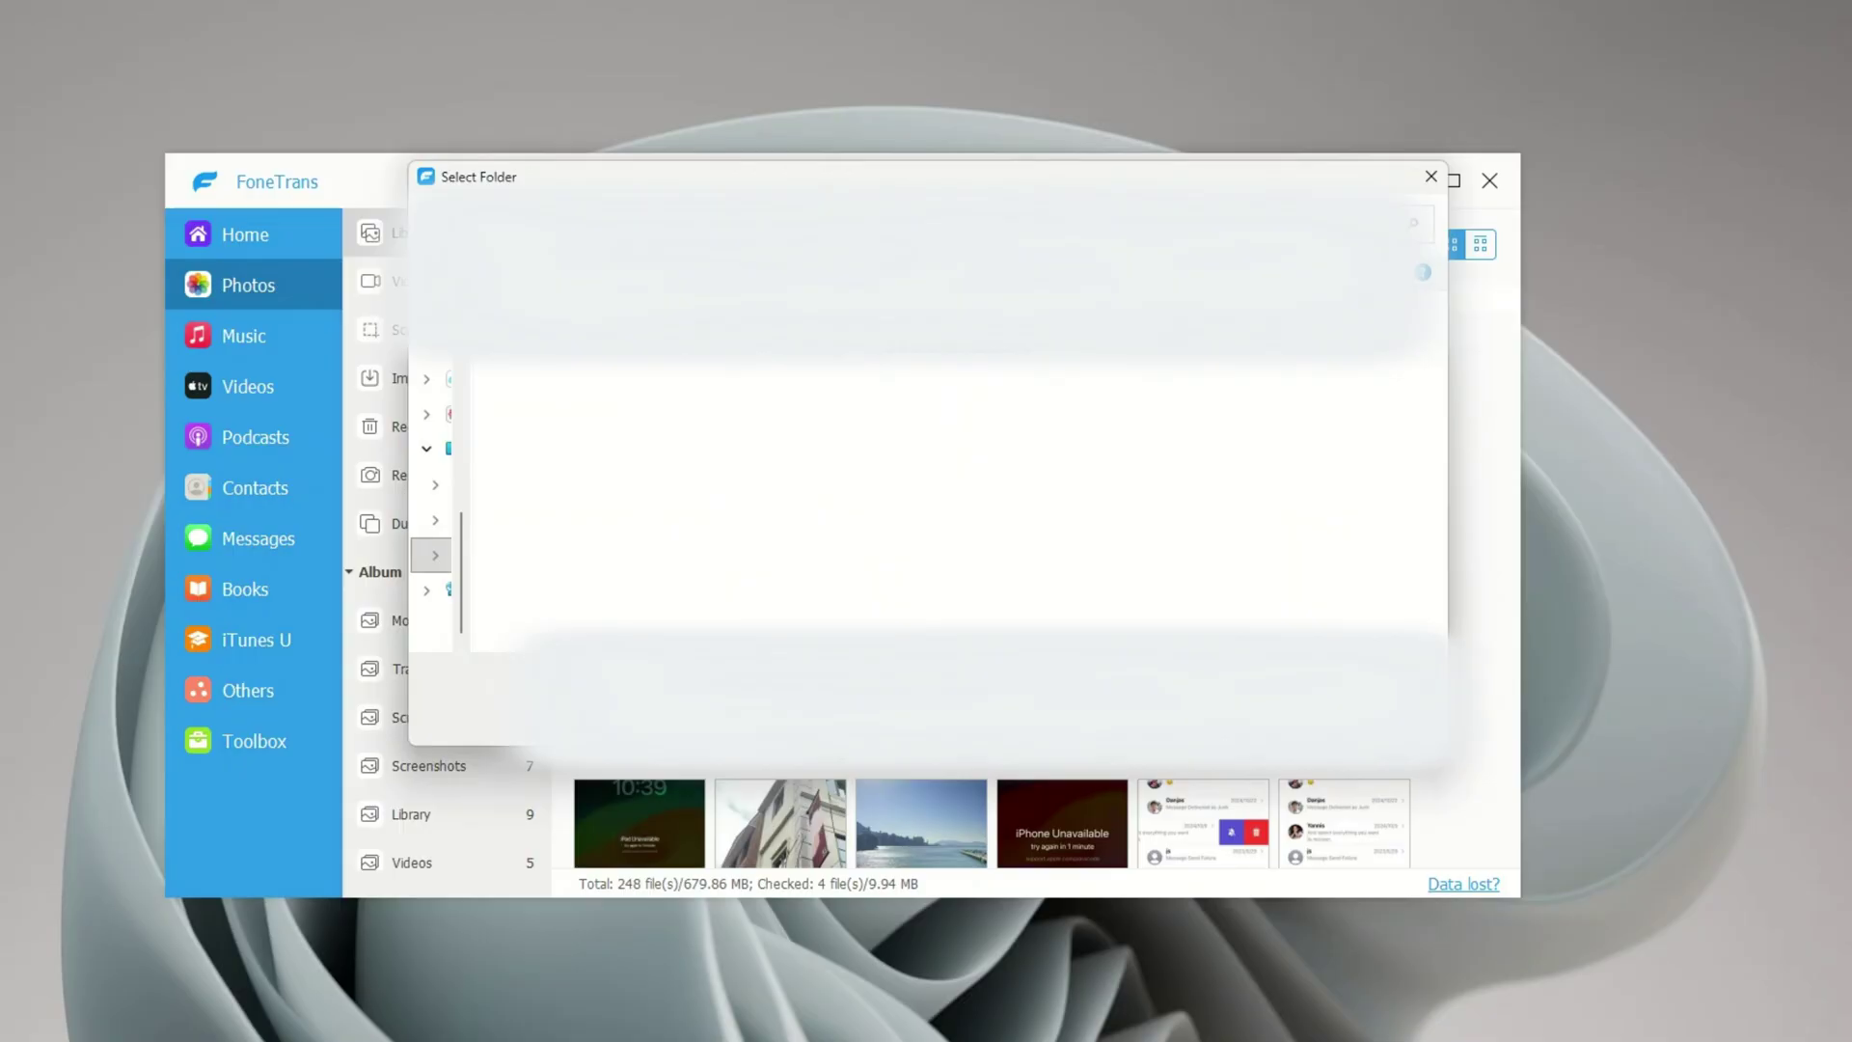
{"action": "left_click", "coordinate": [1019, 531]}
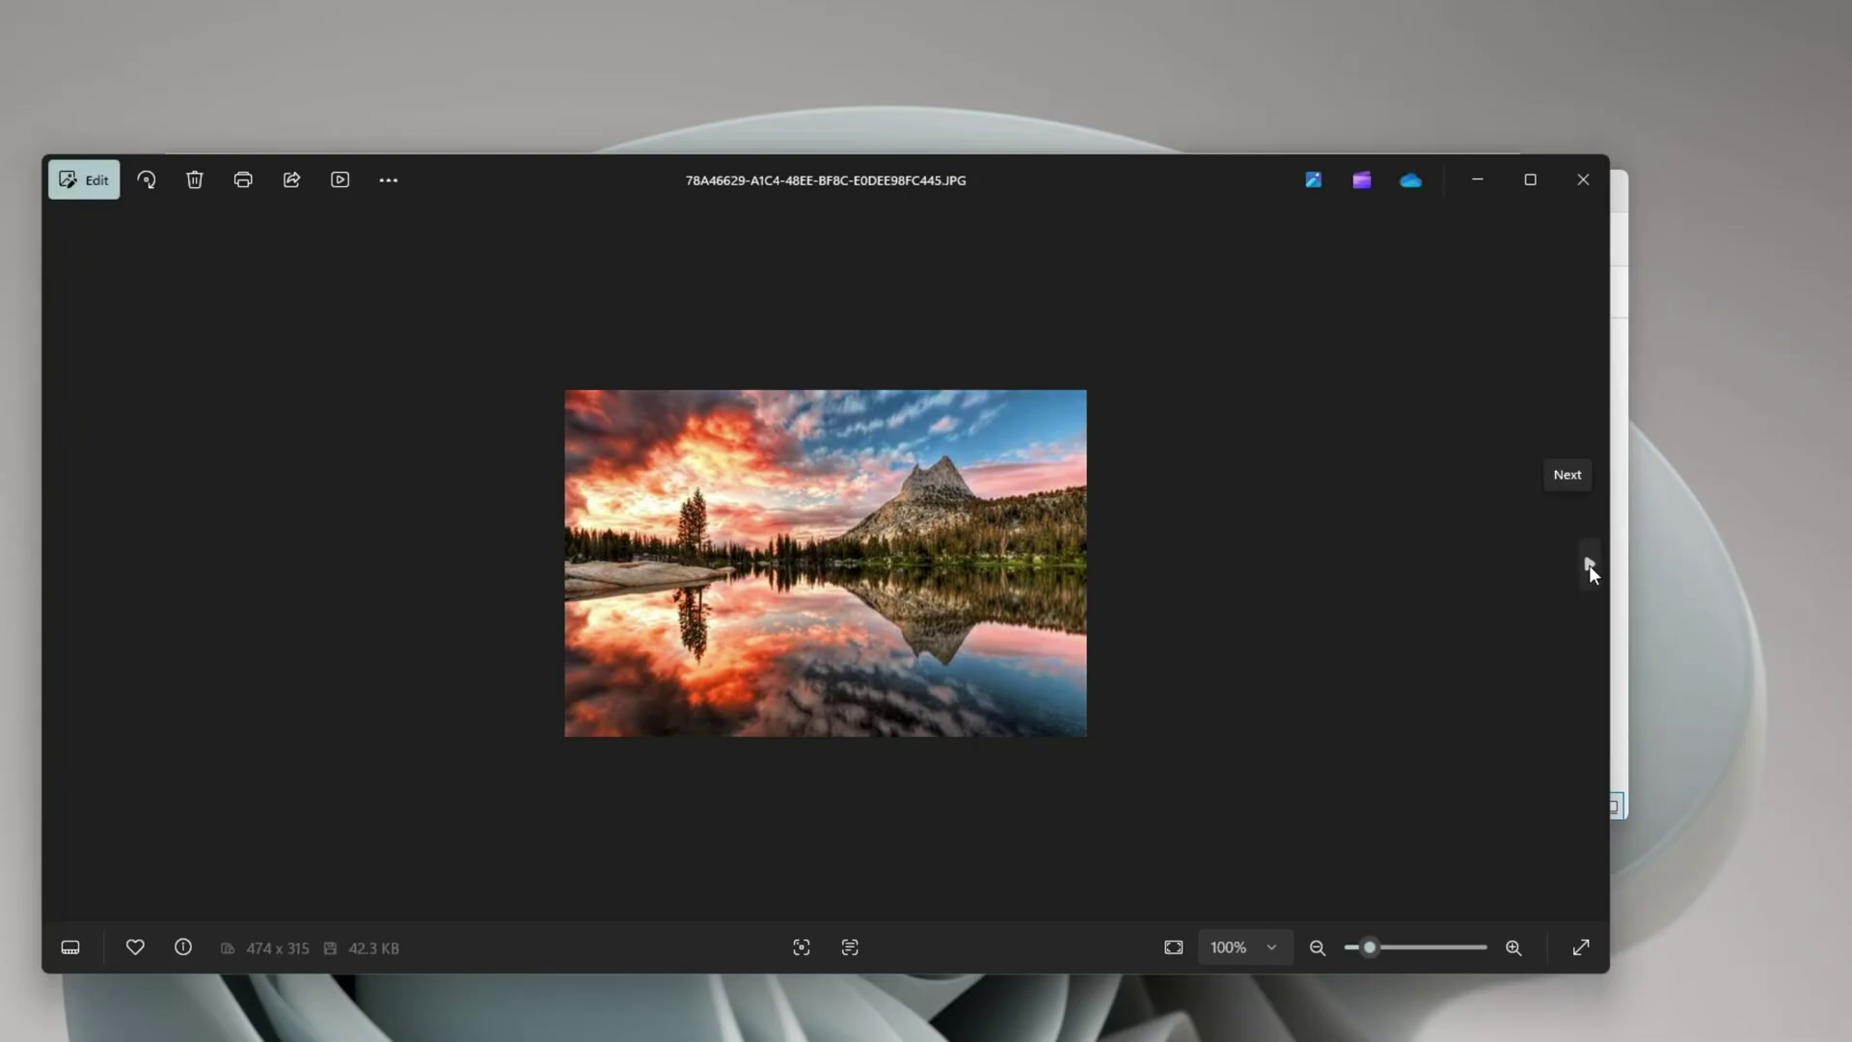
{"action": "left_click", "coordinate": [1589, 564]}
{"action": "left_click", "coordinate": [1589, 564]}
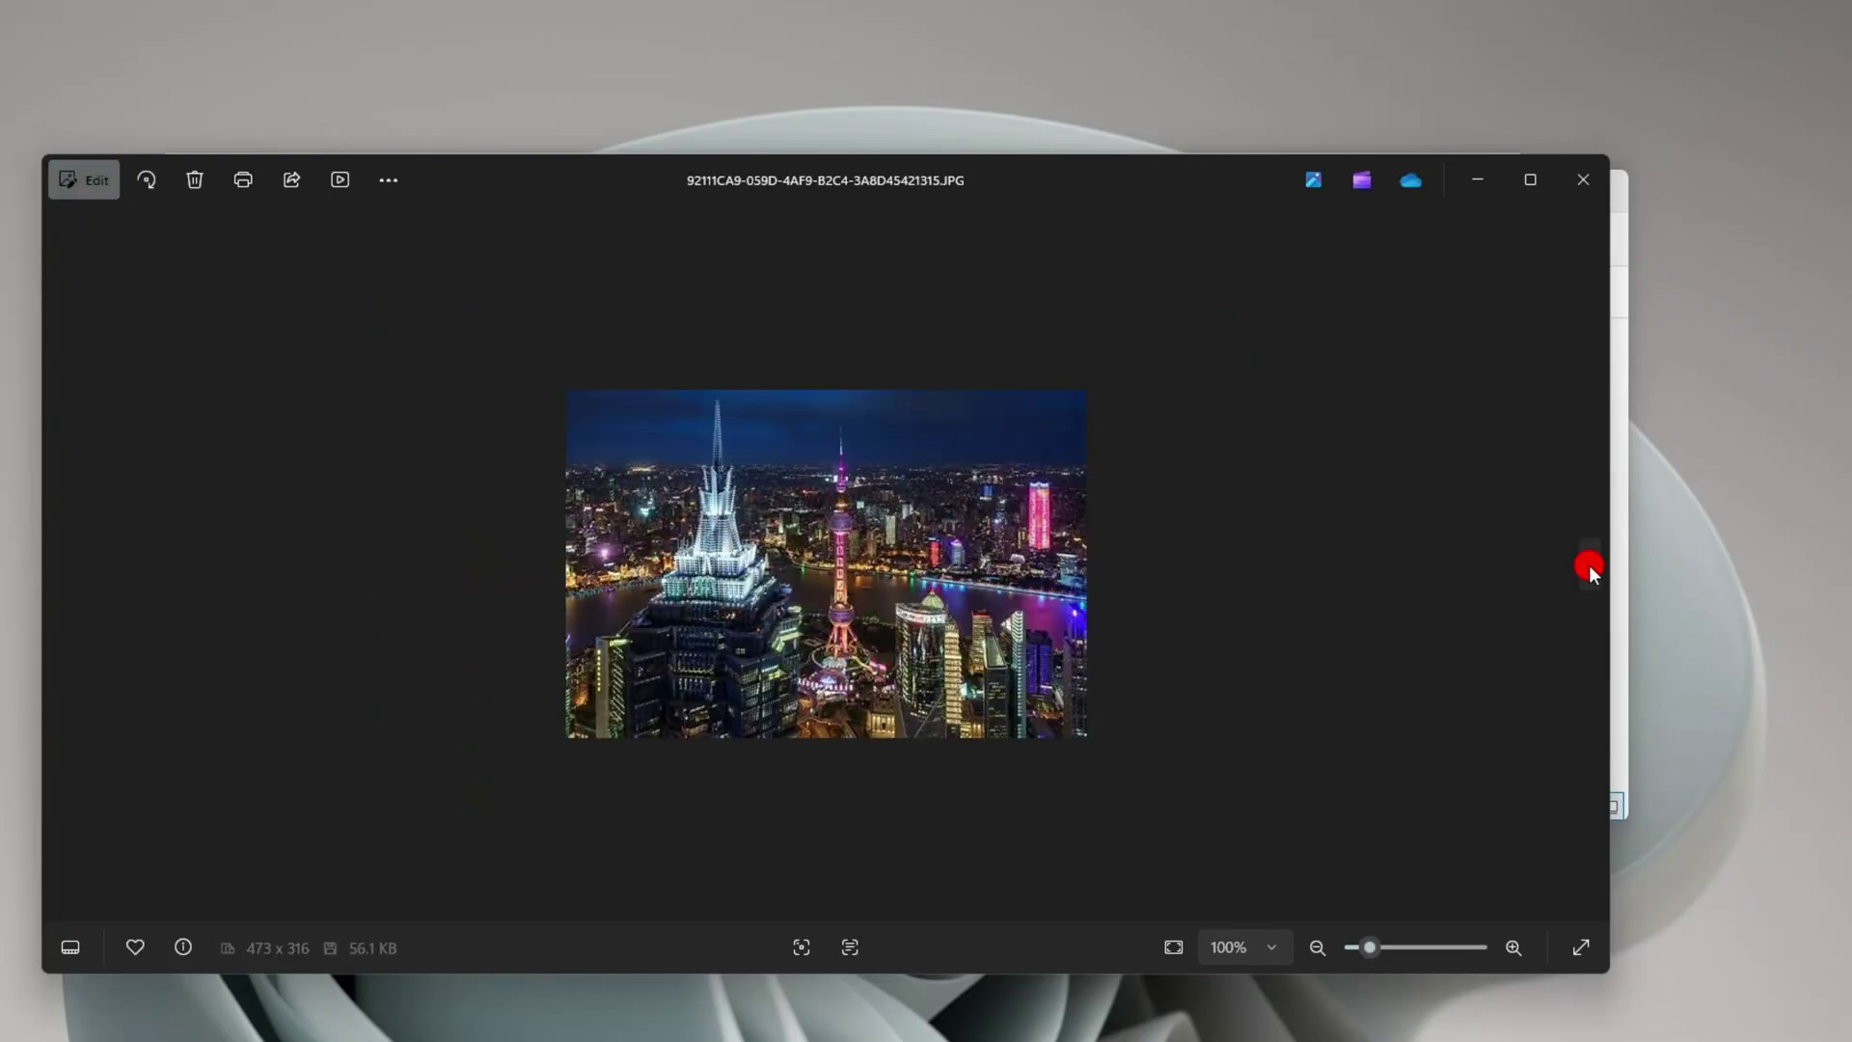
{"action": "left_click", "coordinate": [1589, 564]}
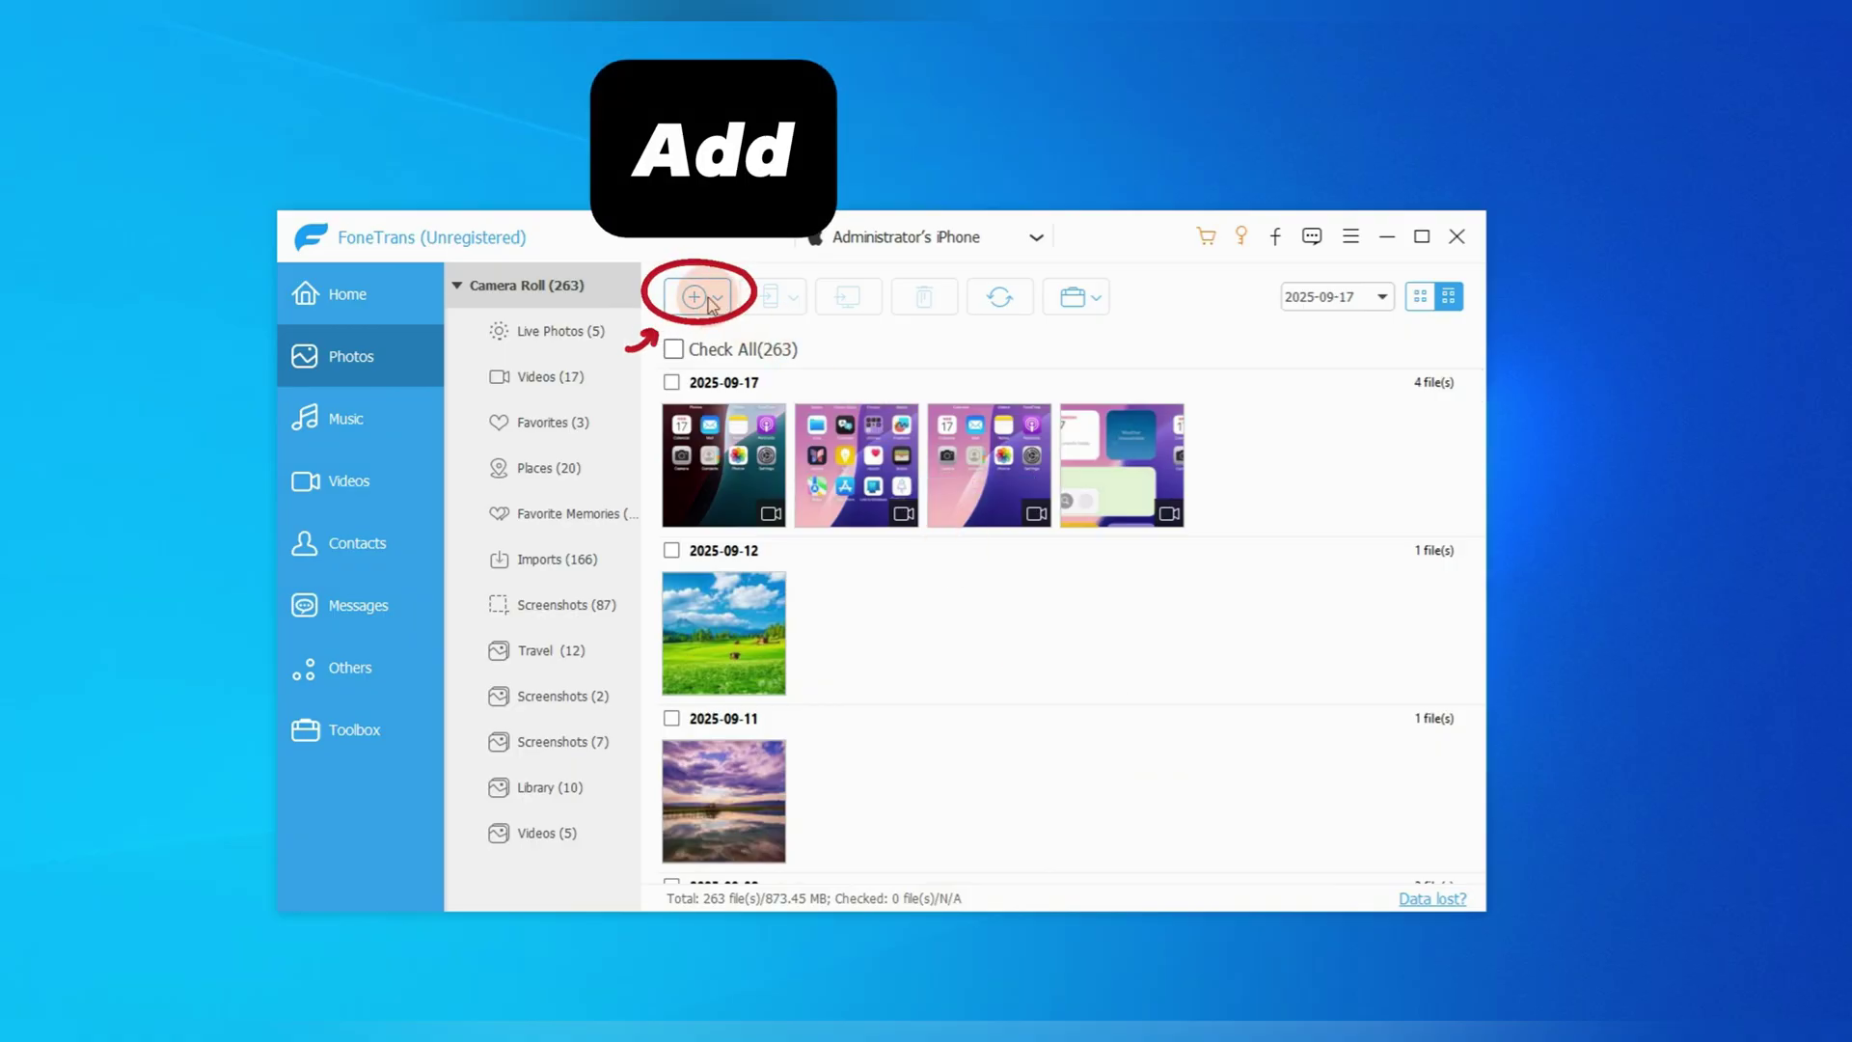
Add IMG_0045, IMG_0046 and IMG_0047 from the NEW folder to the iPhone via Add File
{"action": "left_click", "coordinate": [709, 299]}
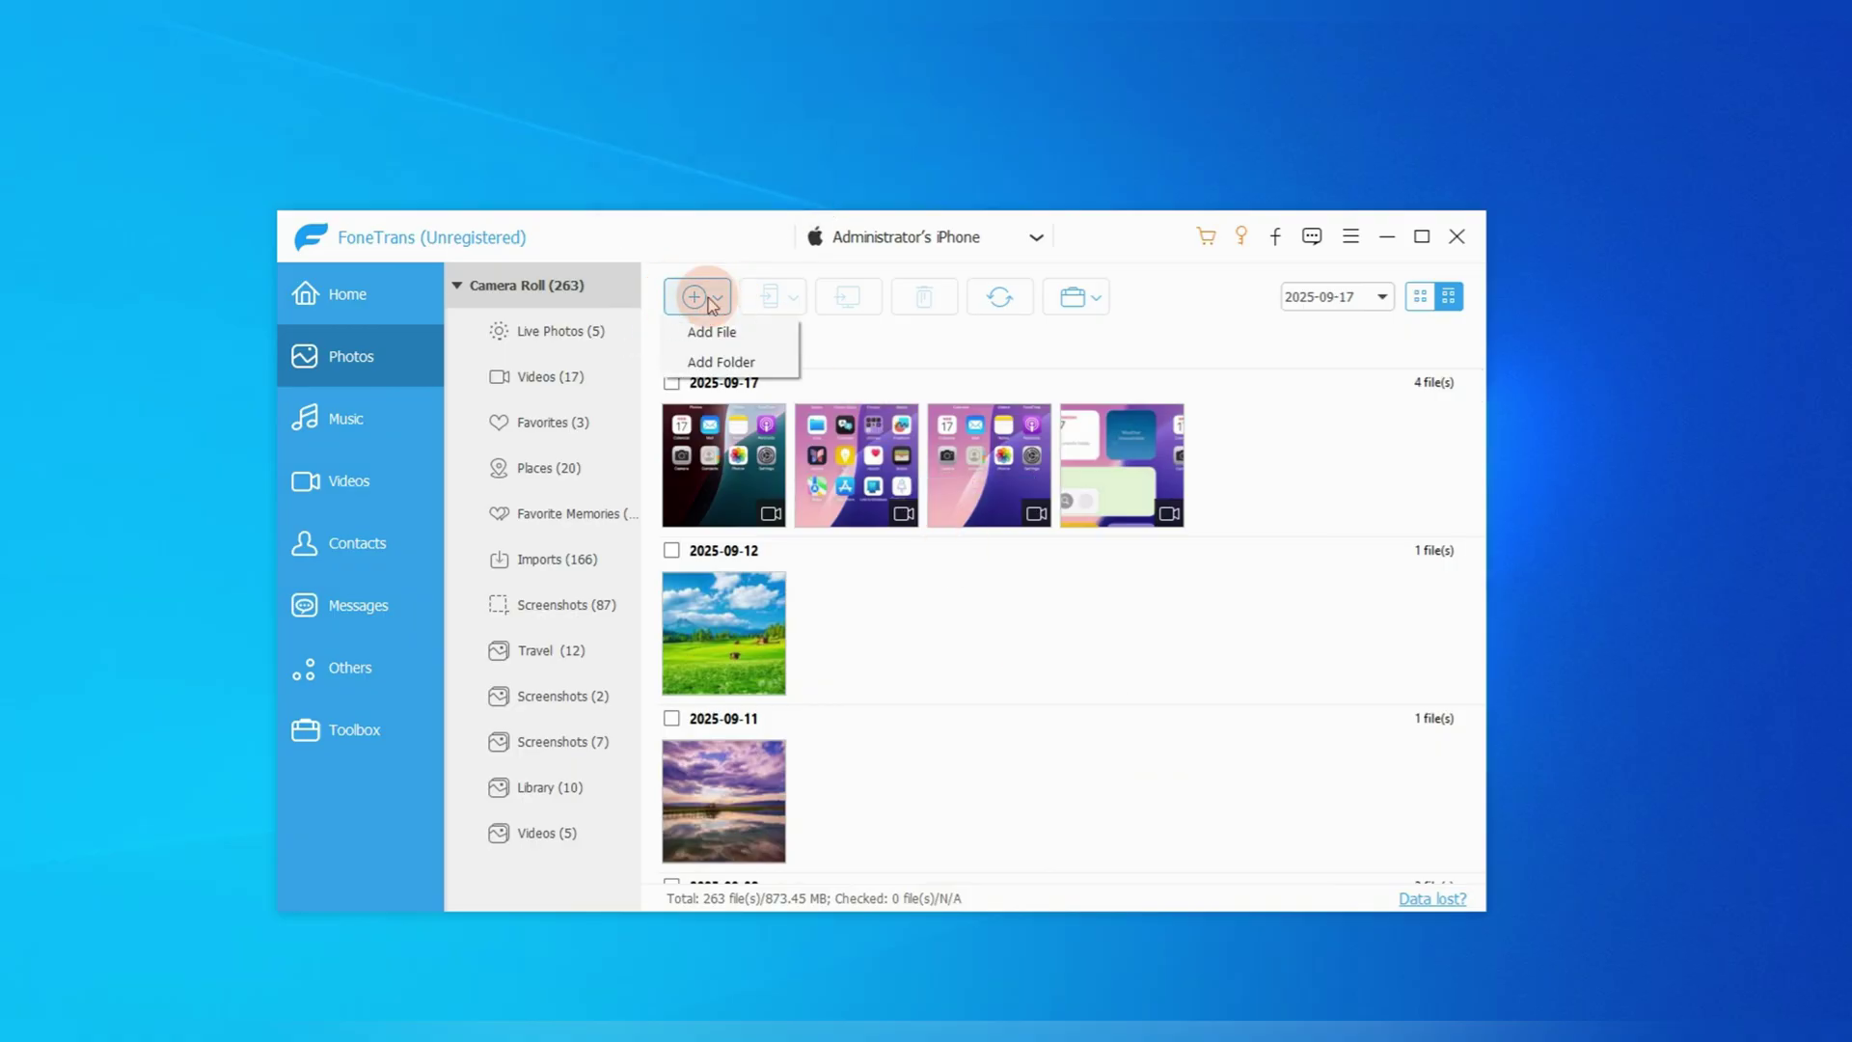
{"action": "left_click", "coordinate": [712, 332]}
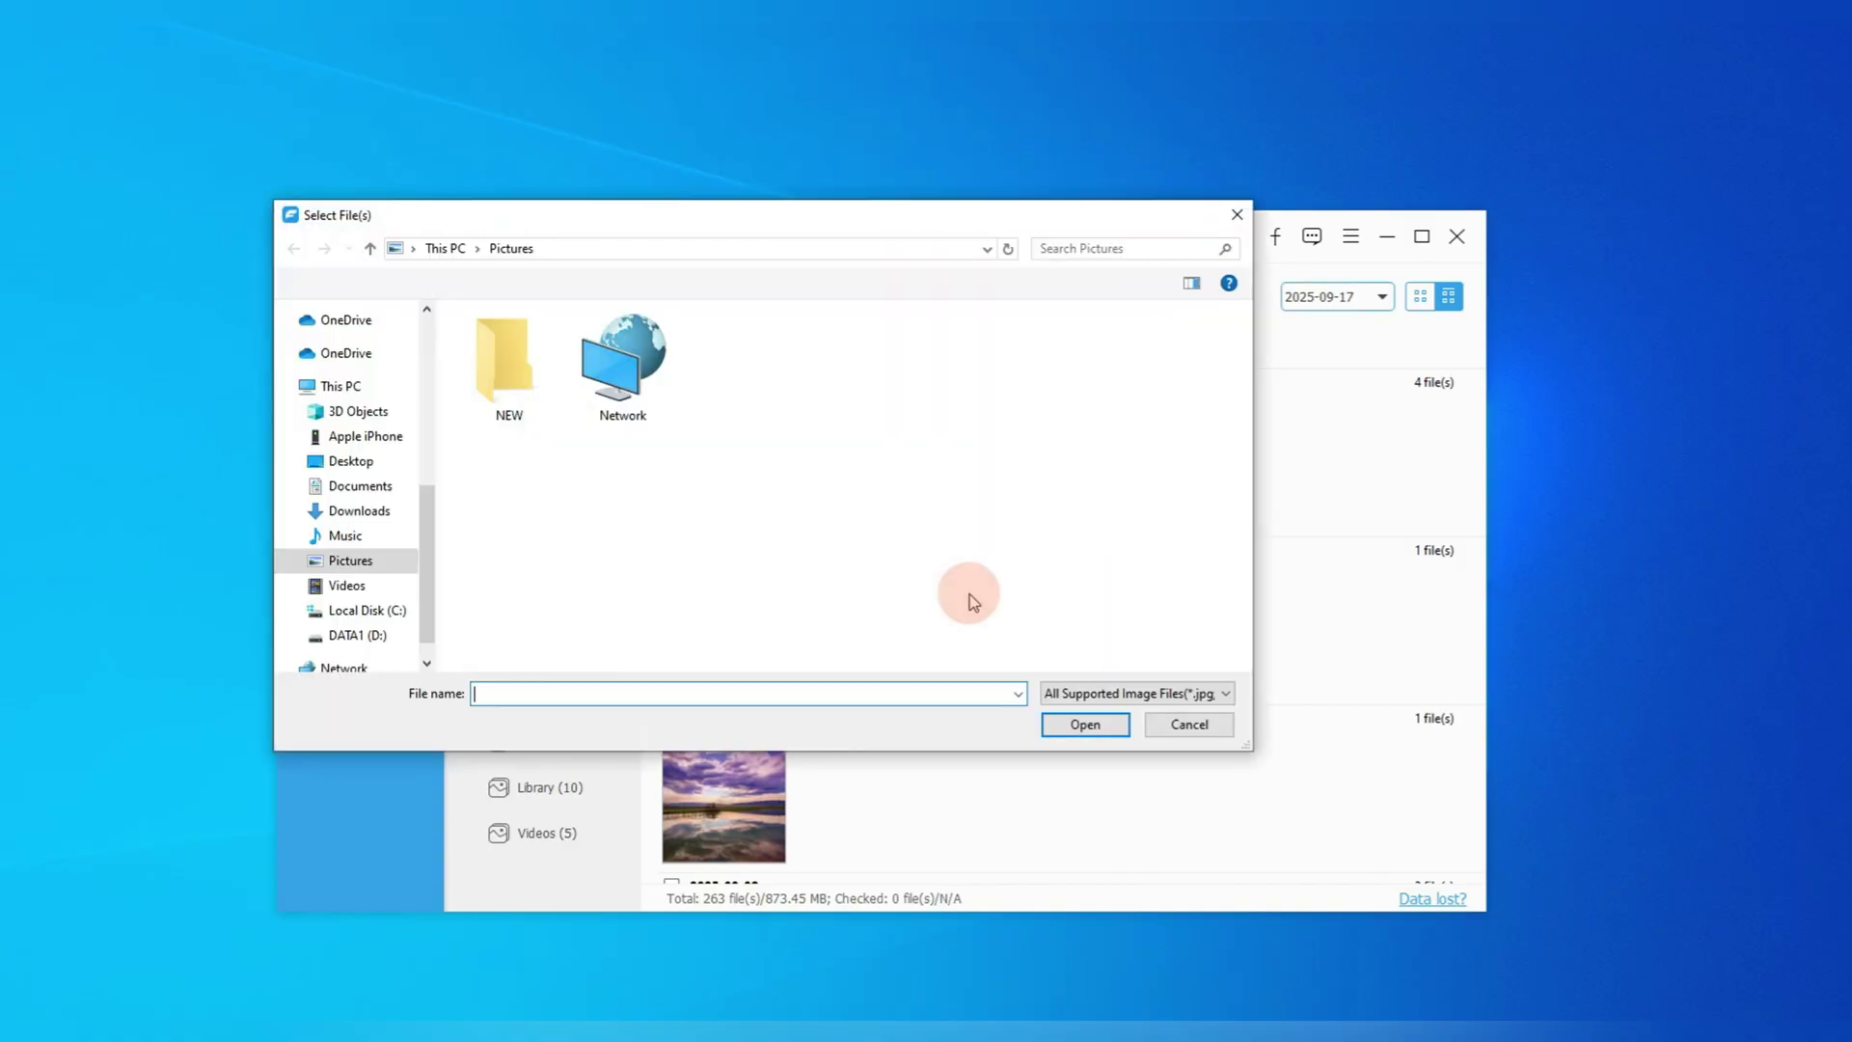
{"action": "double_click", "coordinate": [505, 363]}
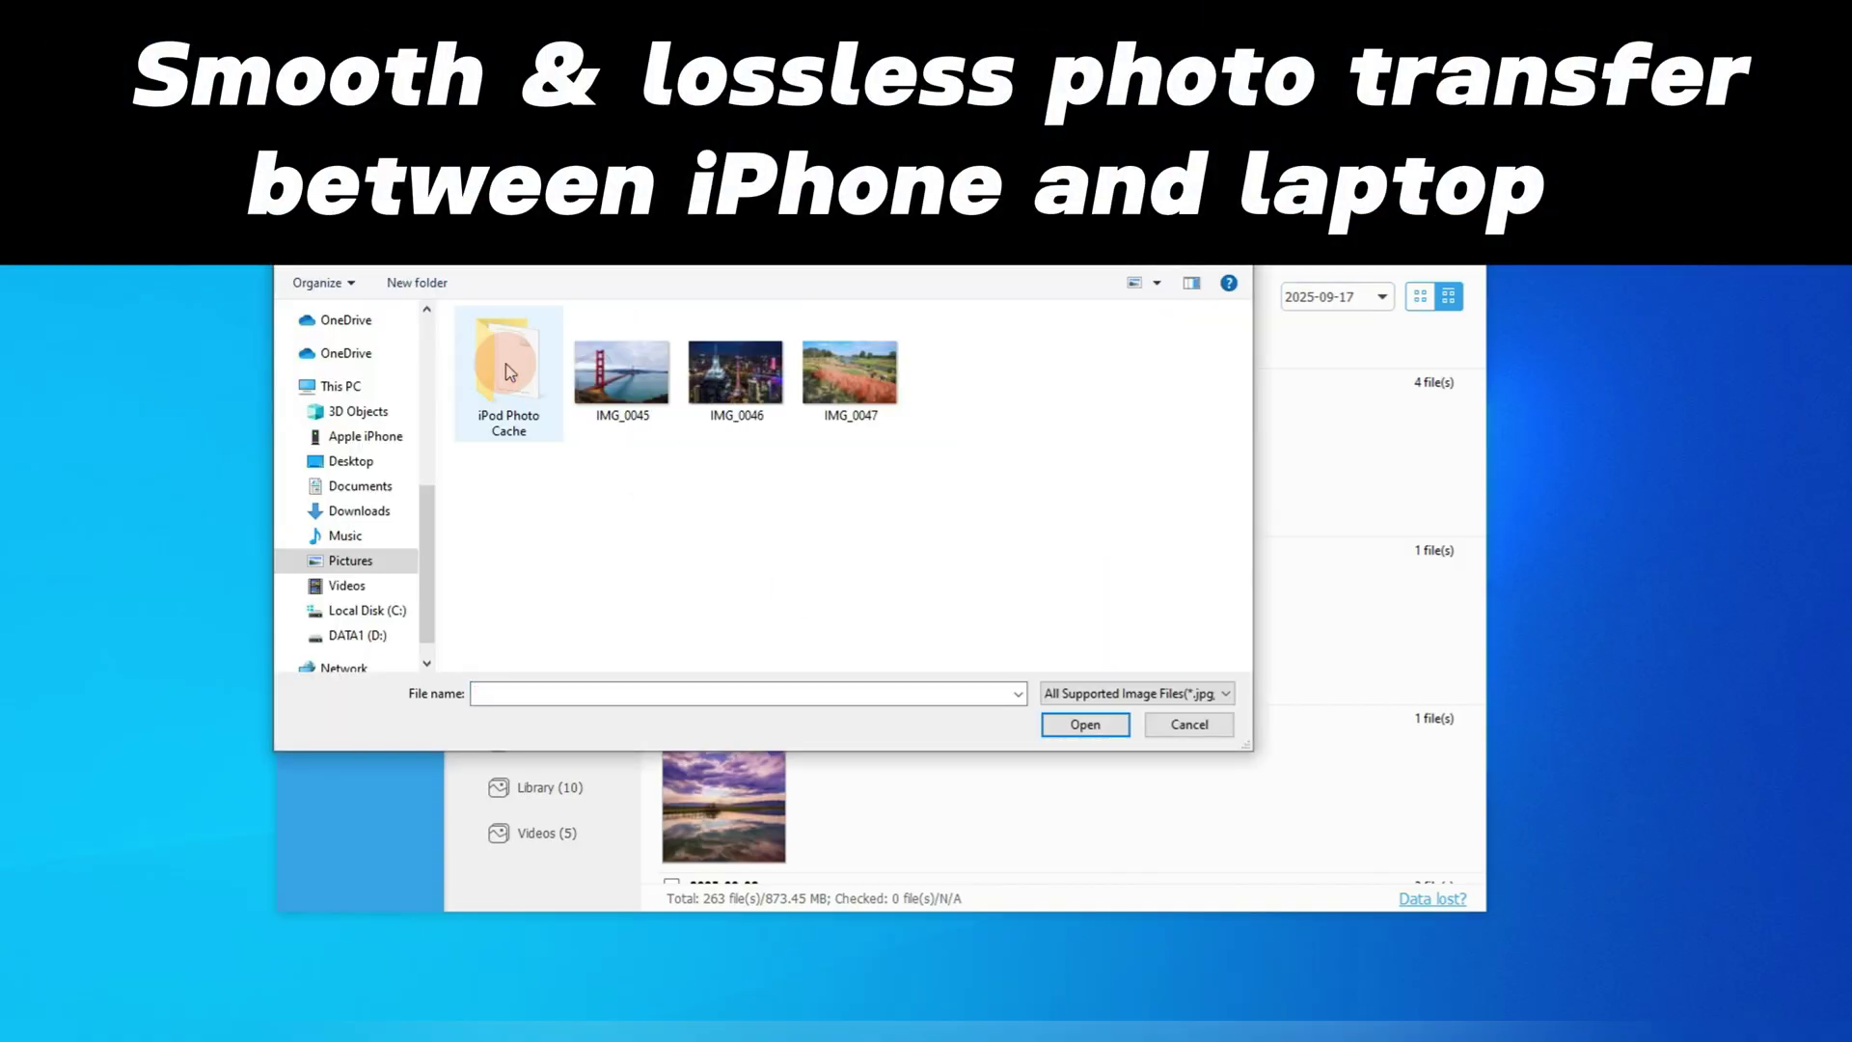
{"action": "left_click", "coordinate": [622, 373]}
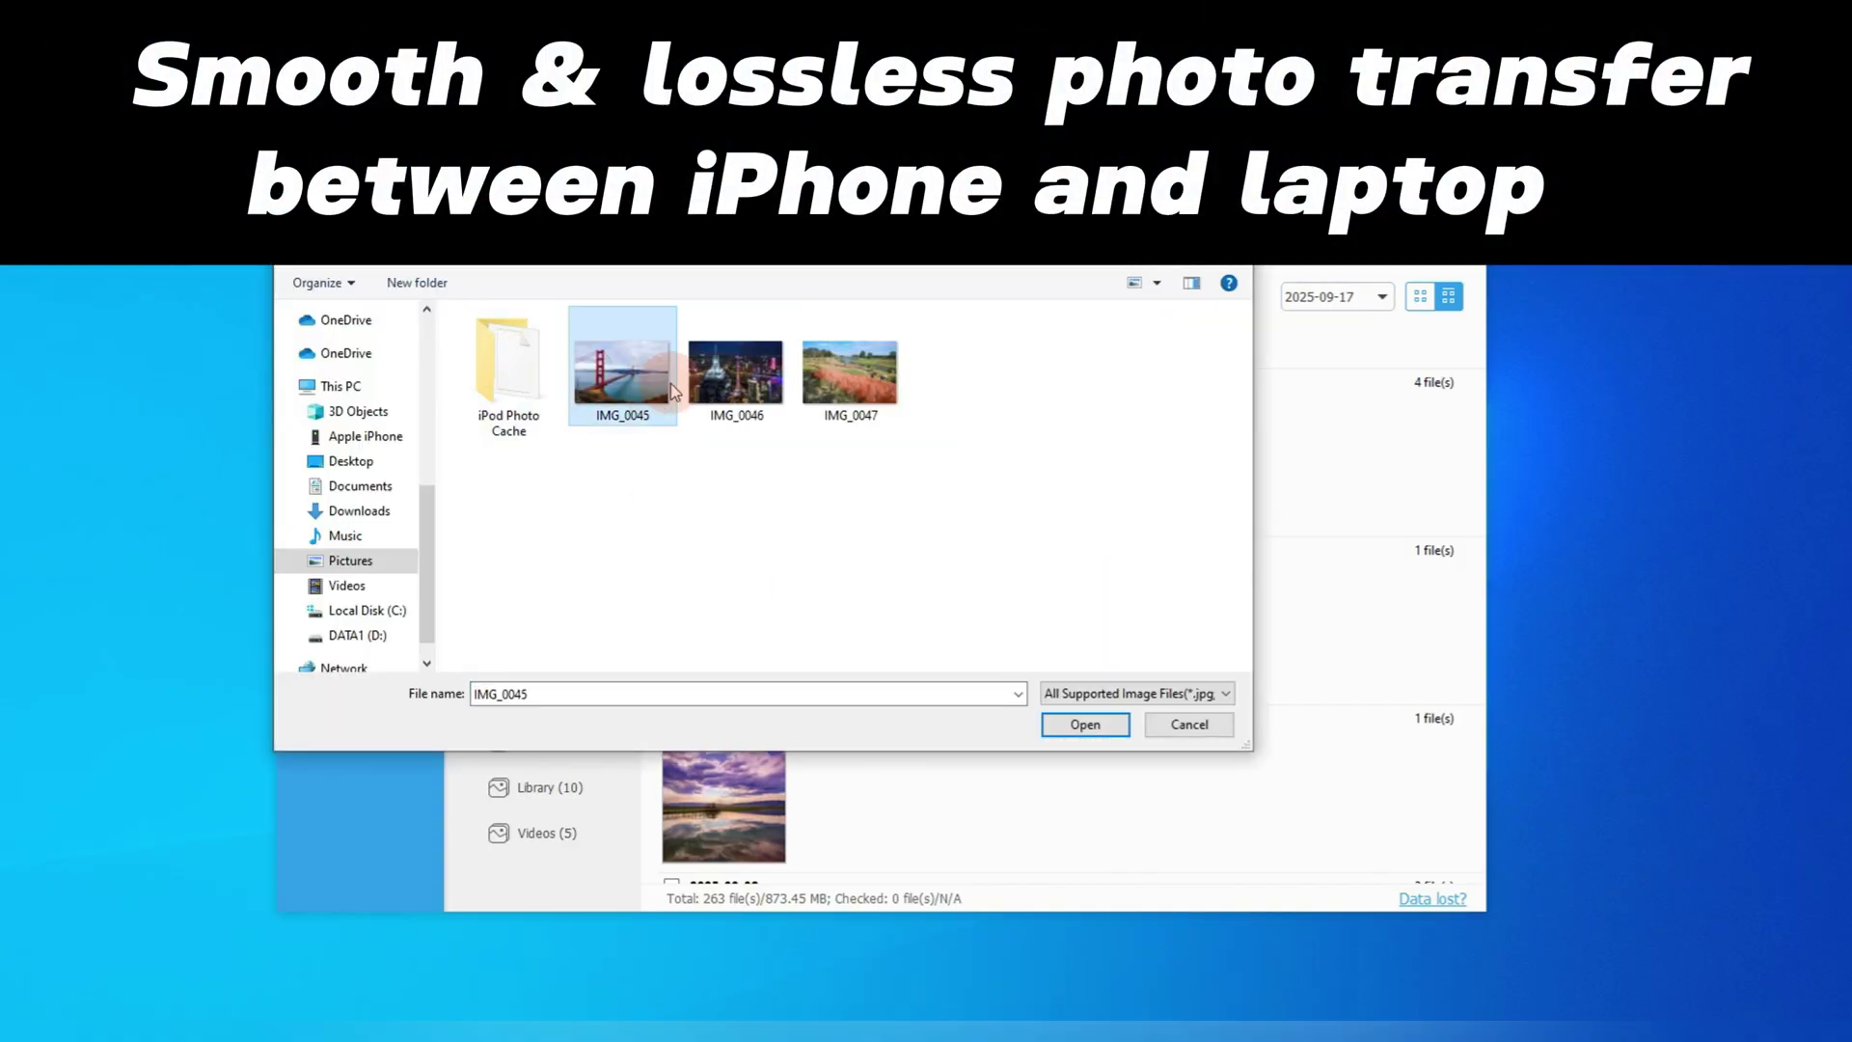
{"action": "left_click", "coordinate": [735, 373], "text": "ctrl"}
{"action": "left_click", "coordinate": [885, 393], "text": "ctrl"}
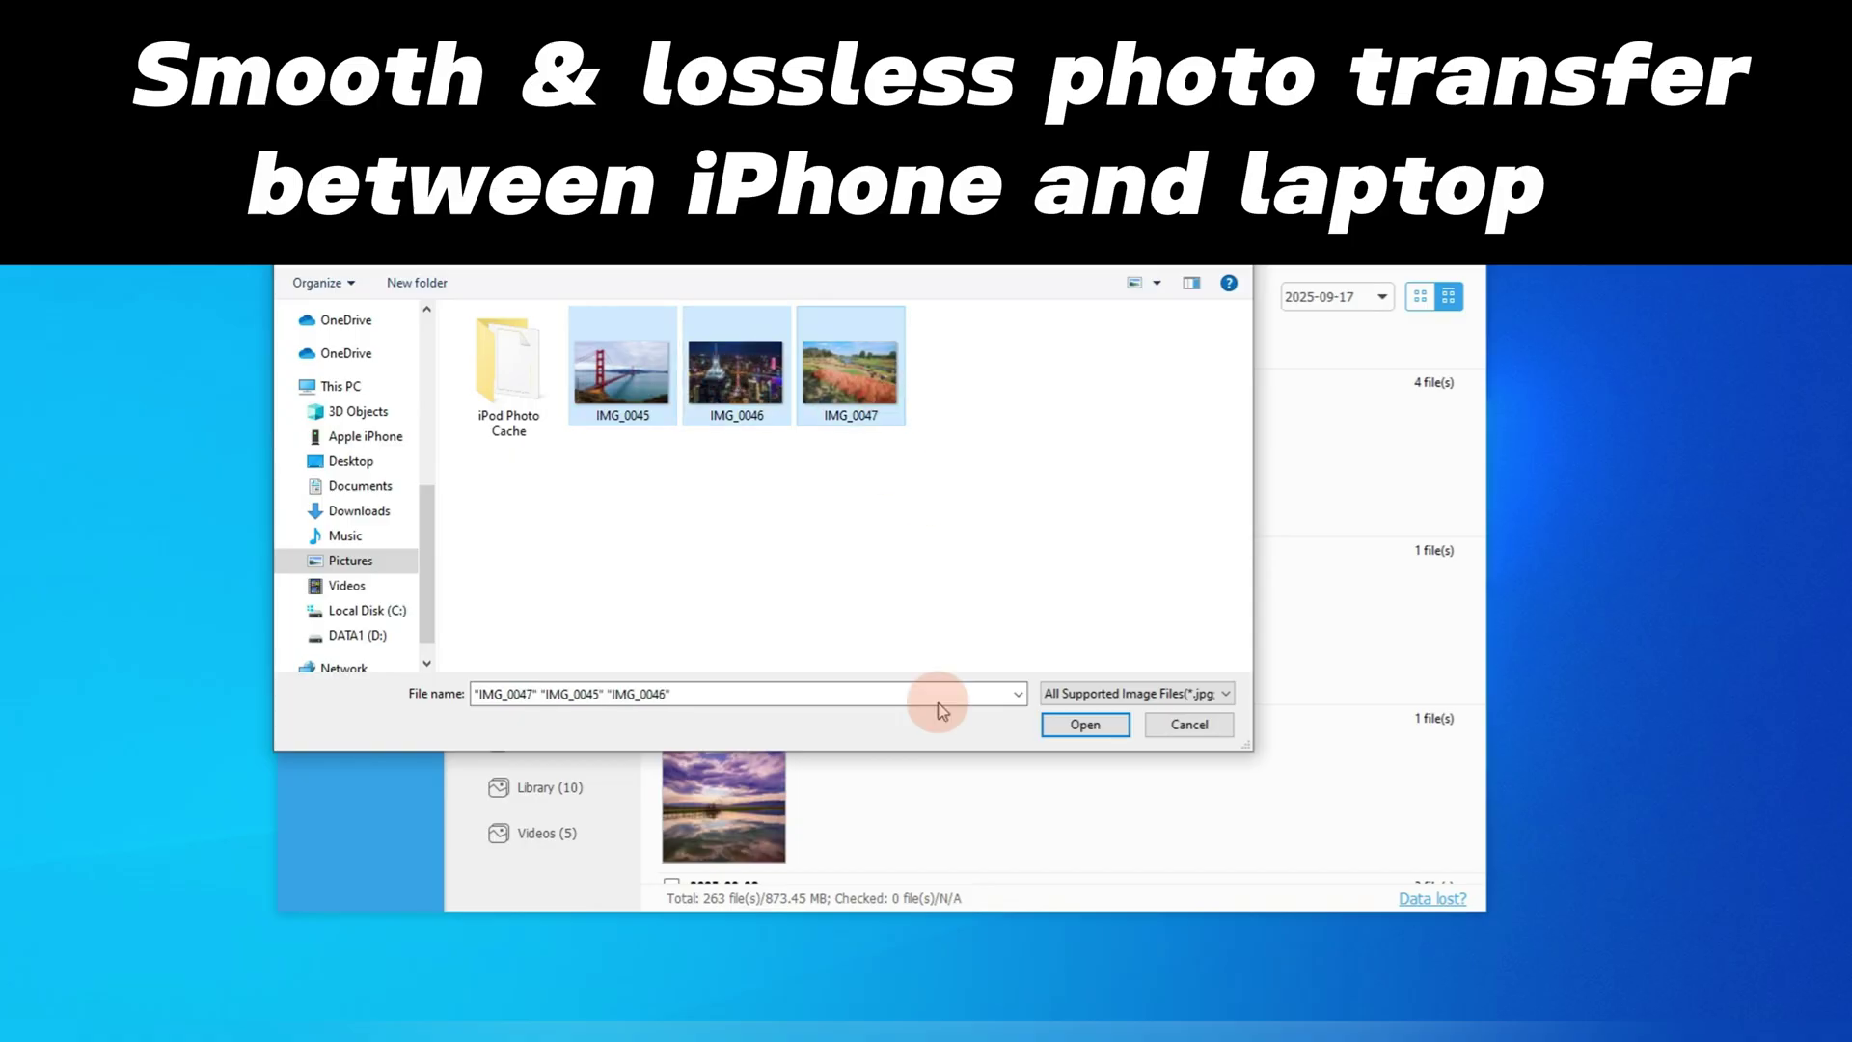
{"action": "left_click", "coordinate": [1080, 728]}
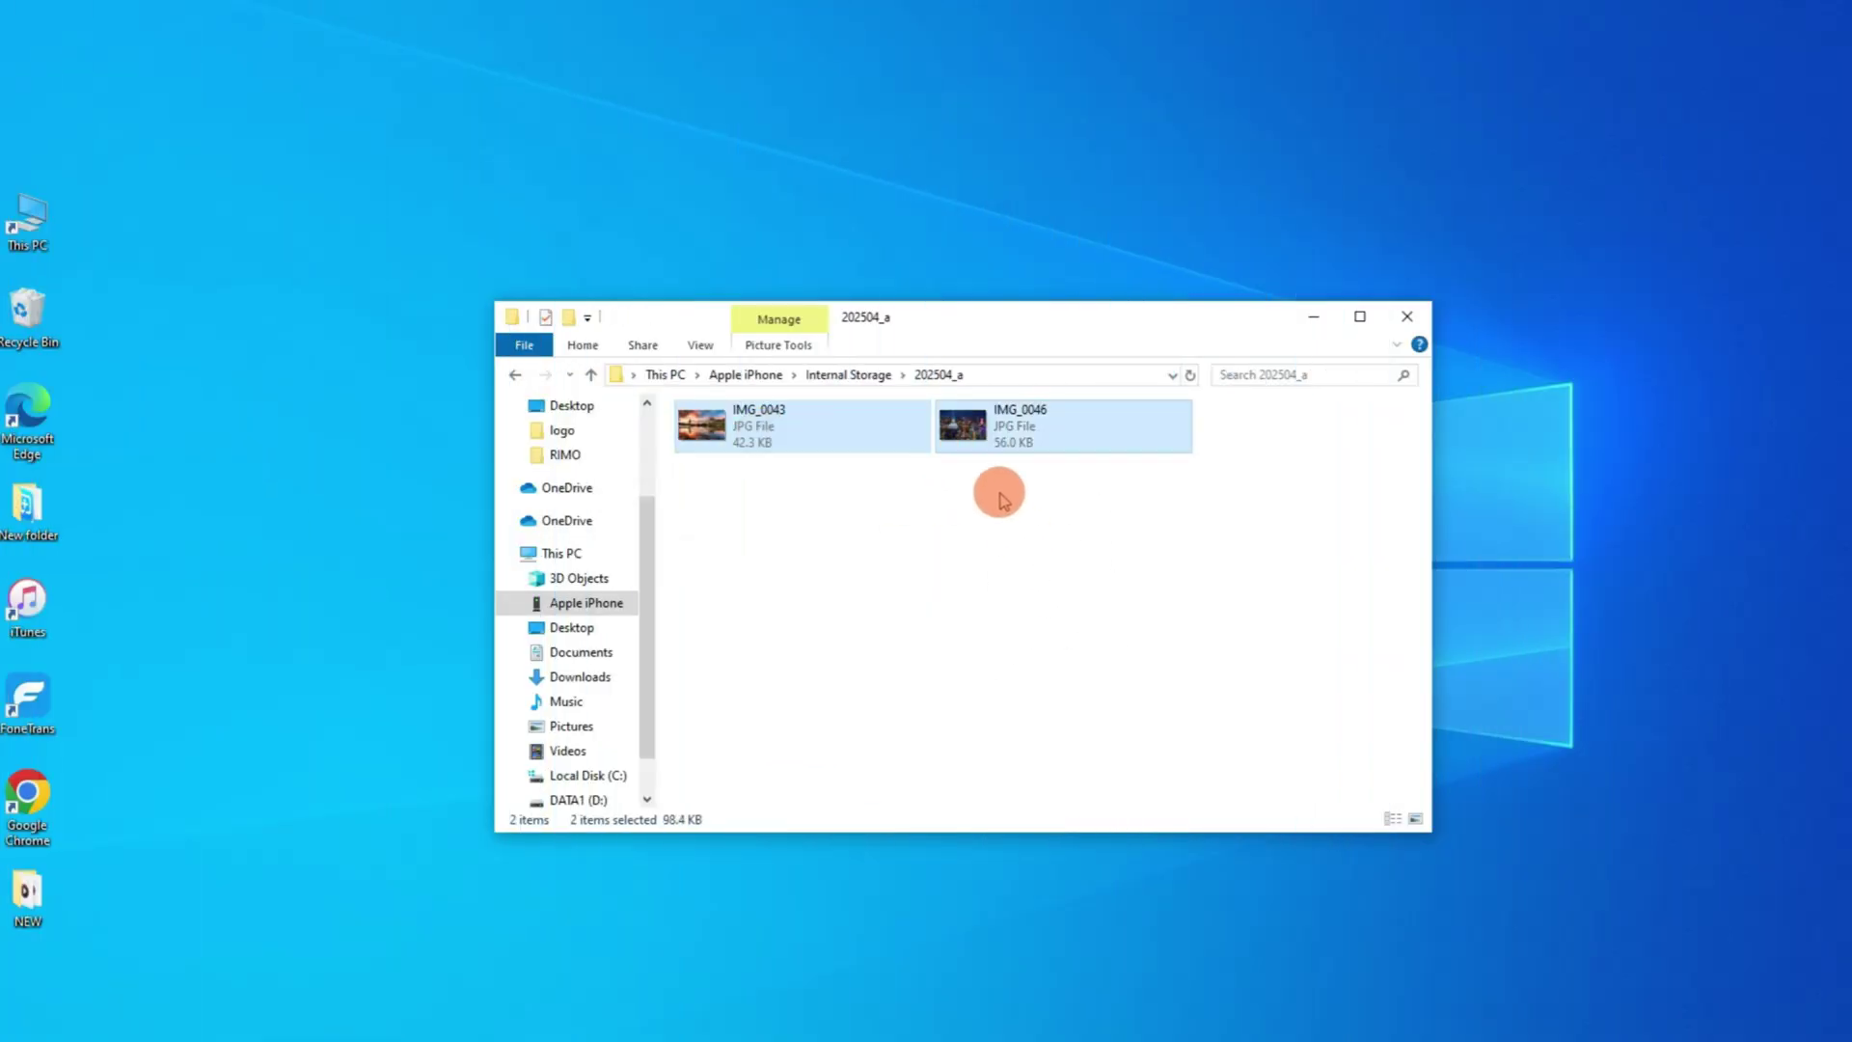
Copy IMG_0043 and IMG_0046 from 202504_a onto the desktop, then open This PC
{"action": "right_click", "coordinate": [985, 431]}
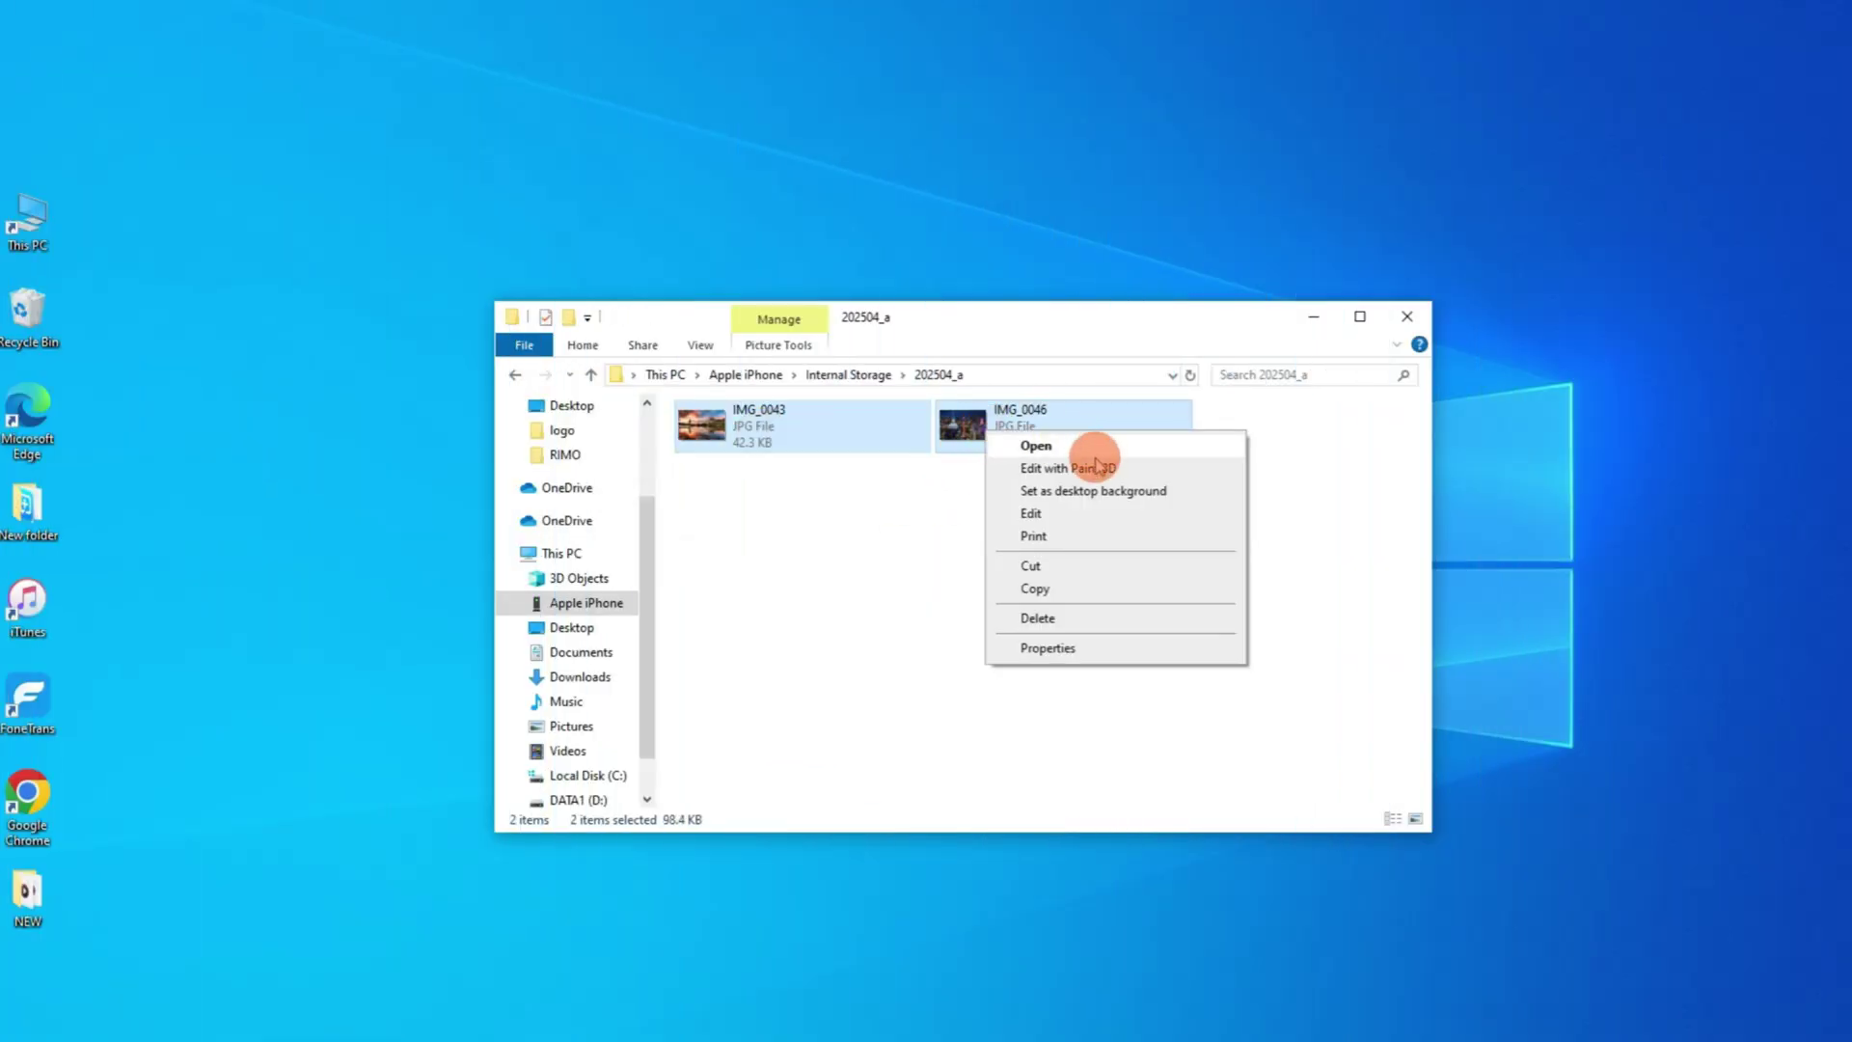
{"action": "left_click", "coordinate": [1037, 588]}
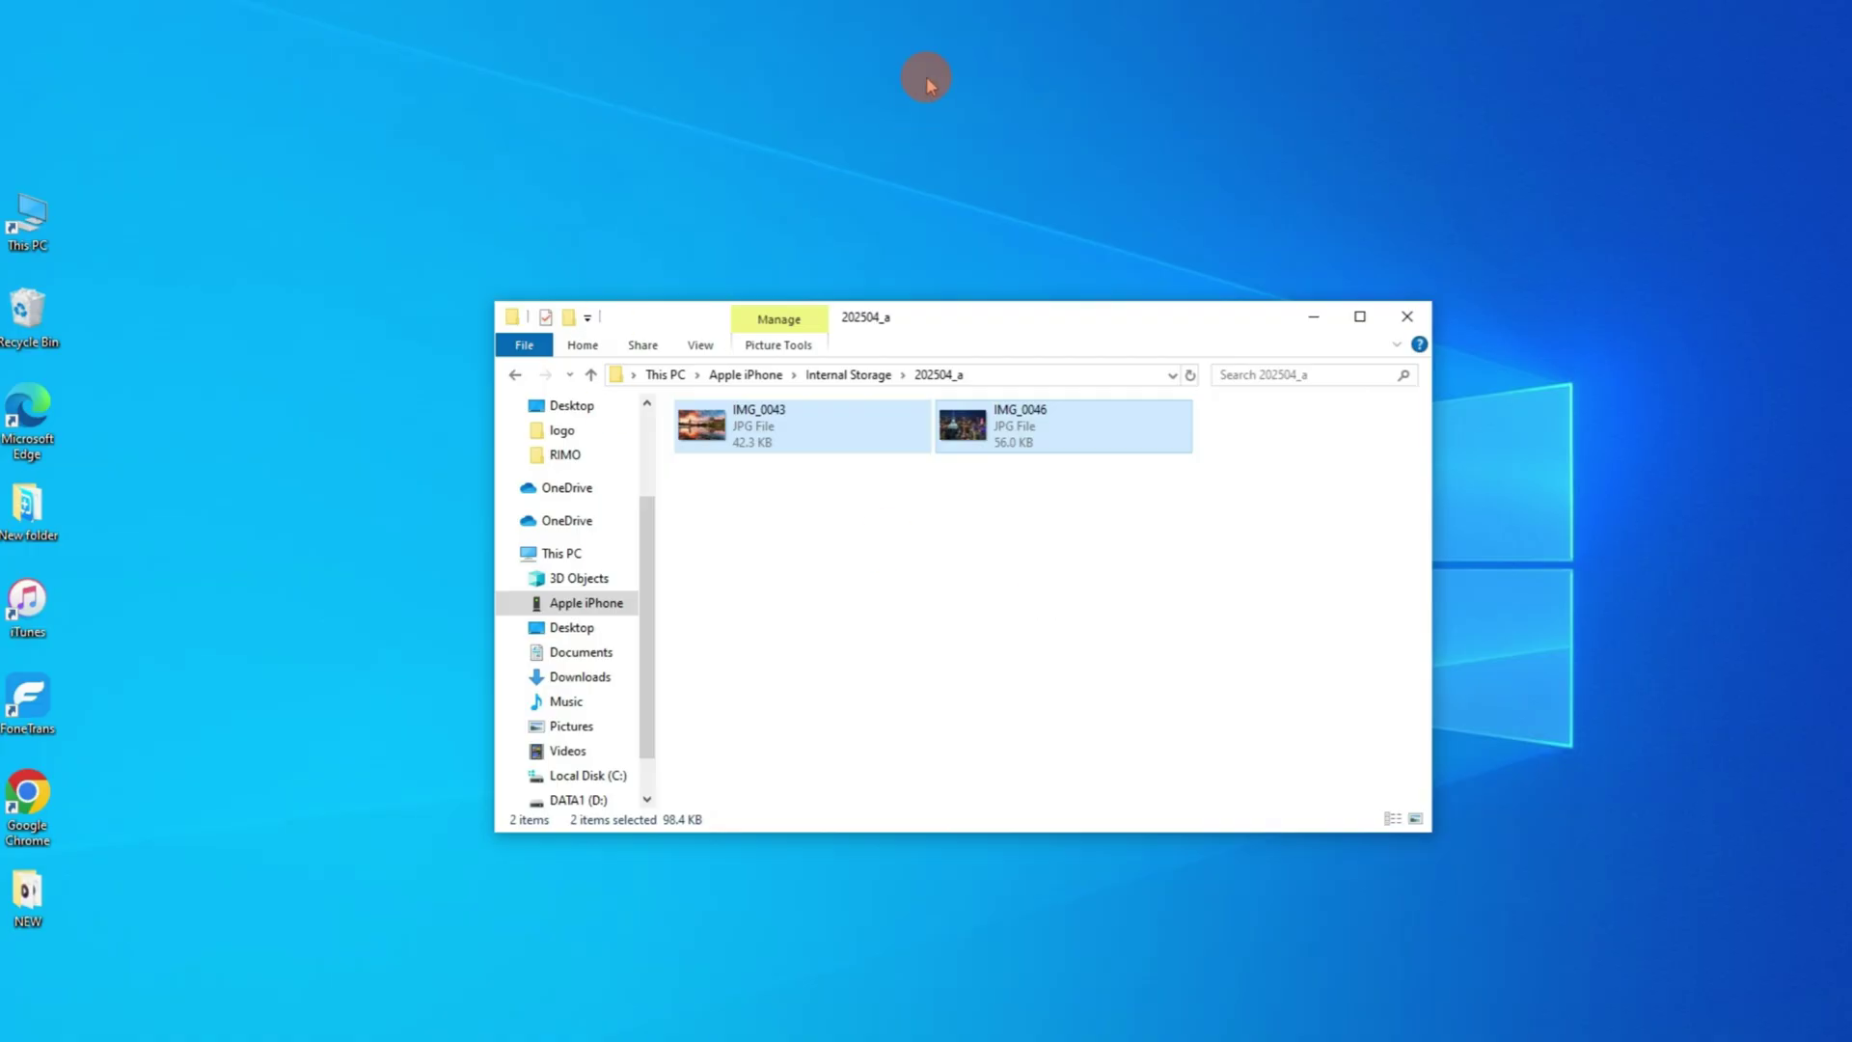
{"action": "right_click", "coordinate": [929, 85]}
{"action": "left_click", "coordinate": [1021, 170]}
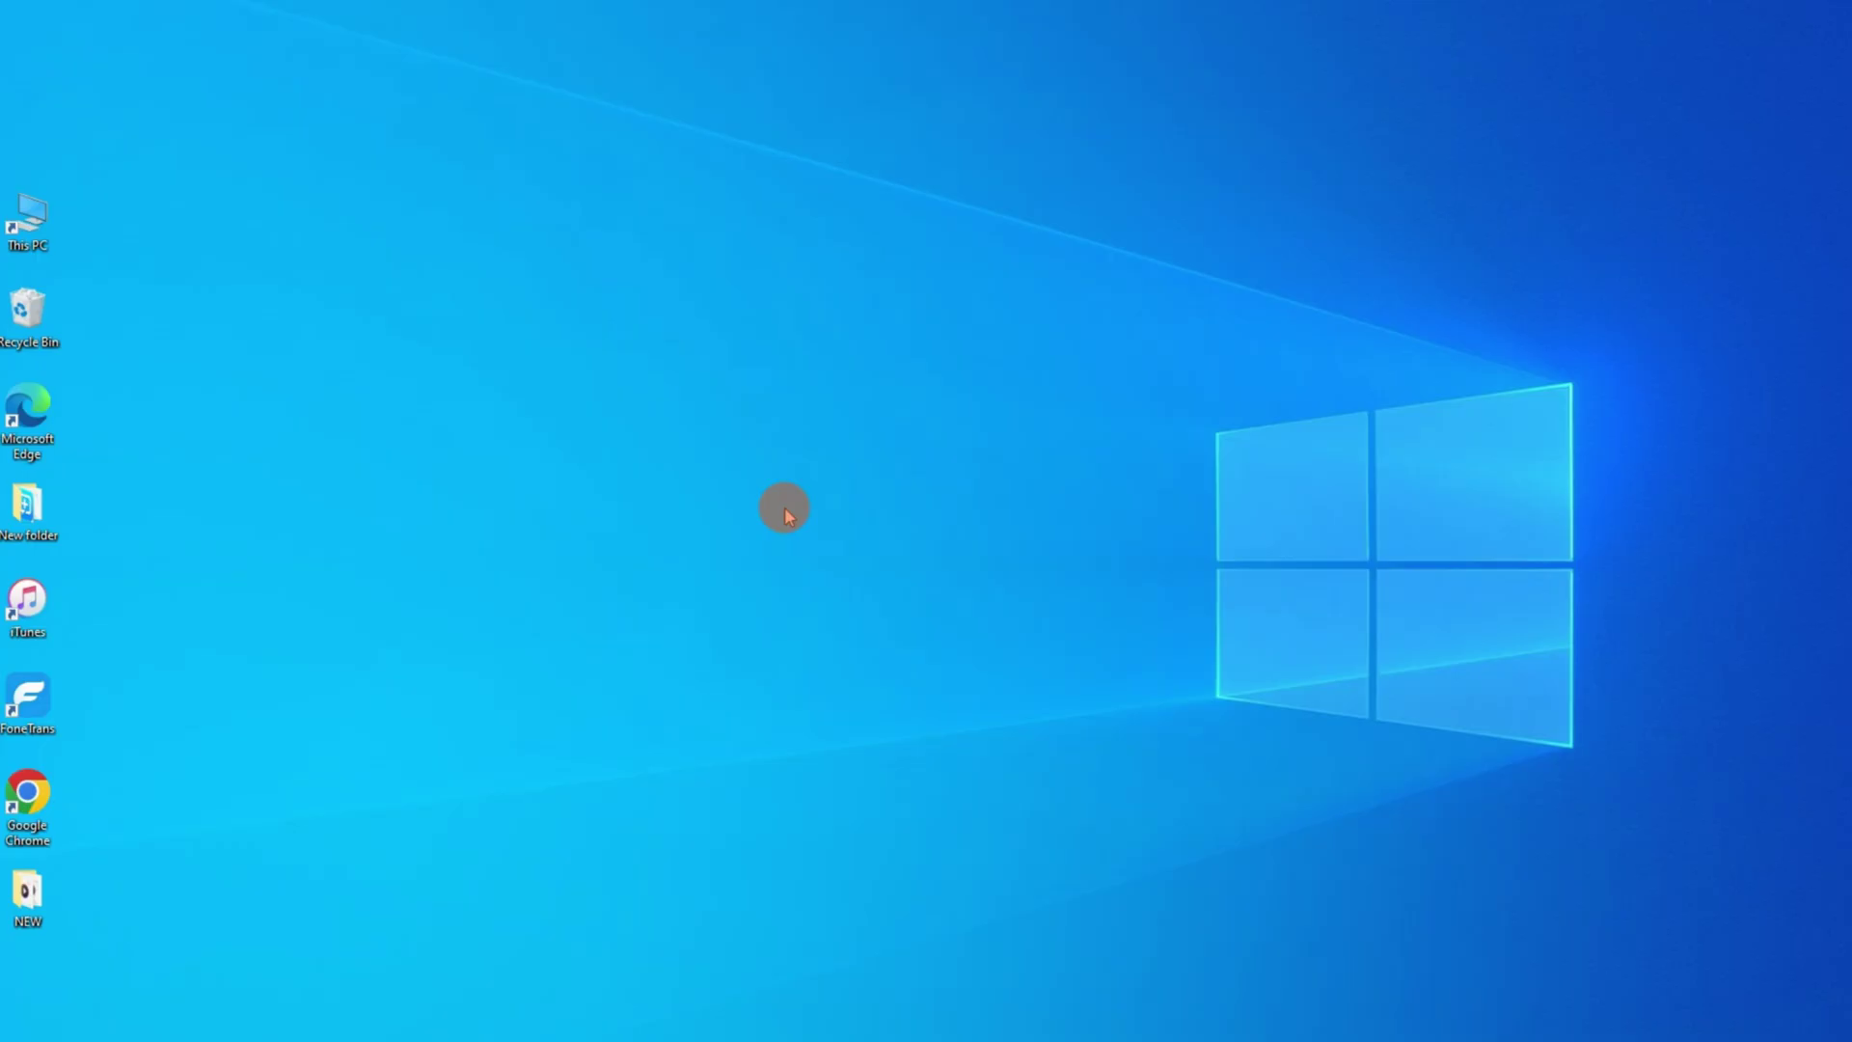
{"action": "left_click", "coordinate": [27, 228]}
{"action": "double_click", "coordinate": [27, 227]}
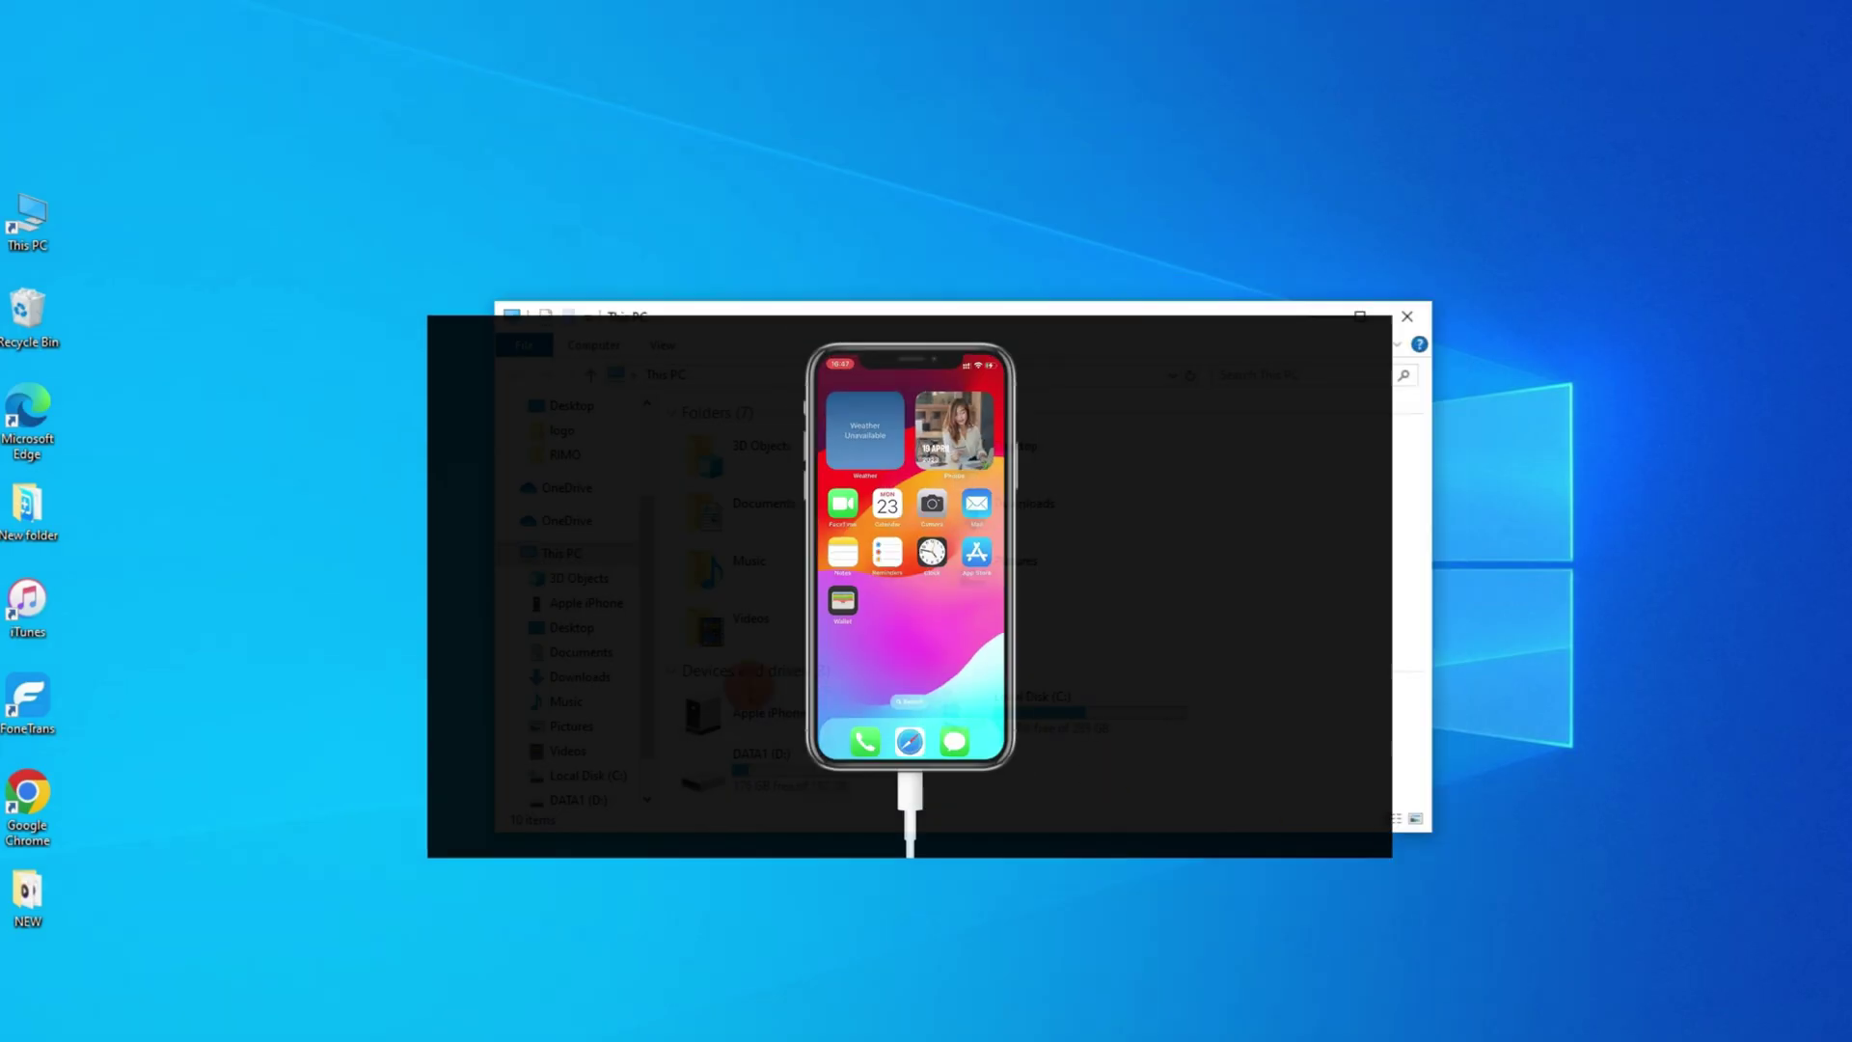
Open the Apple iPhone's Internal Storage in File Explorer
{"action": "left_click", "coordinate": [777, 722]}
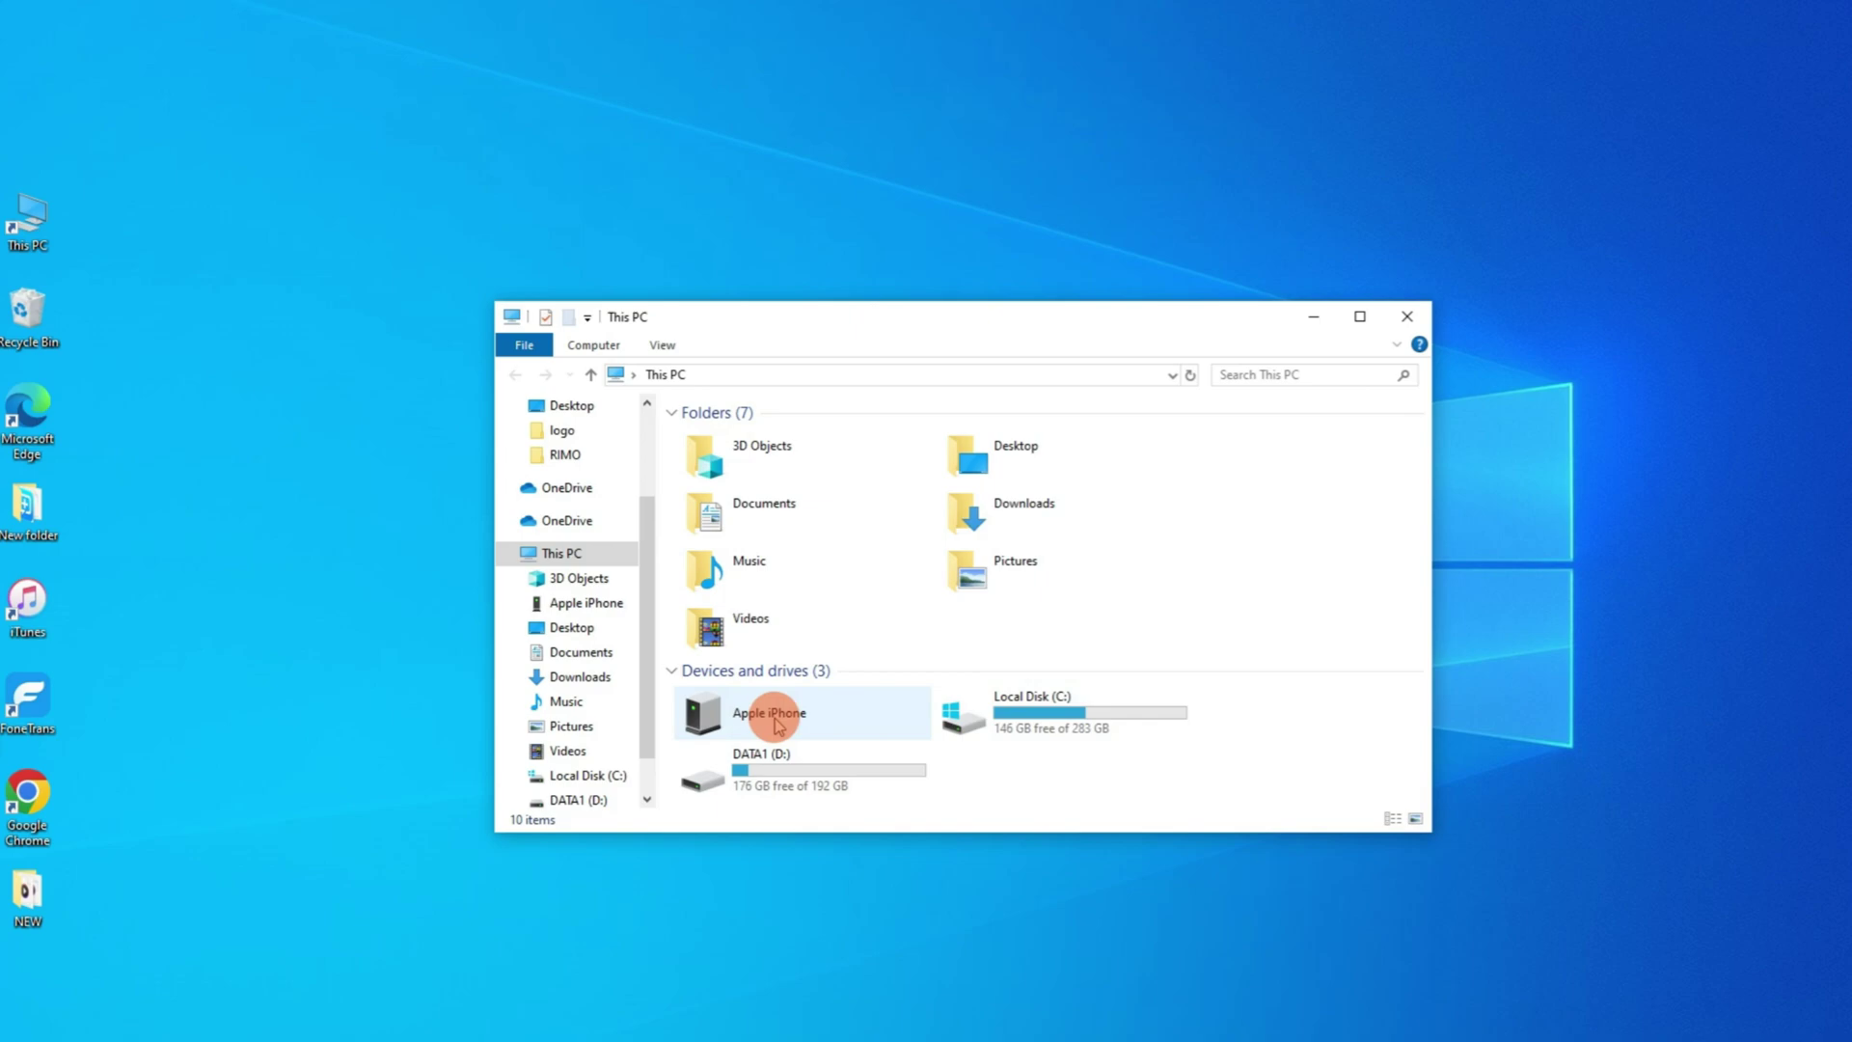
{"action": "double_click", "coordinate": [777, 721]}
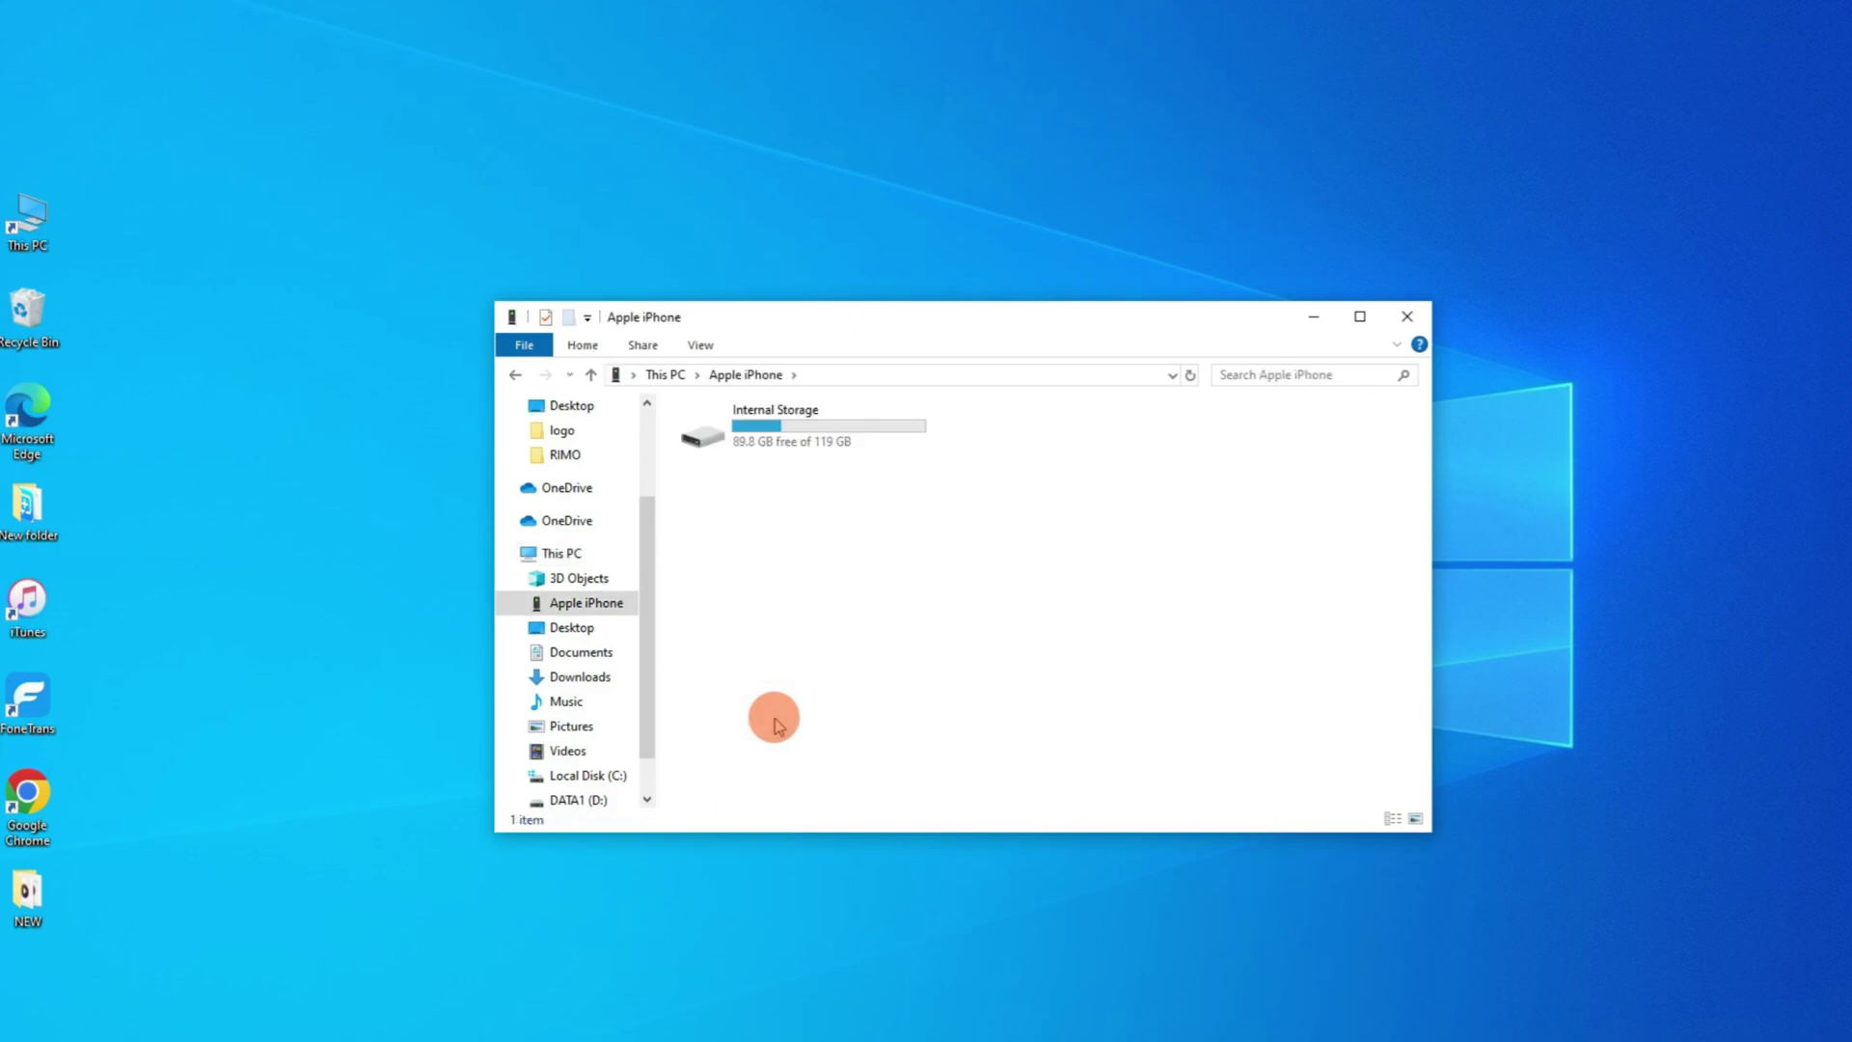
{"action": "double_click", "coordinate": [774, 445]}
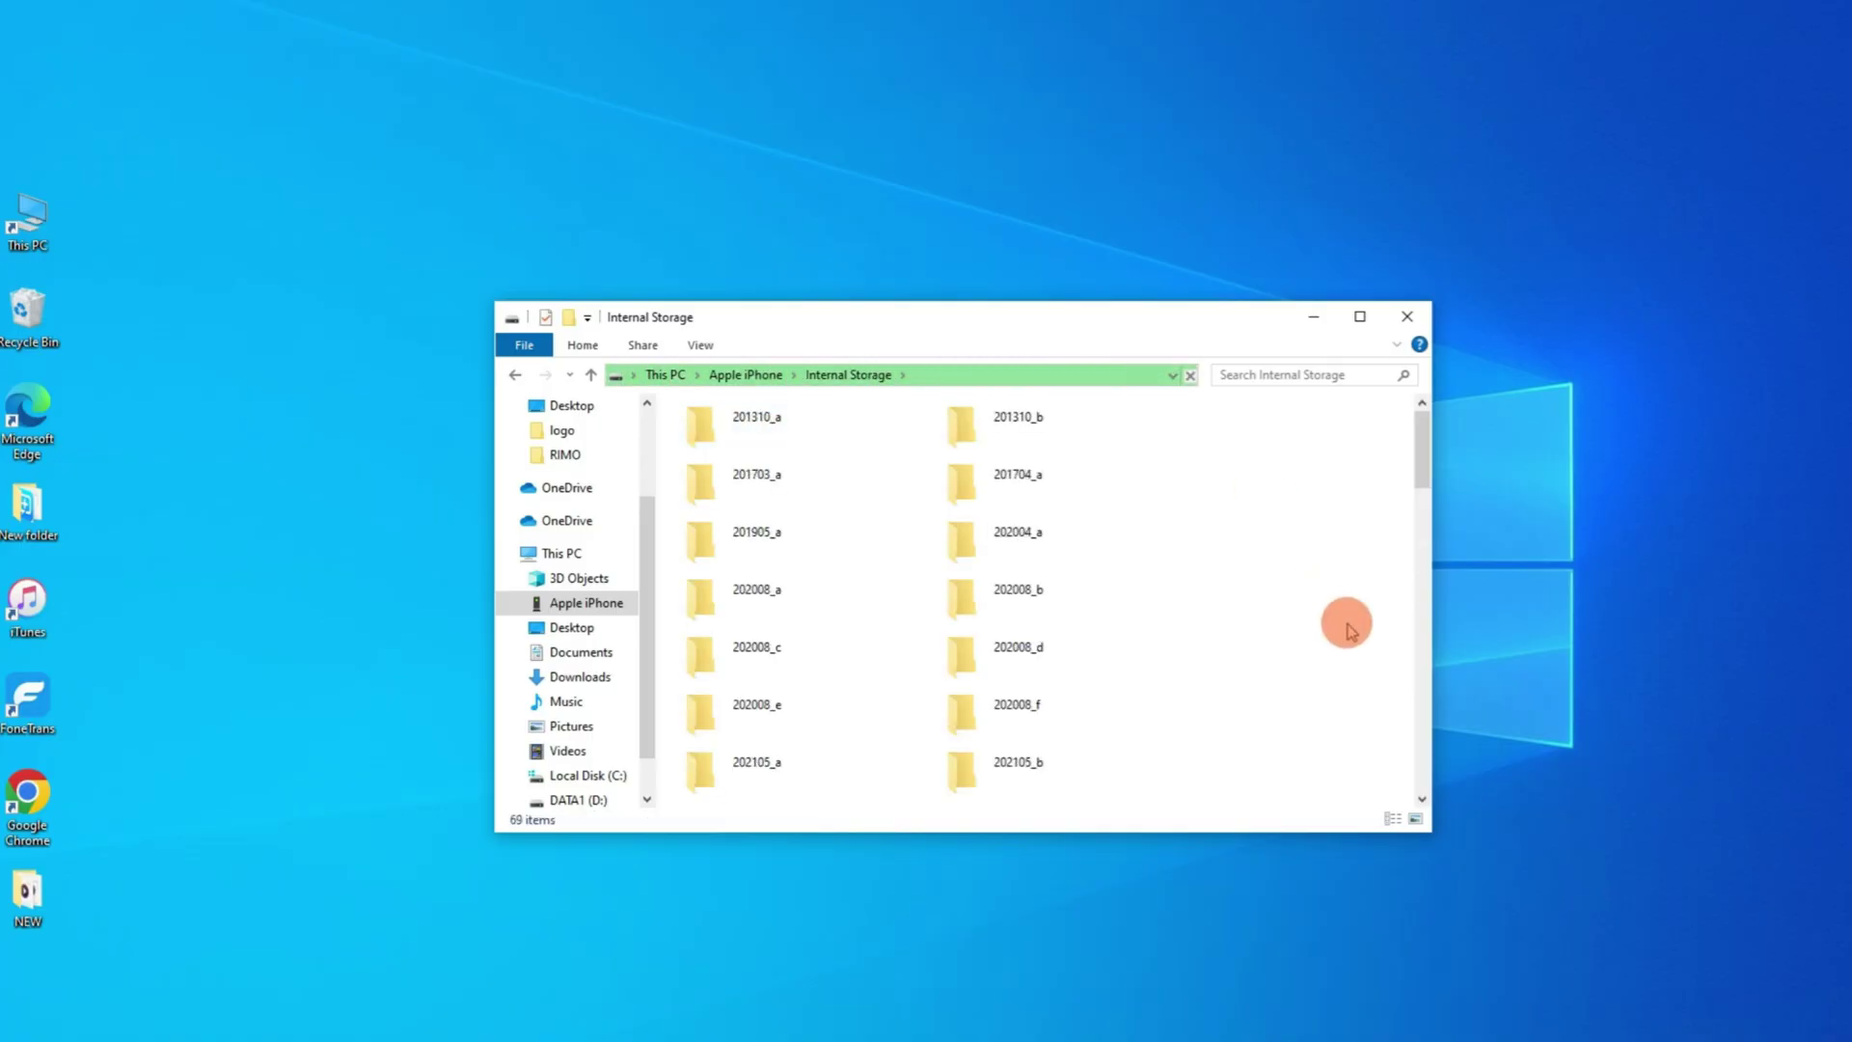
Look inside folder 202502_a, then go back and open 202504_a
{"action": "scroll", "coordinate": [1349, 630], "scroll_direction": "down", "scroll_amount": 5}
{"action": "scroll", "coordinate": [1349, 630], "scroll_direction": "down", "scroll_amount": 3}
{"action": "scroll", "coordinate": [1348, 630], "scroll_direction": "down", "scroll_amount": 3}
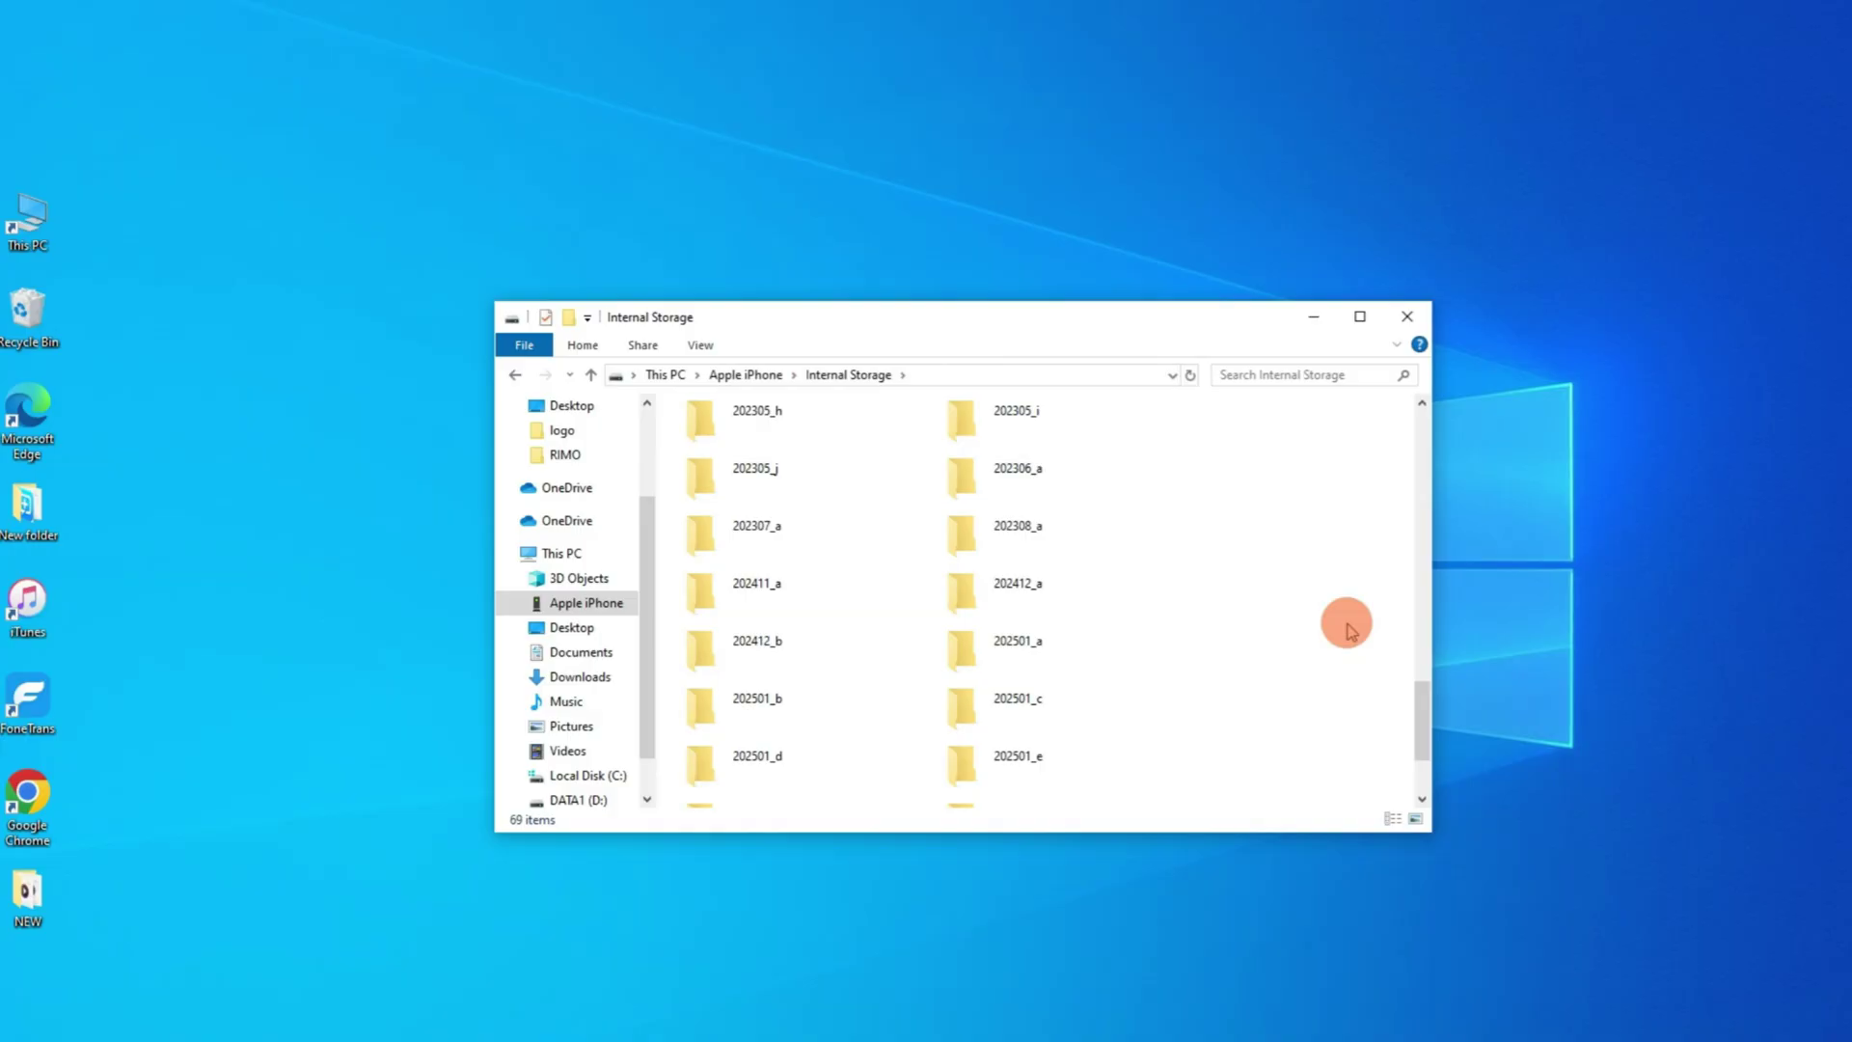
{"action": "scroll", "coordinate": [1349, 630], "scroll_direction": "down", "scroll_amount": 3}
{"action": "scroll", "coordinate": [1348, 630], "scroll_direction": "down", "scroll_amount": 2}
{"action": "left_click", "coordinate": [756, 772]}
{"action": "double_click", "coordinate": [999, 786]}
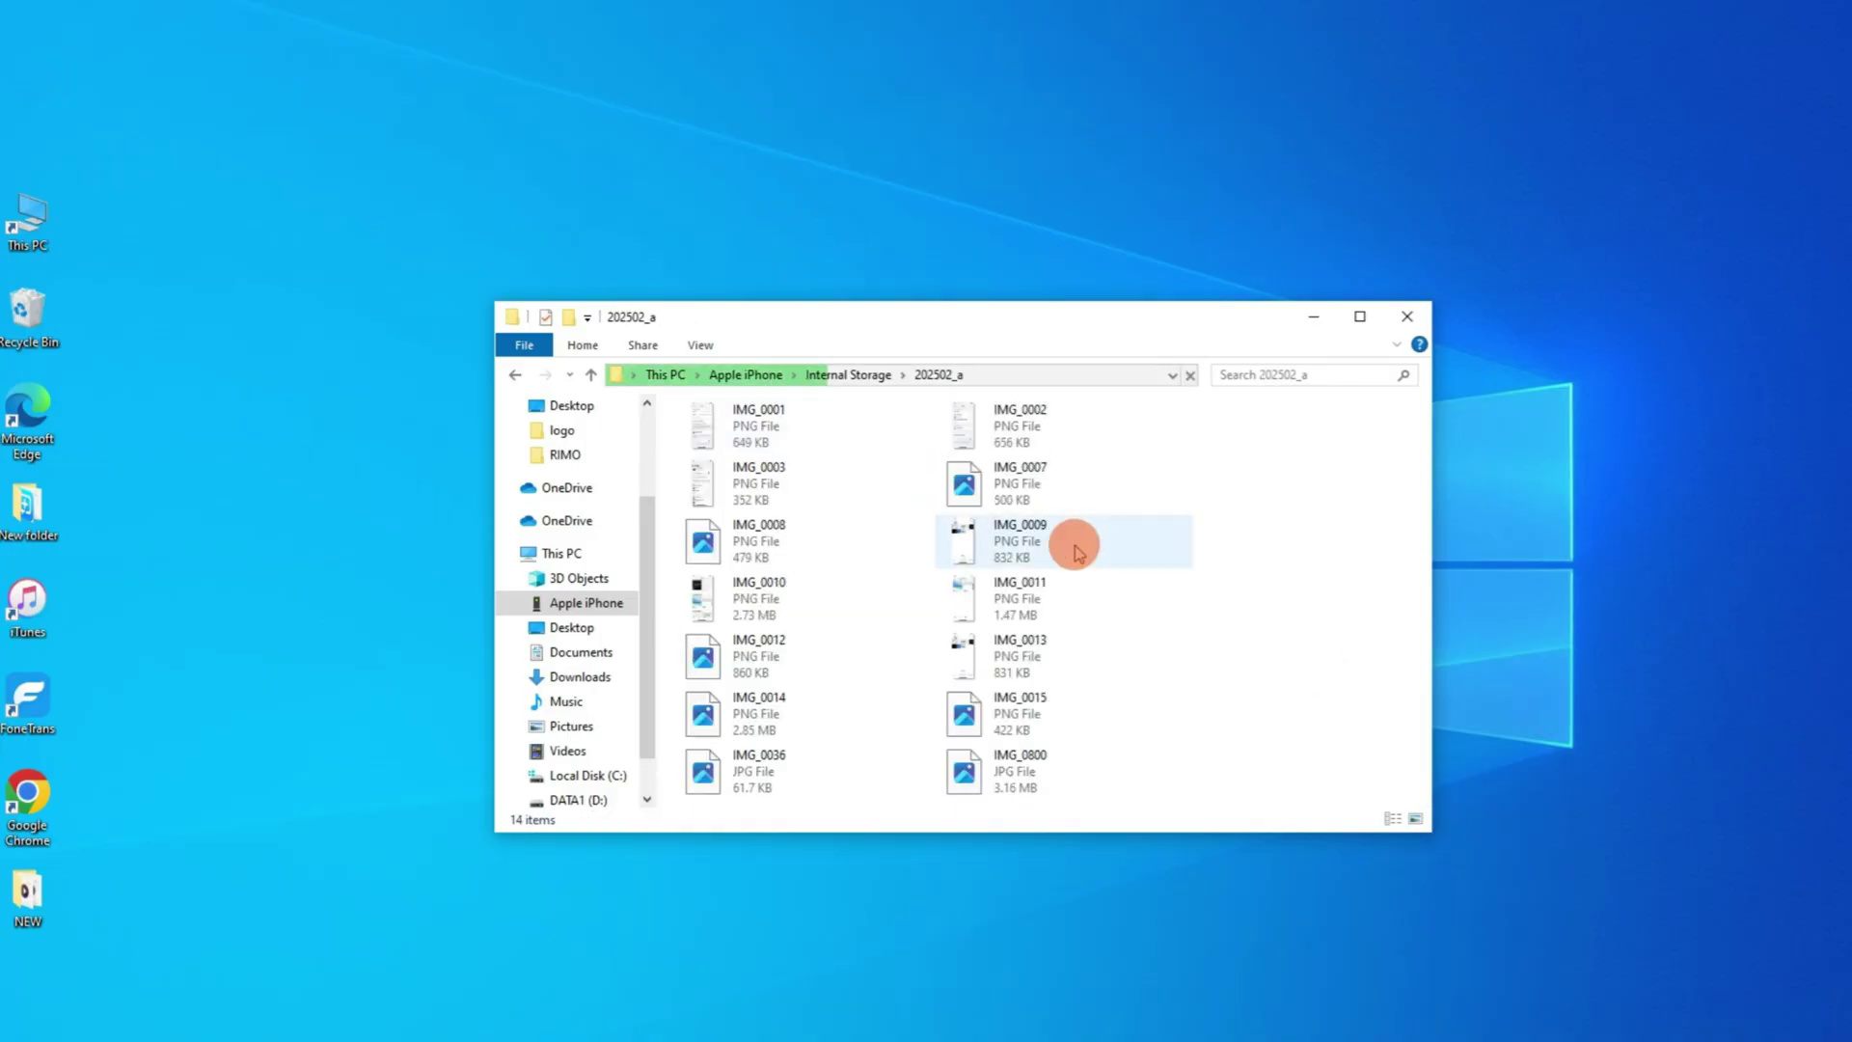
{"action": "left_click", "coordinate": [847, 375]}
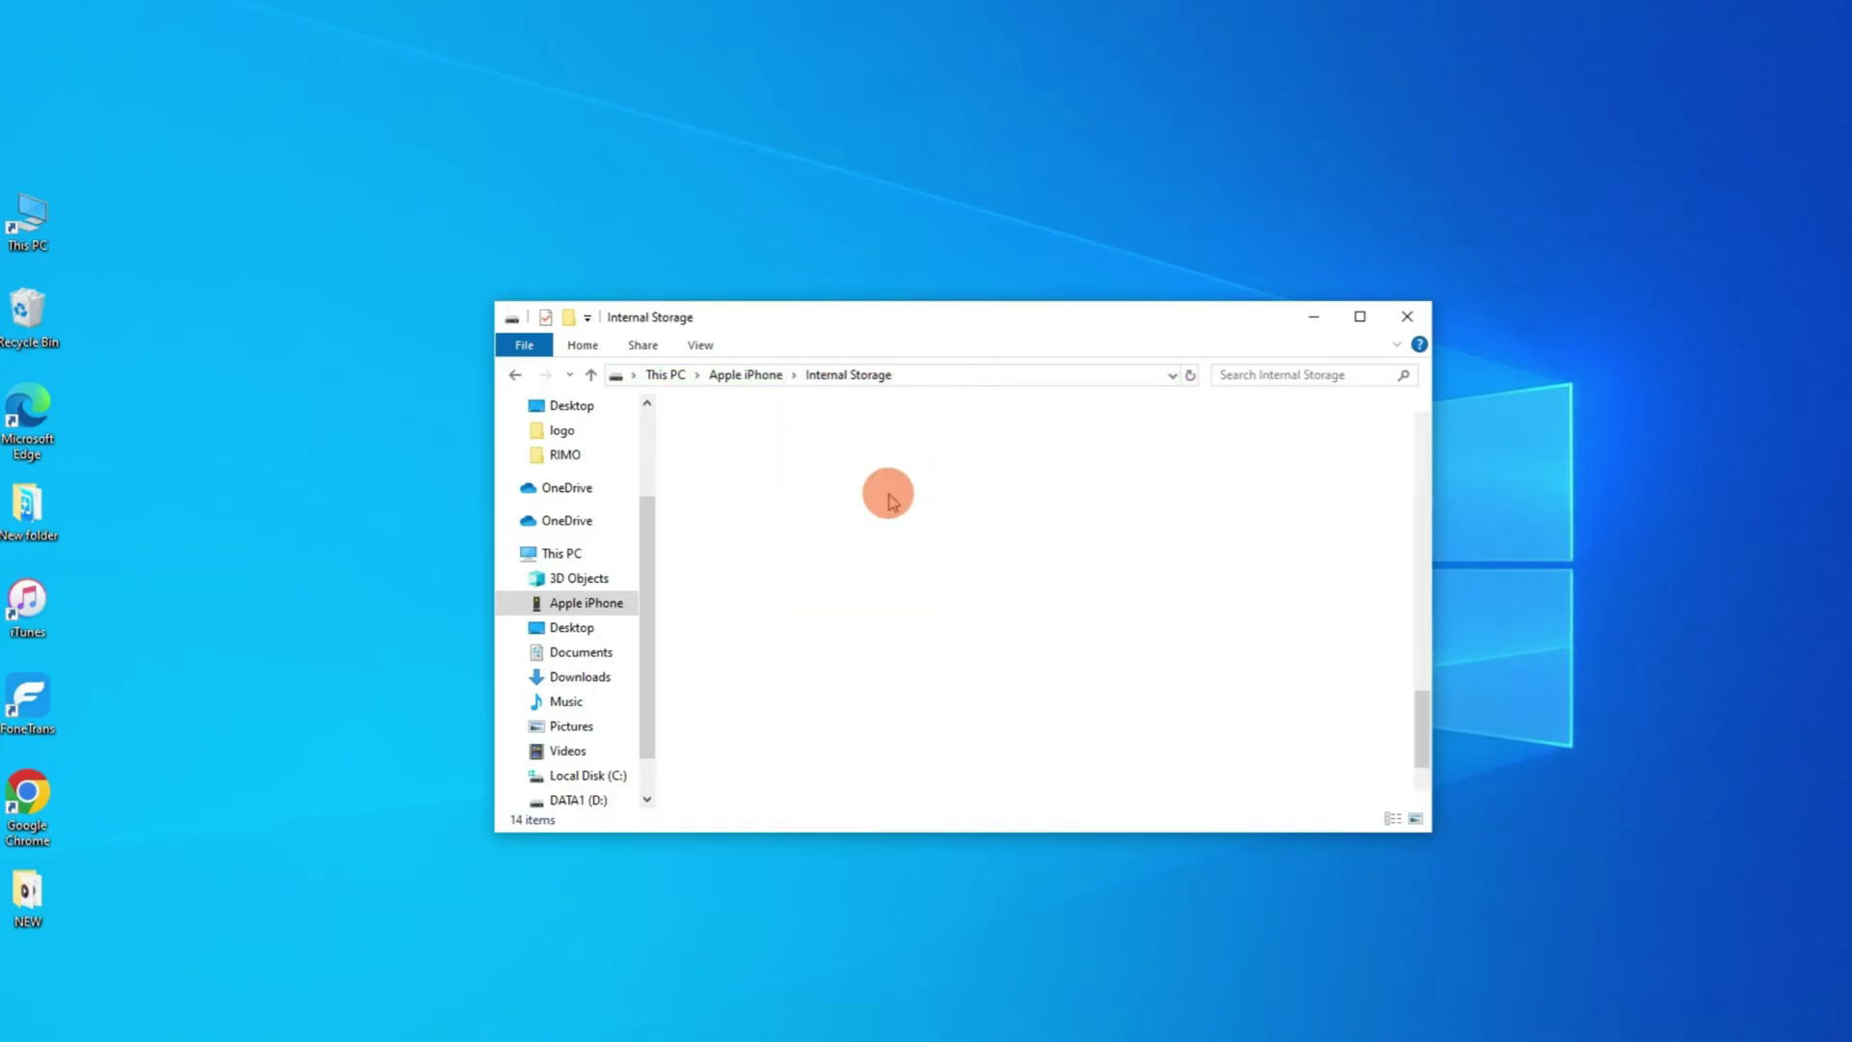
{"action": "double_click", "coordinate": [773, 787]}
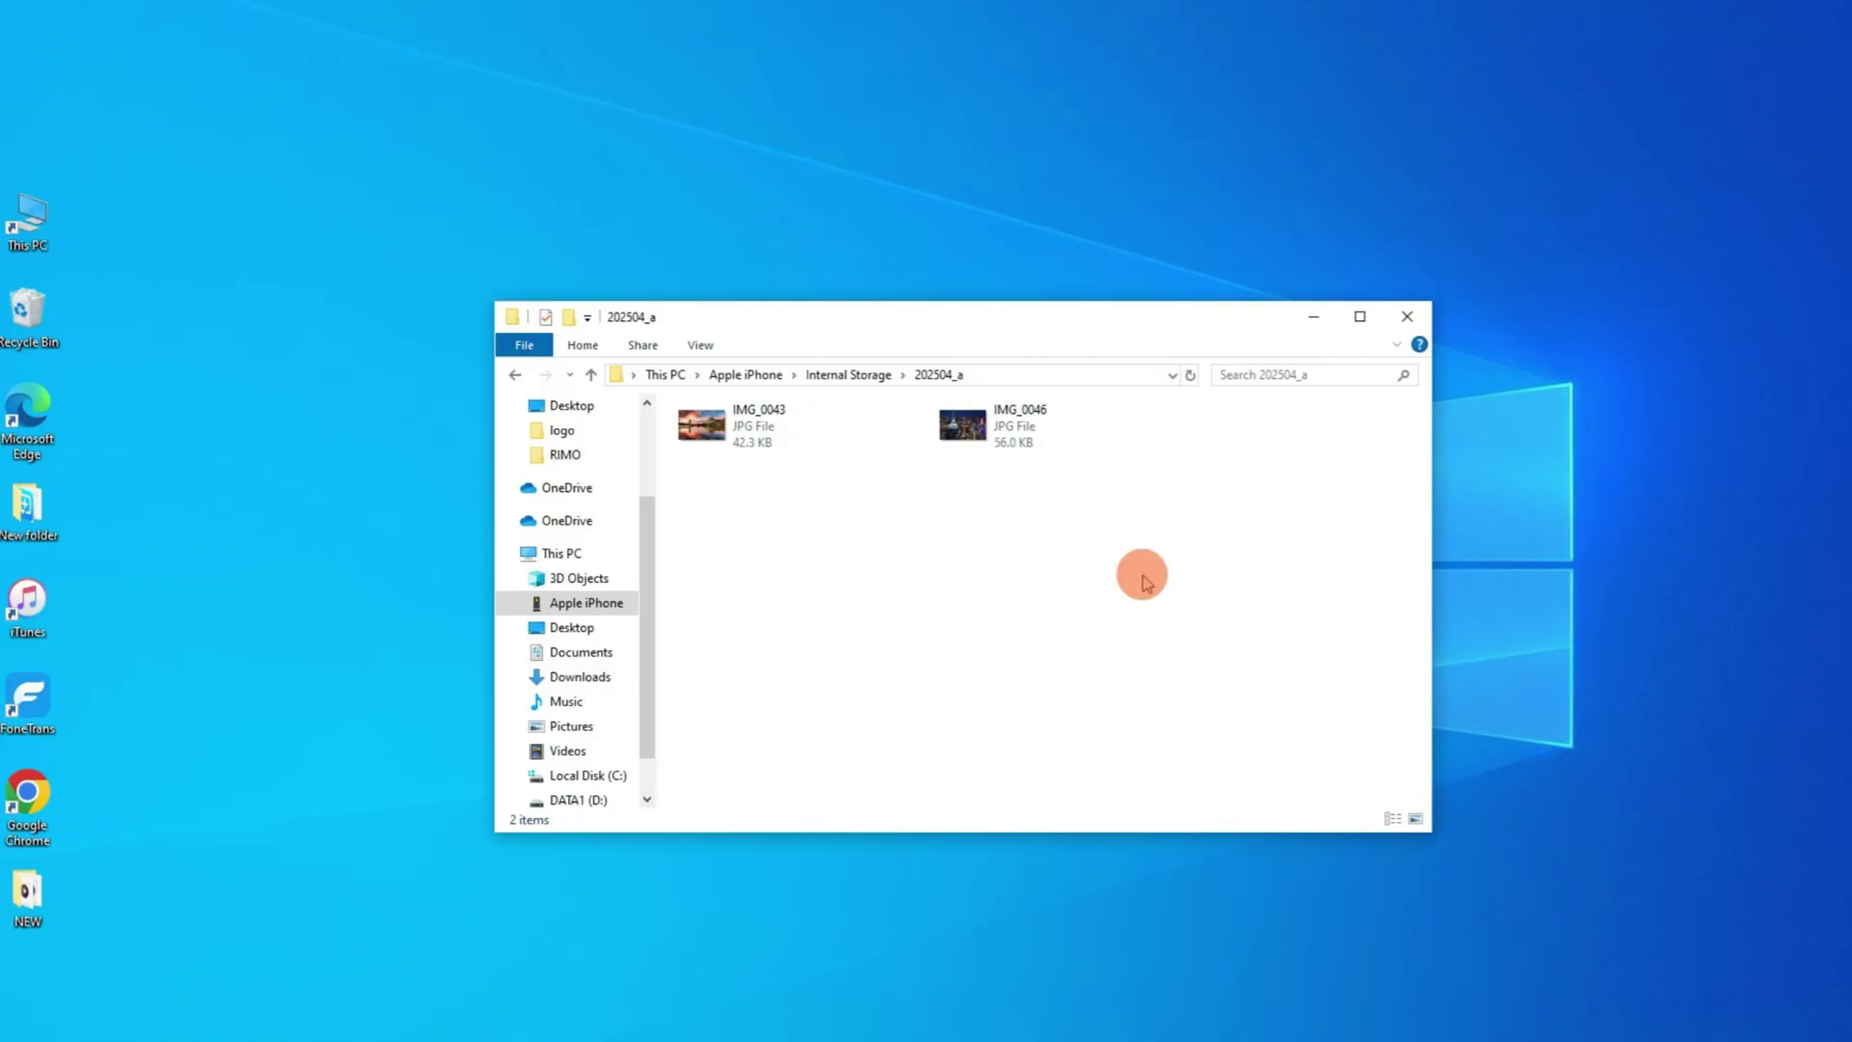
Copy iPhone photos IMG_0043 and IMG_0046 and paste them onto the desktop
{"action": "left_click", "coordinate": [772, 430]}
{"action": "left_click", "coordinate": [950, 439], "text": "ctrl"}
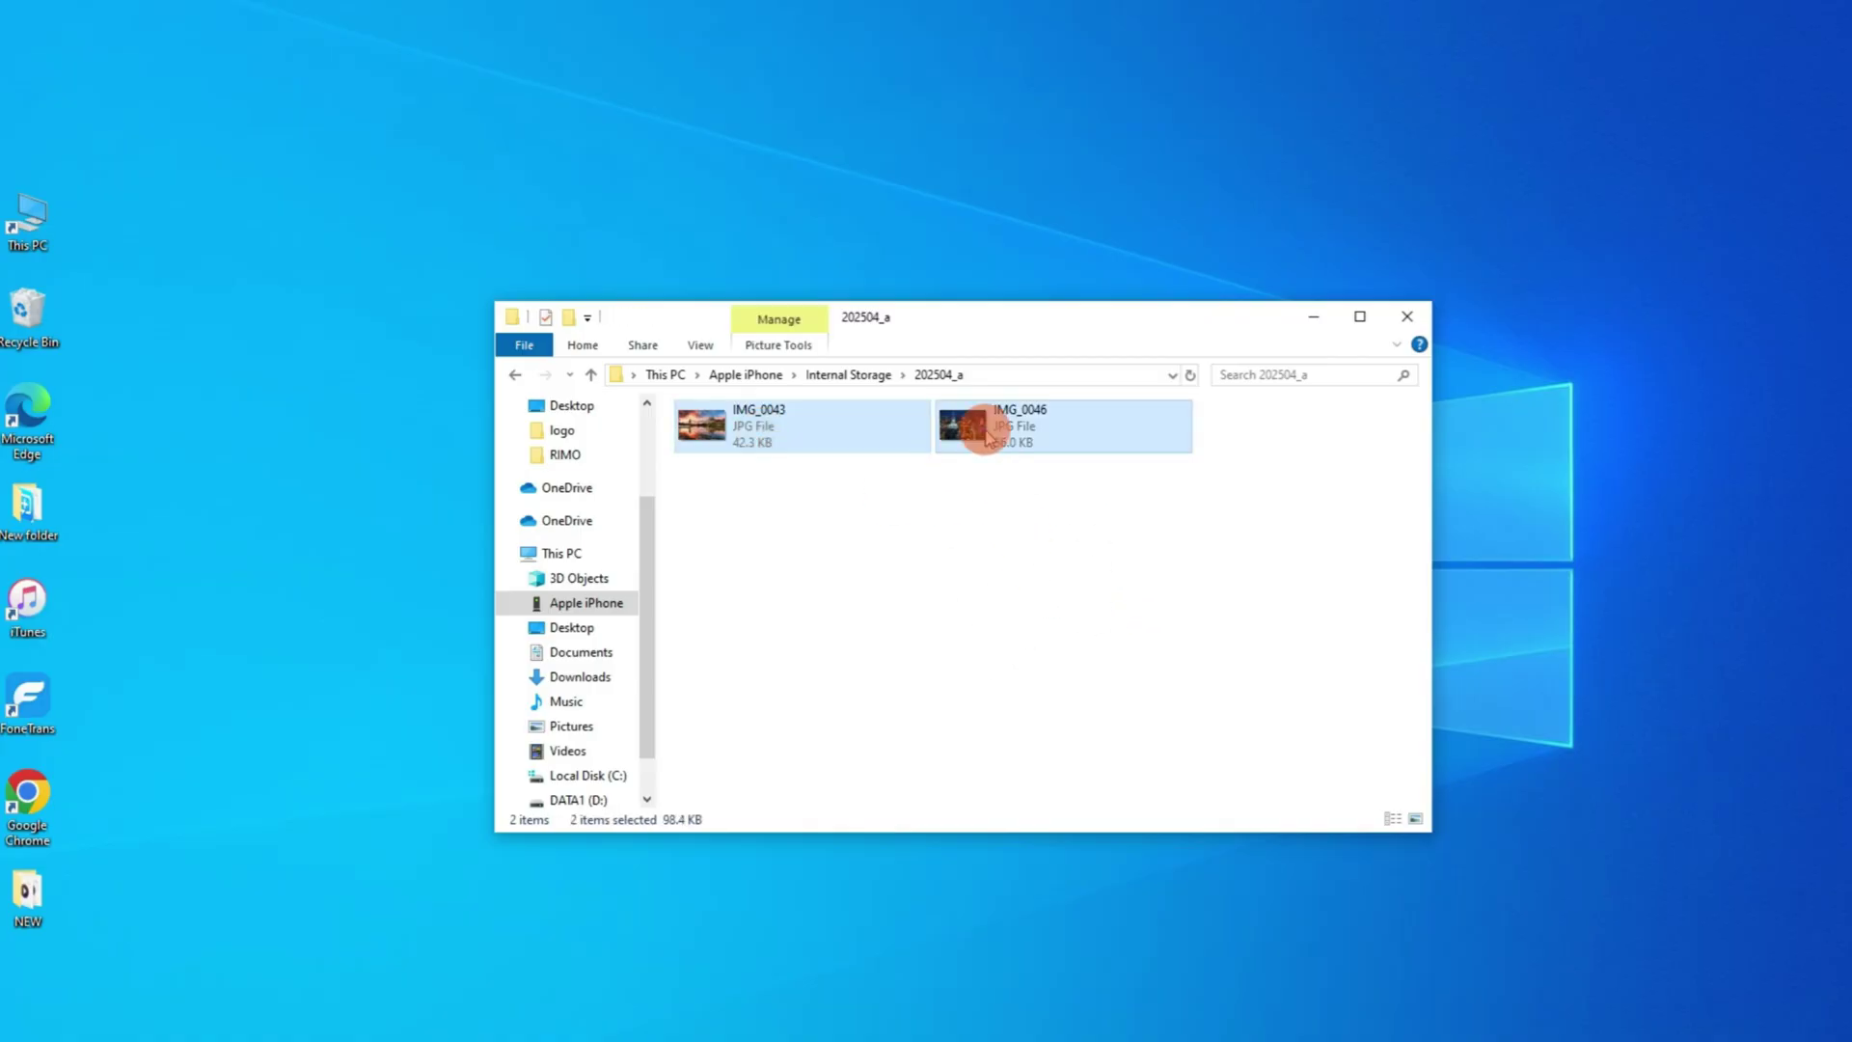
{"action": "right_click", "coordinate": [986, 434]}
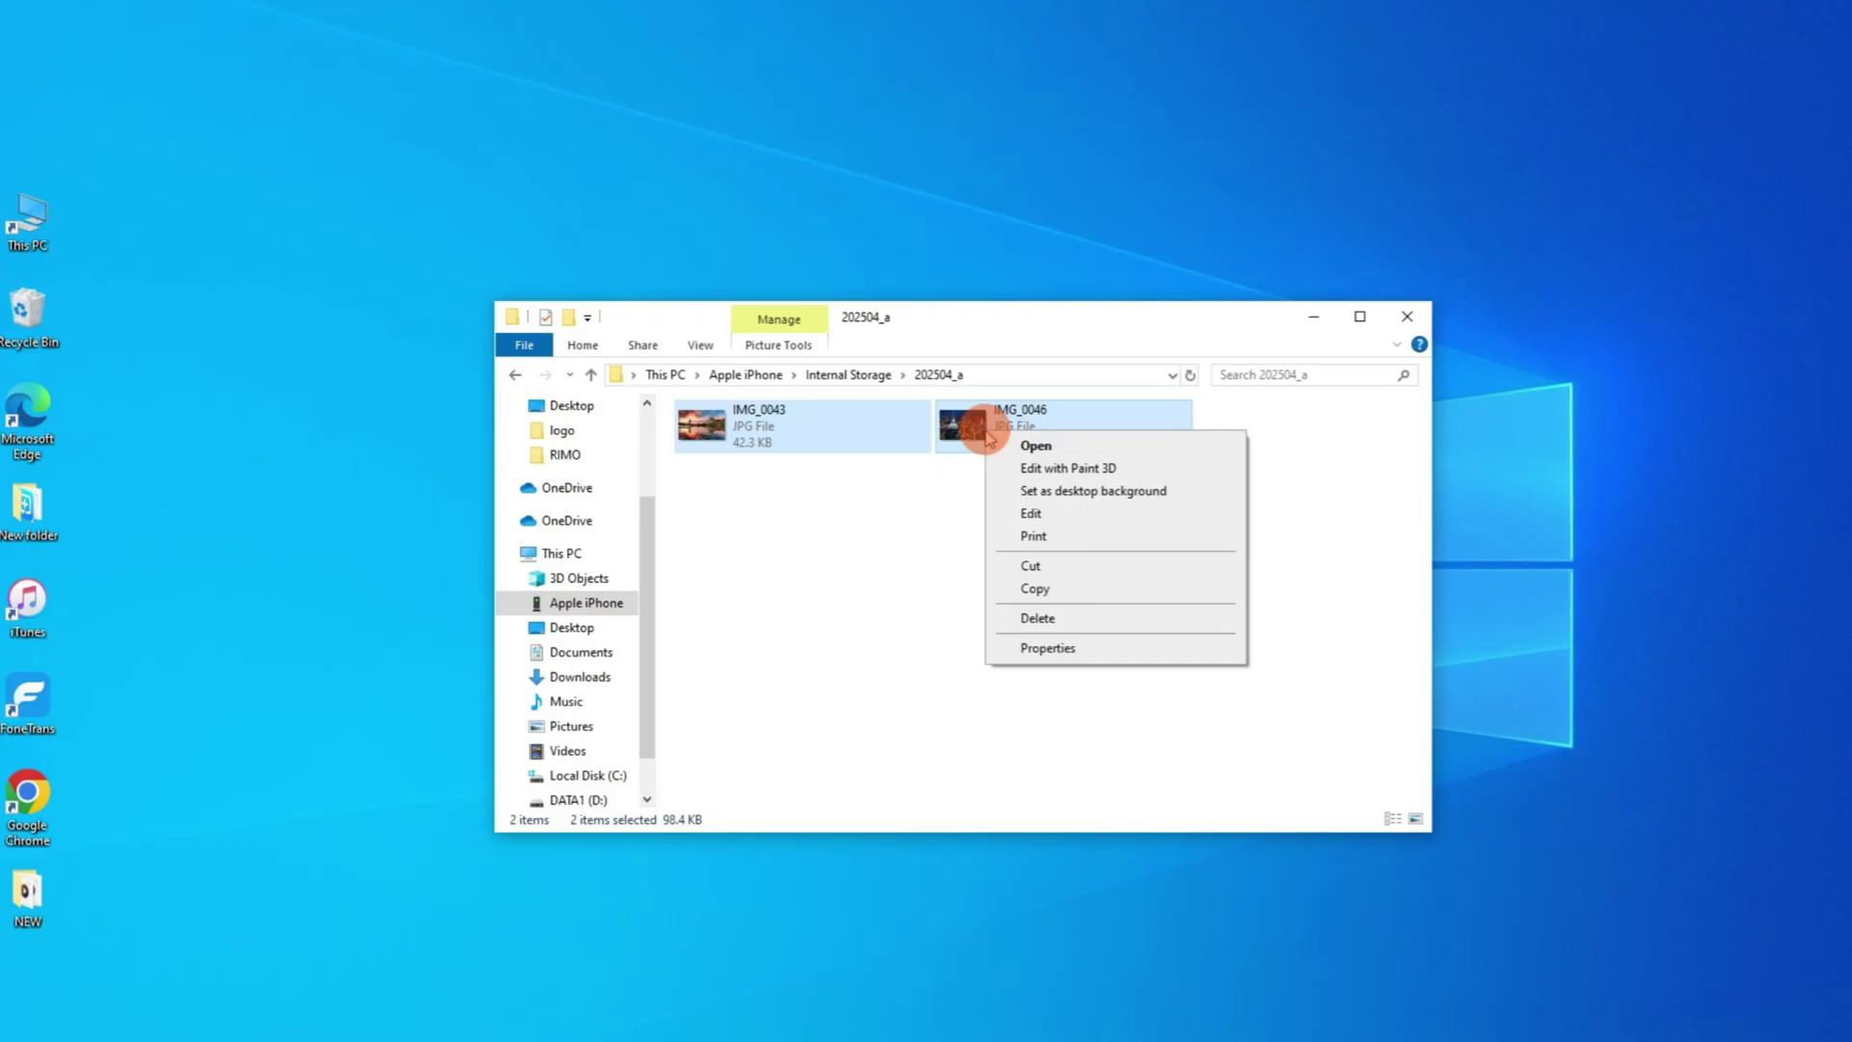
{"action": "left_click", "coordinate": [1035, 589]}
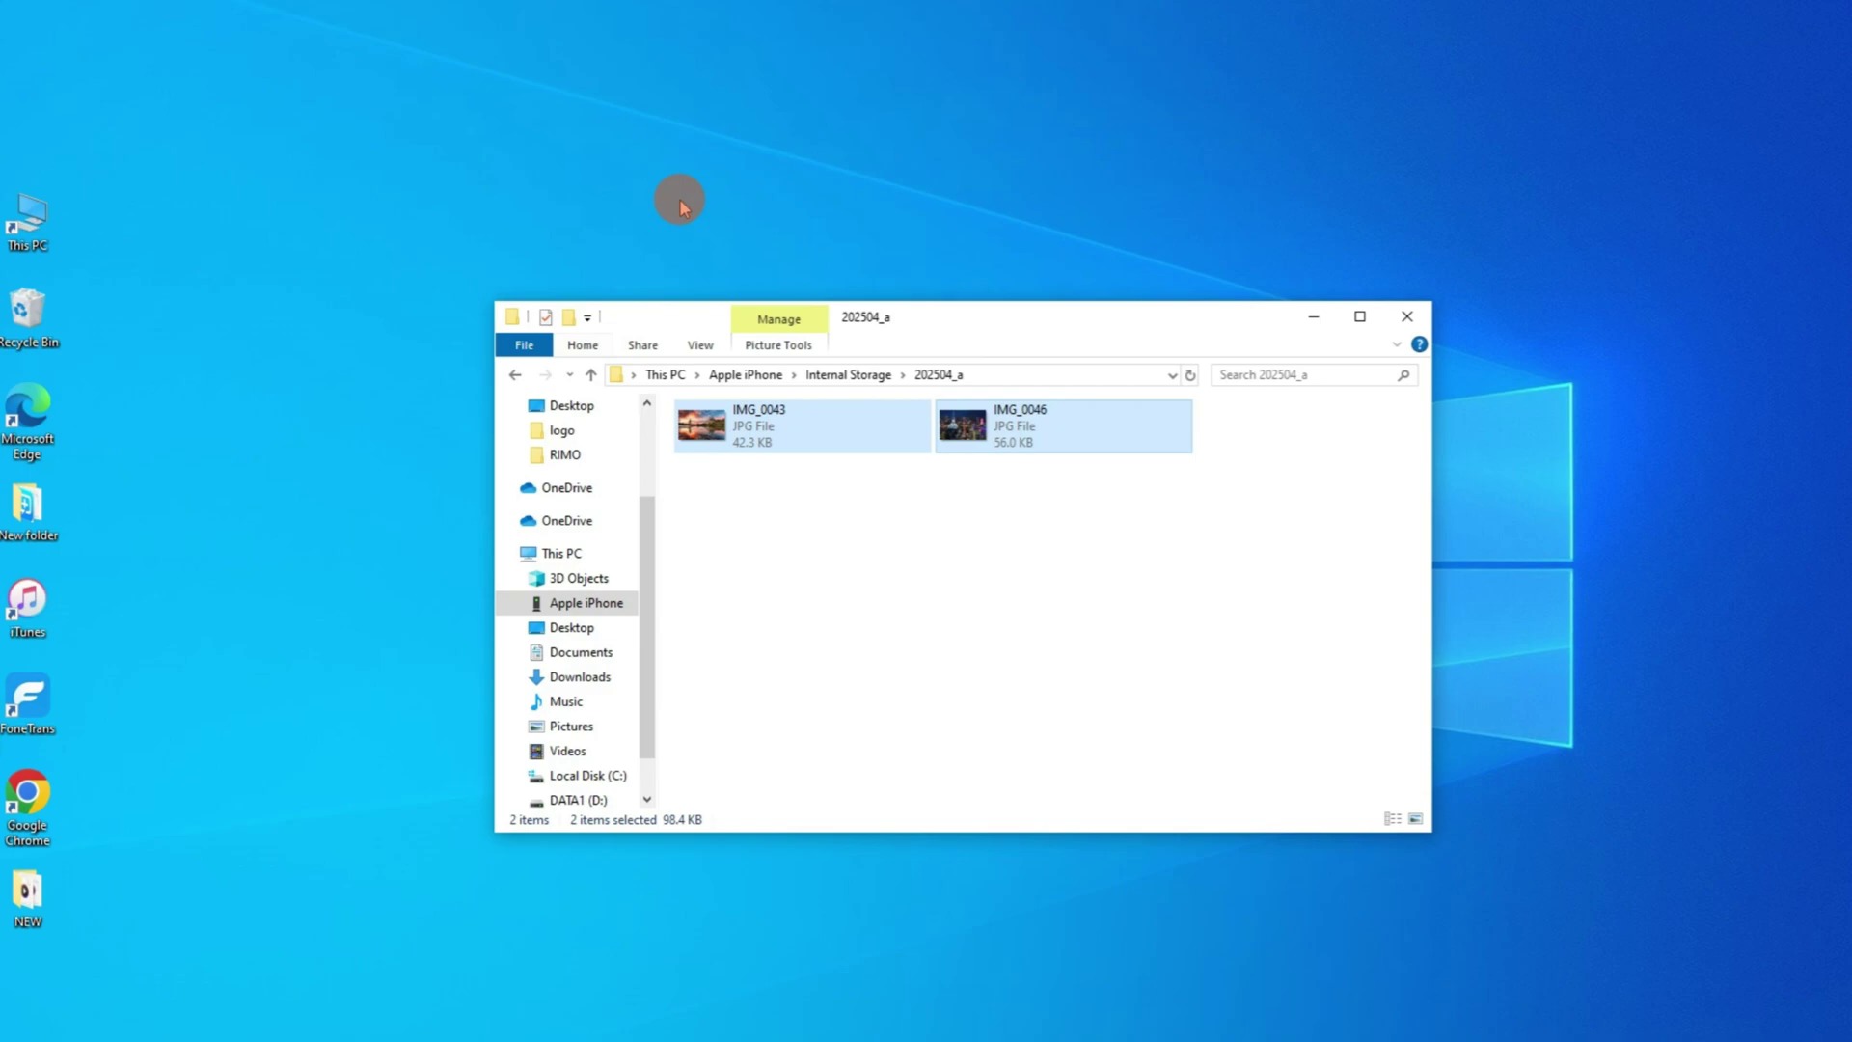
{"action": "right_click", "coordinate": [929, 88]}
{"action": "left_click", "coordinate": [1023, 171]}
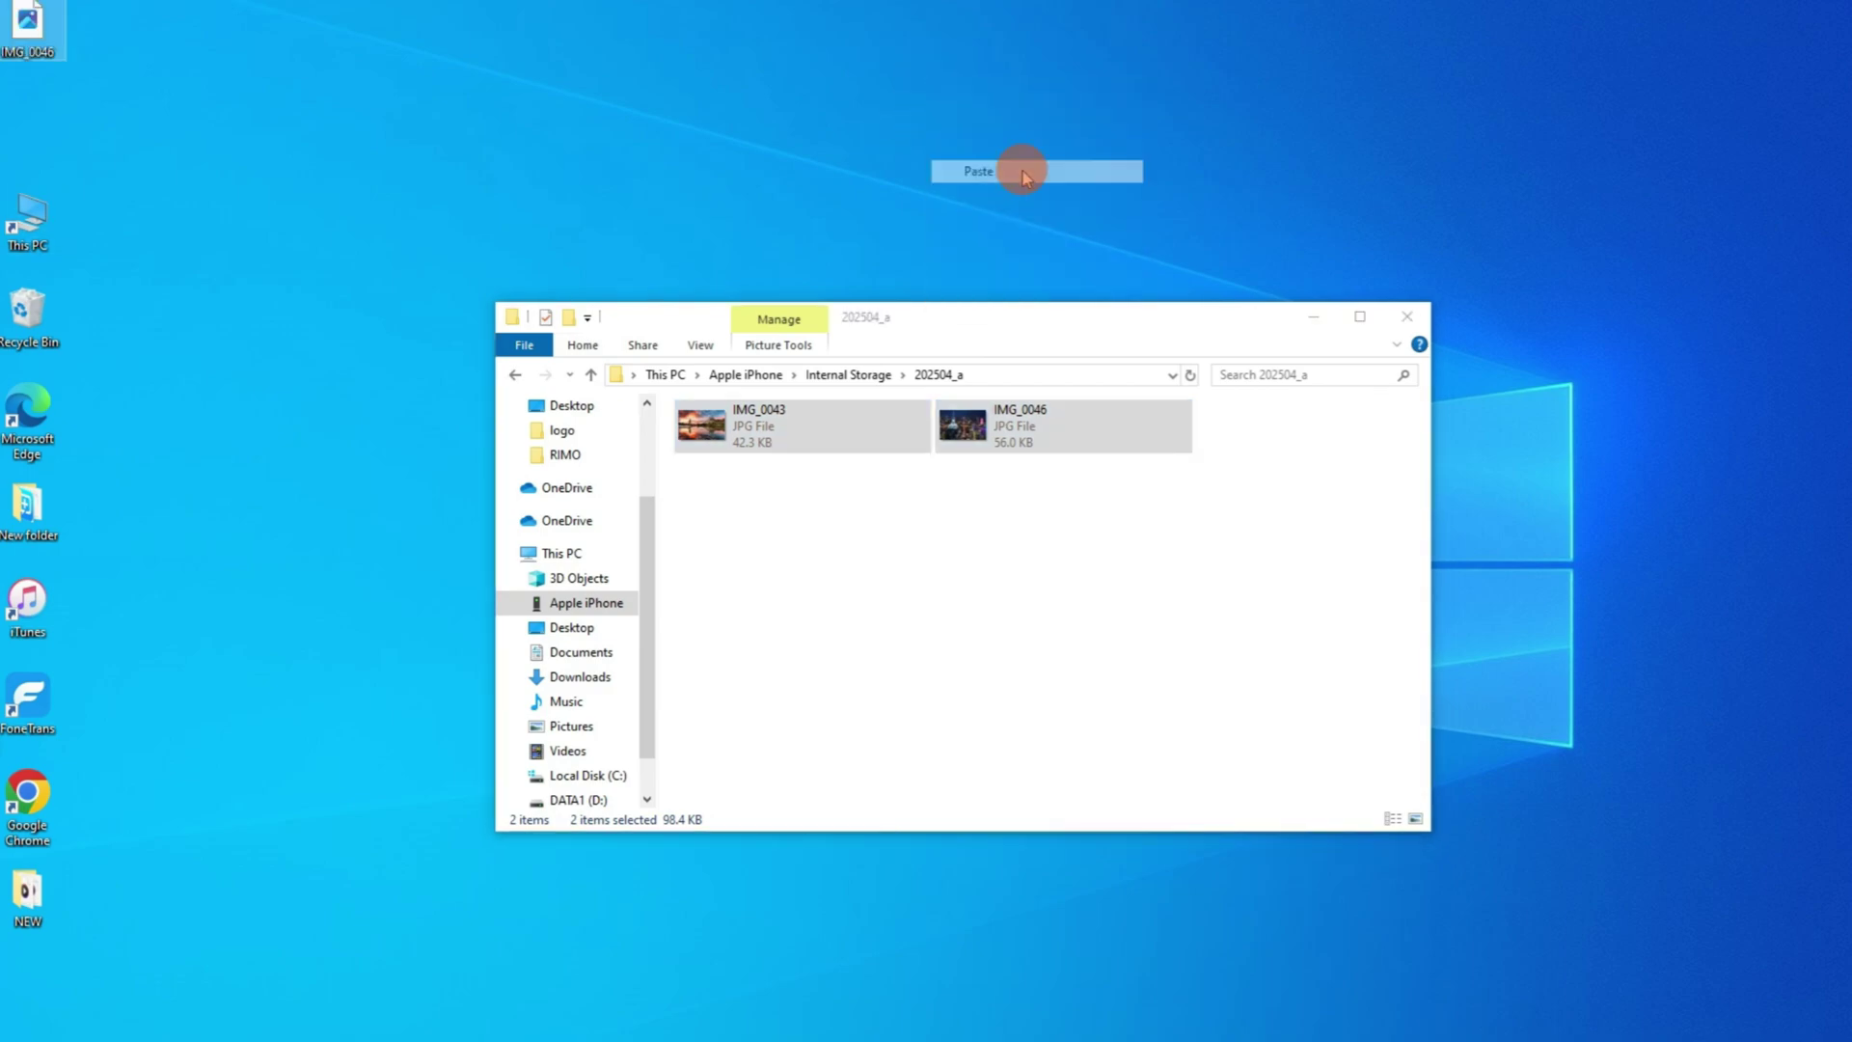
{"action": "left_click", "coordinate": [1023, 174]}
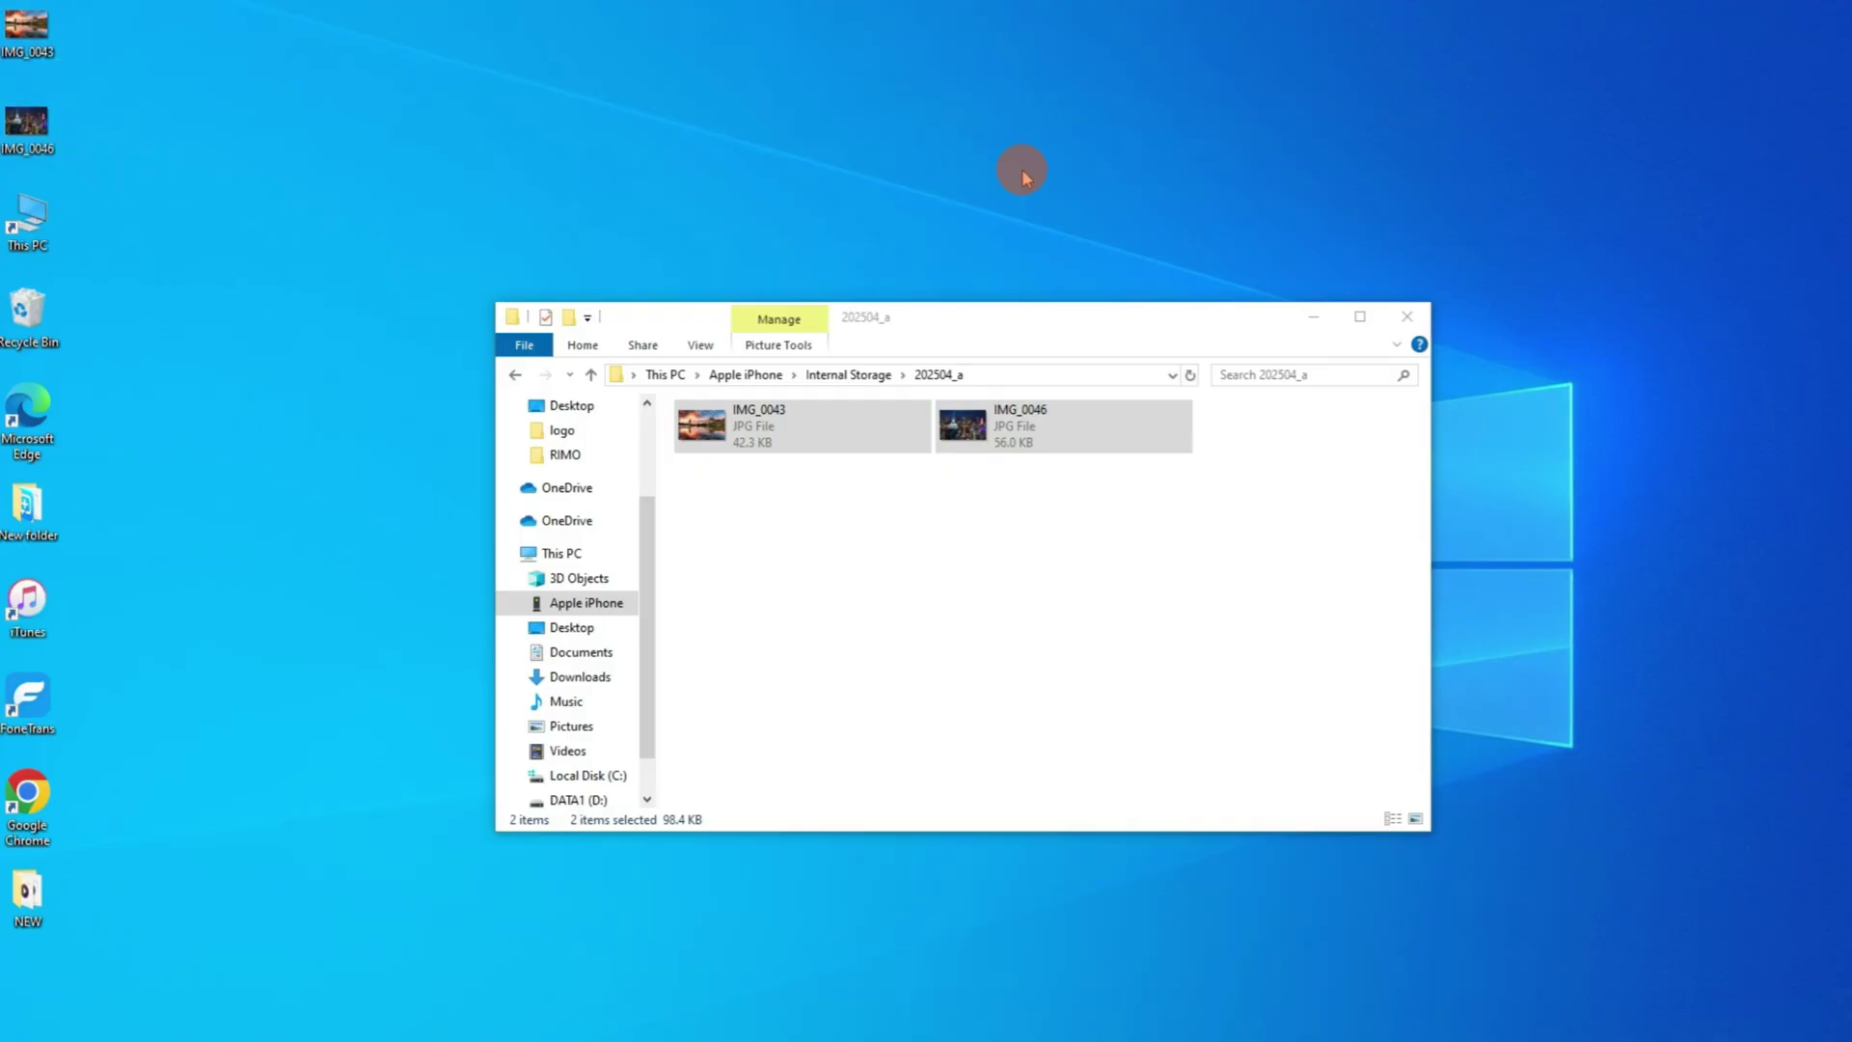
Move the NEW folder beside the Explorer window and reselect both photos
{"action": "left_click", "coordinate": [32, 895]}
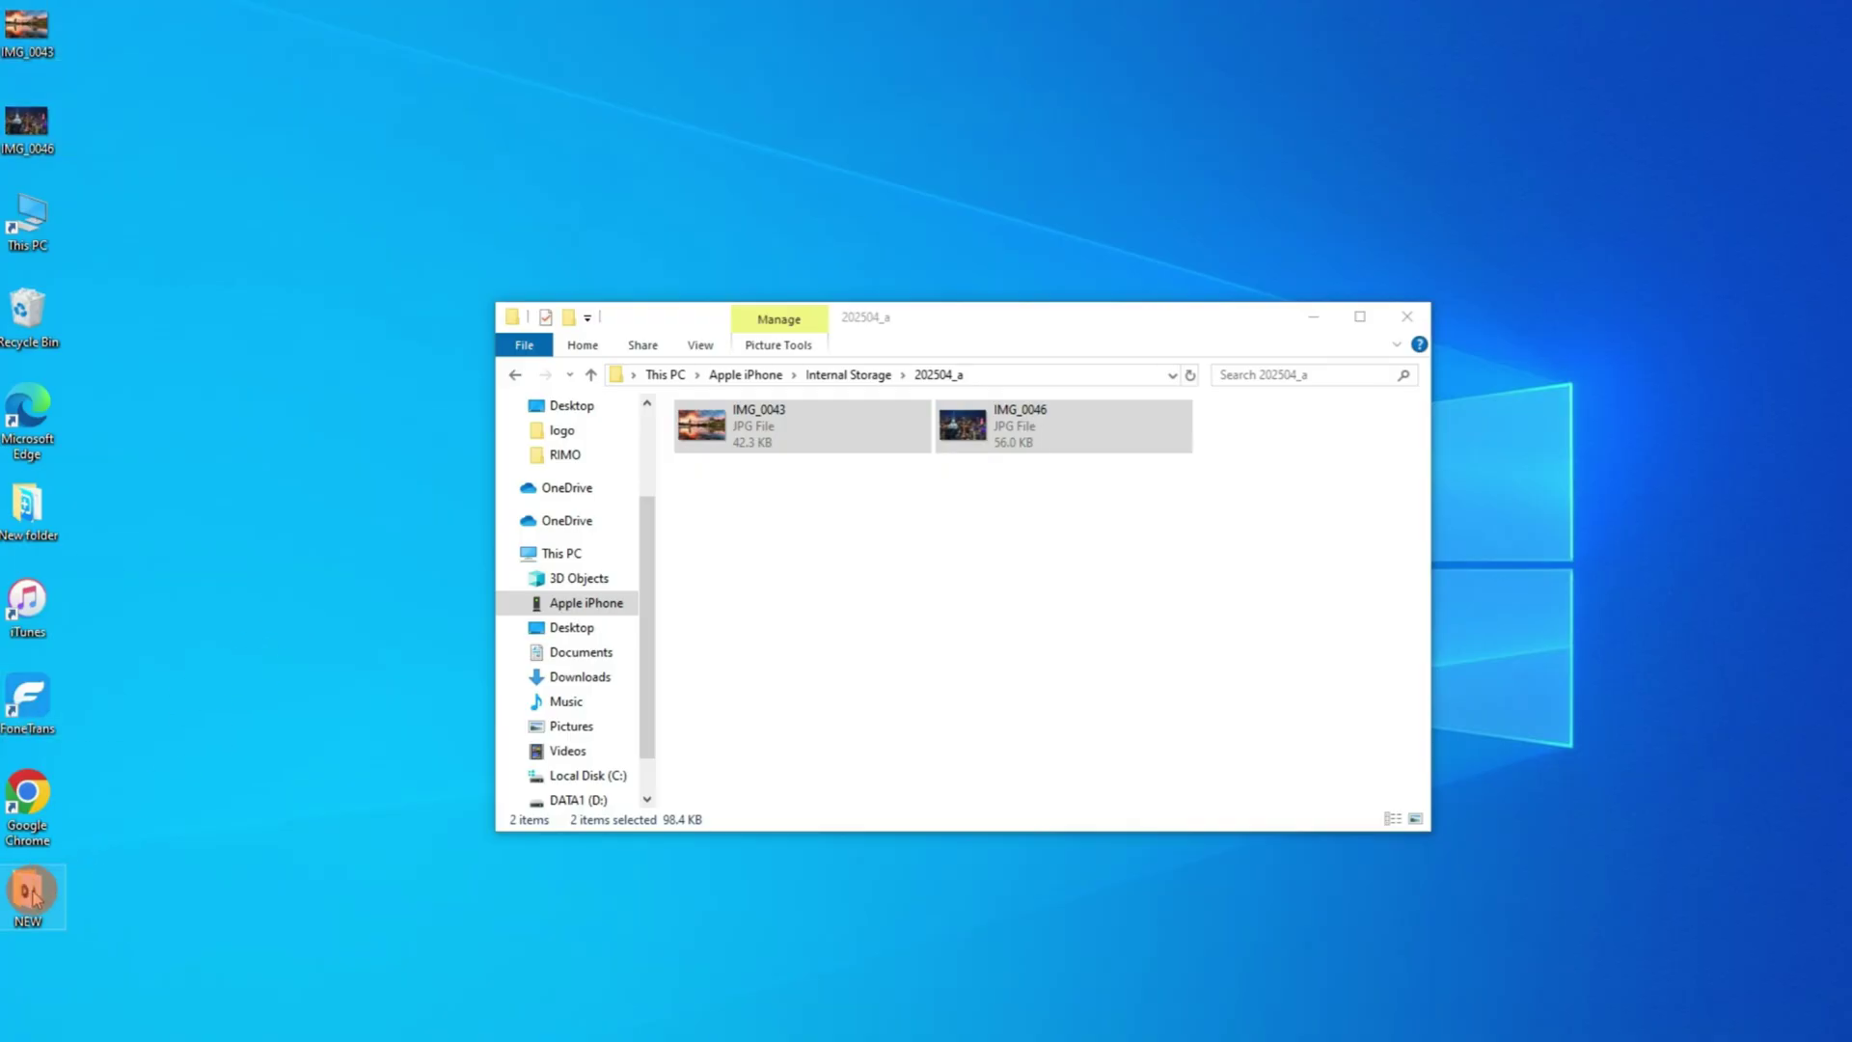
{"action": "left_click_drag", "start_coordinate": [32, 895], "coordinate": [337, 410]}
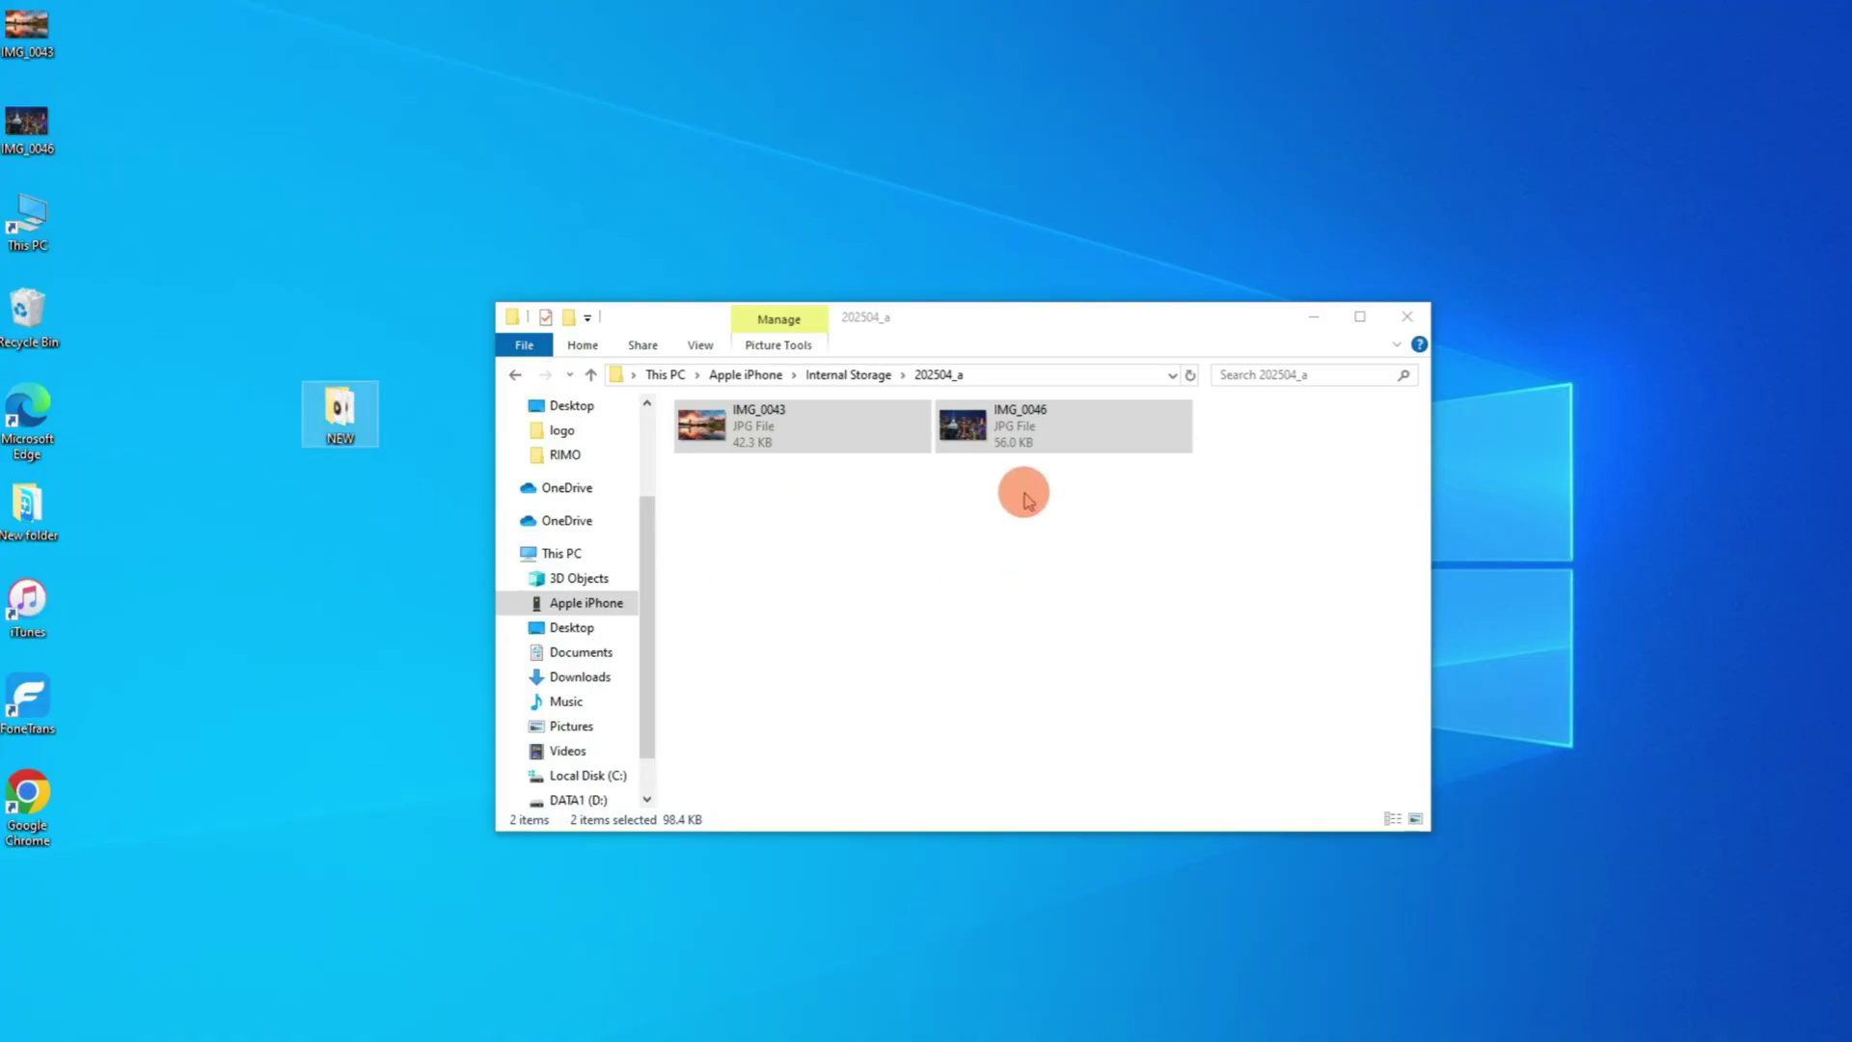
{"action": "left_click", "coordinate": [1047, 521]}
{"action": "mouse_move", "coordinate": [1068, 547]}
{"action": "left_mouse_down"}
{"action": "mouse_move", "coordinate": [793, 431]}
{"action": "mouse_move", "coordinate": [345, 436]}
{"action": "left_mouse_up"}
Open the NEW folder and view IMG_0043, then IMG_0046, in Photos
{"action": "double_click", "coordinate": [340, 410]}
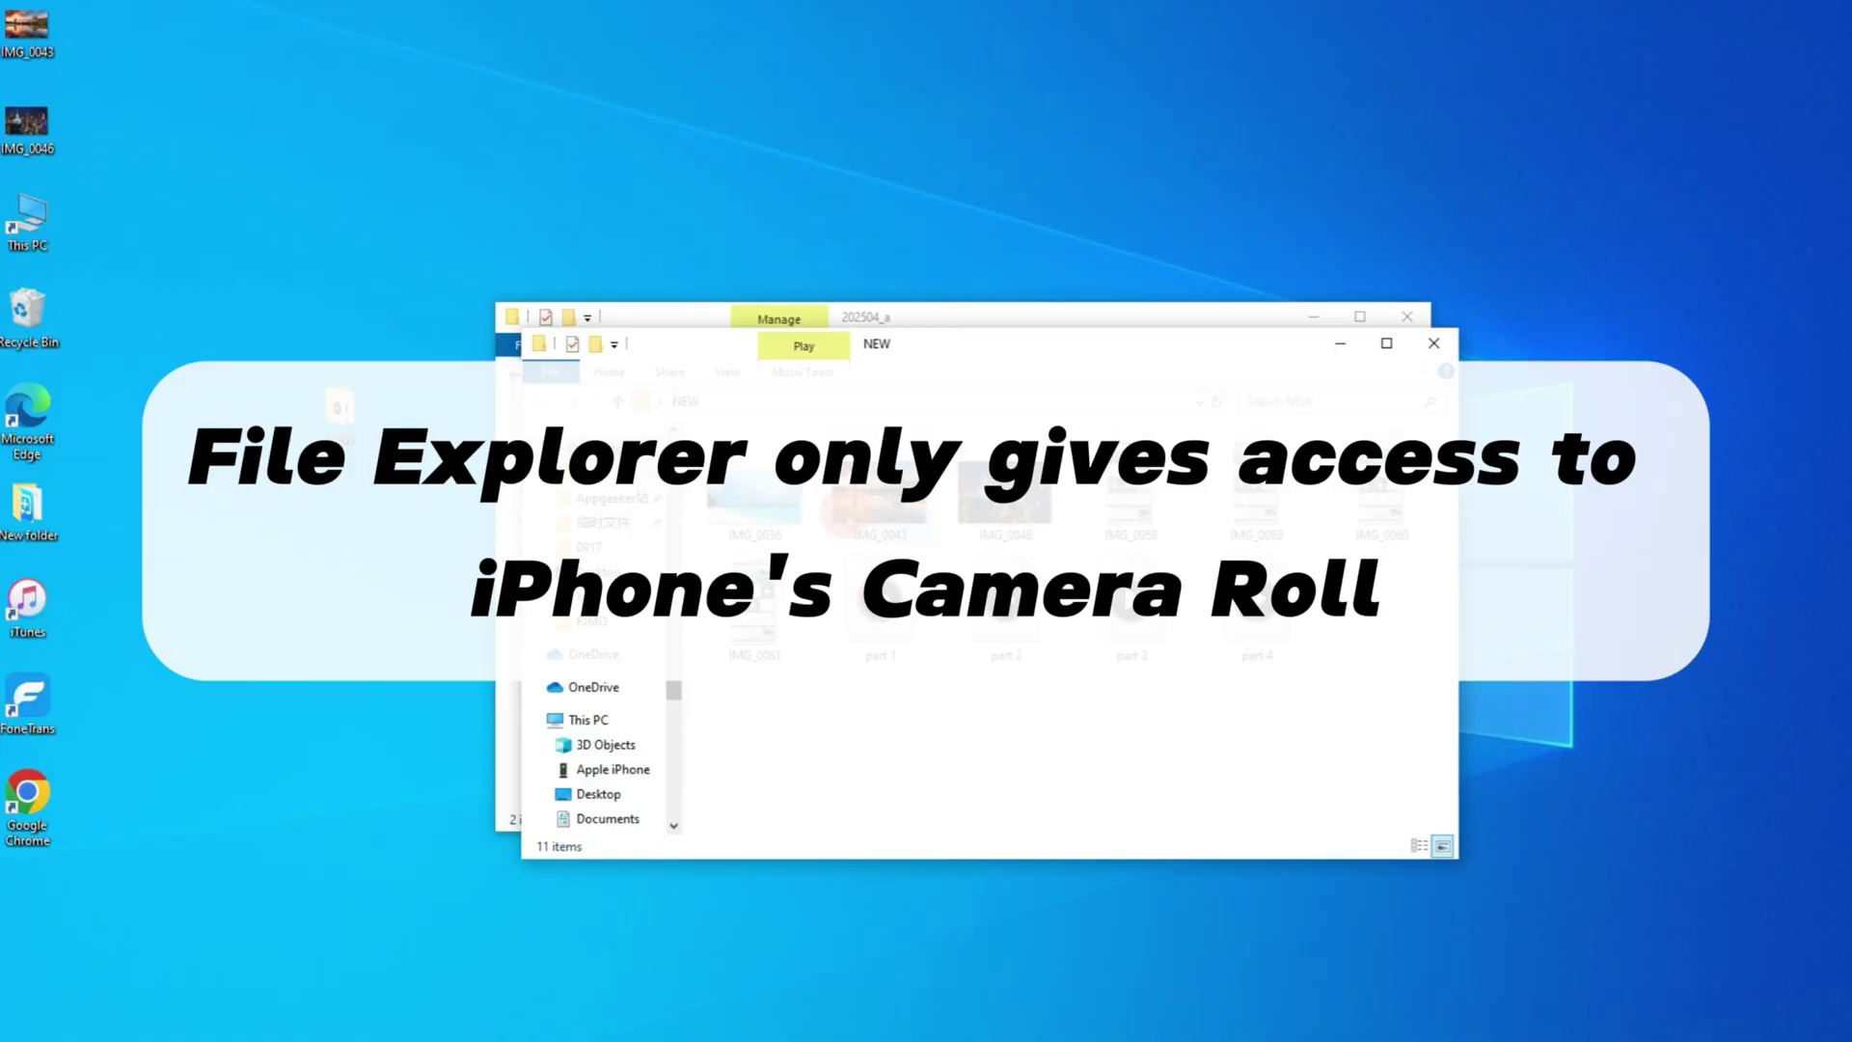
{"action": "double_click", "coordinate": [881, 502]}
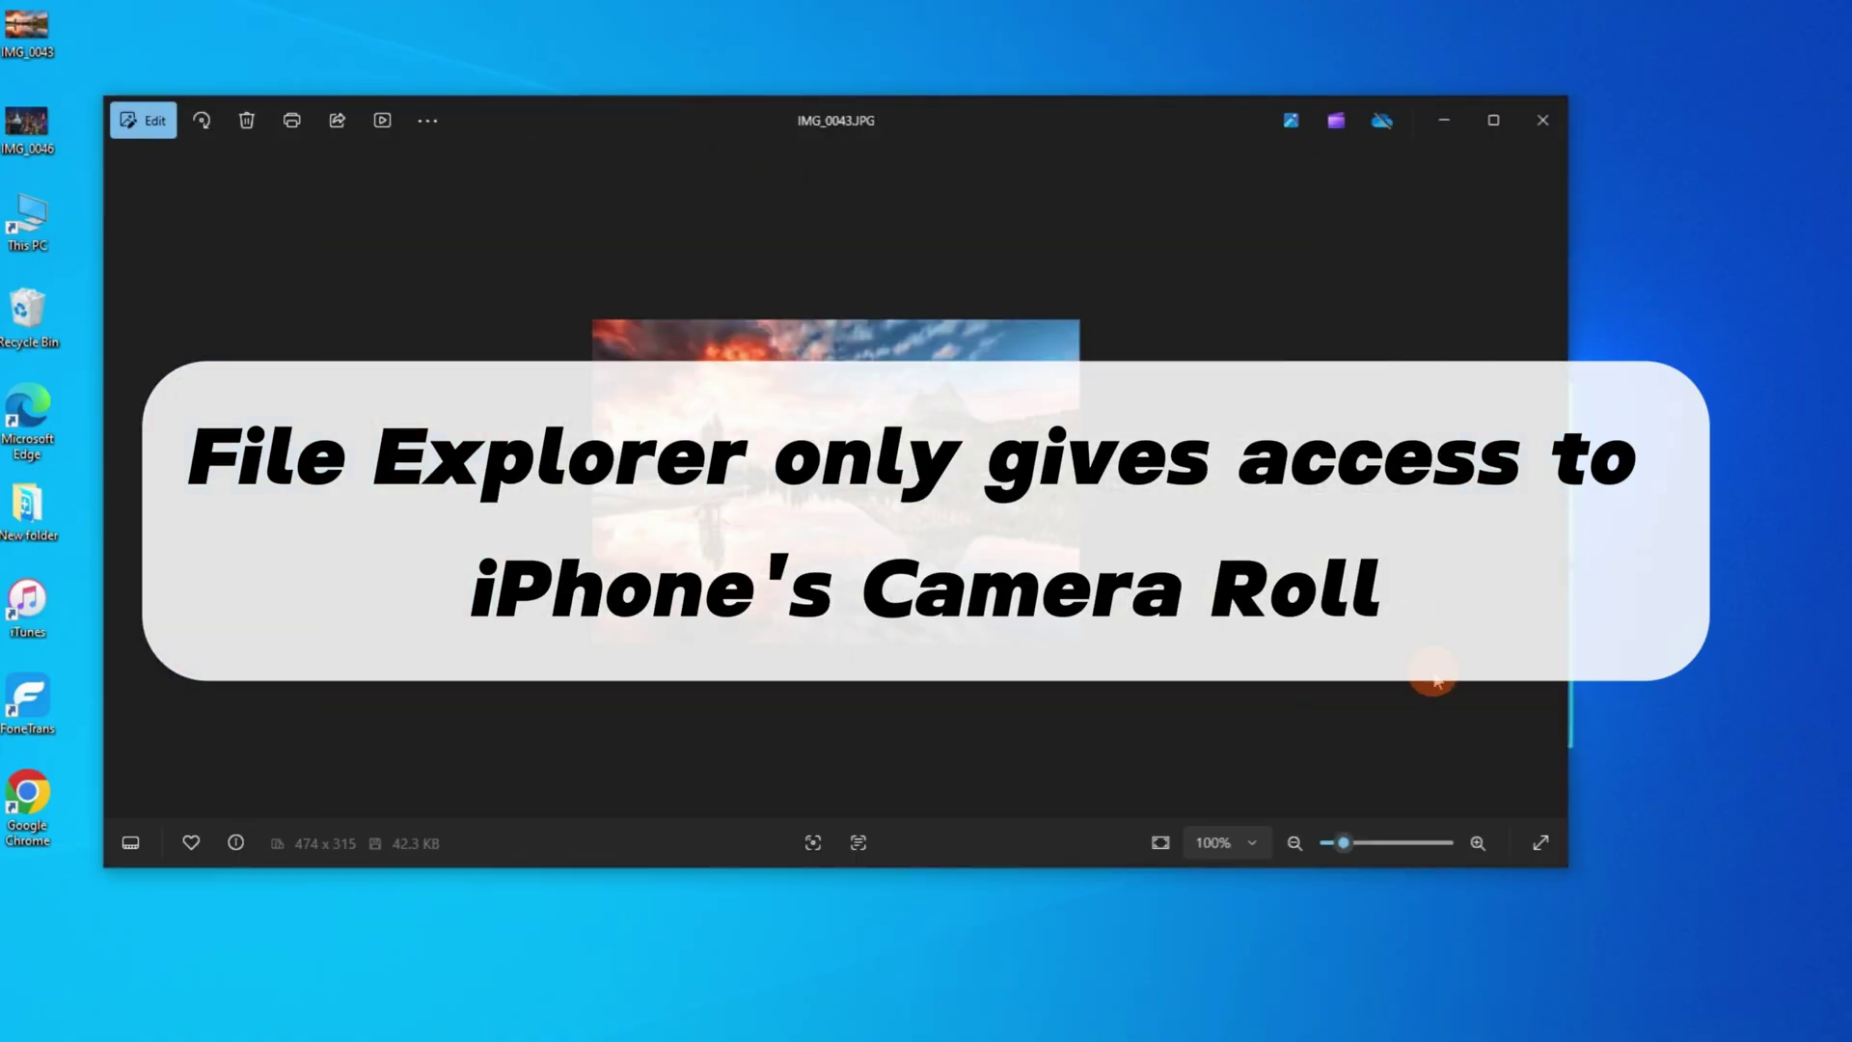
{"action": "left_click", "coordinate": [1551, 487]}
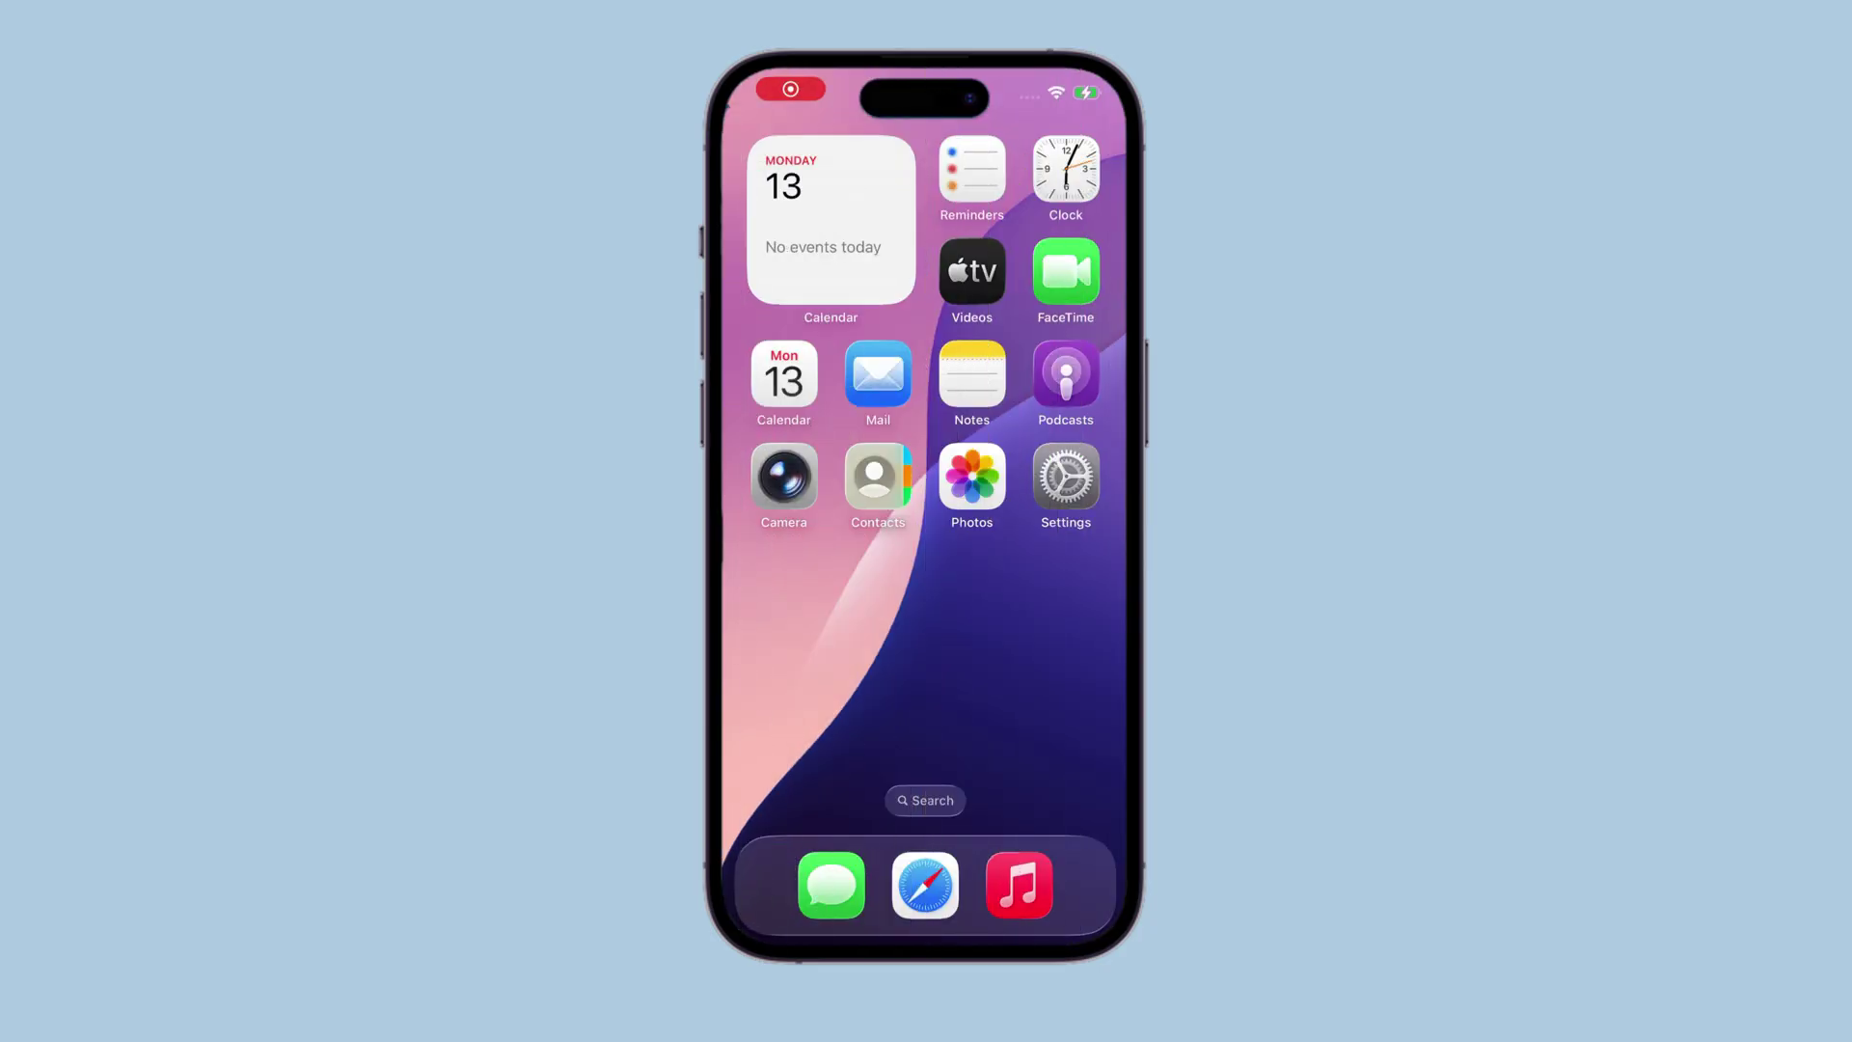
Navigate iPhone Settings to Apple Account > iCloud
{"action": "left_click", "coordinate": [1066, 476]}
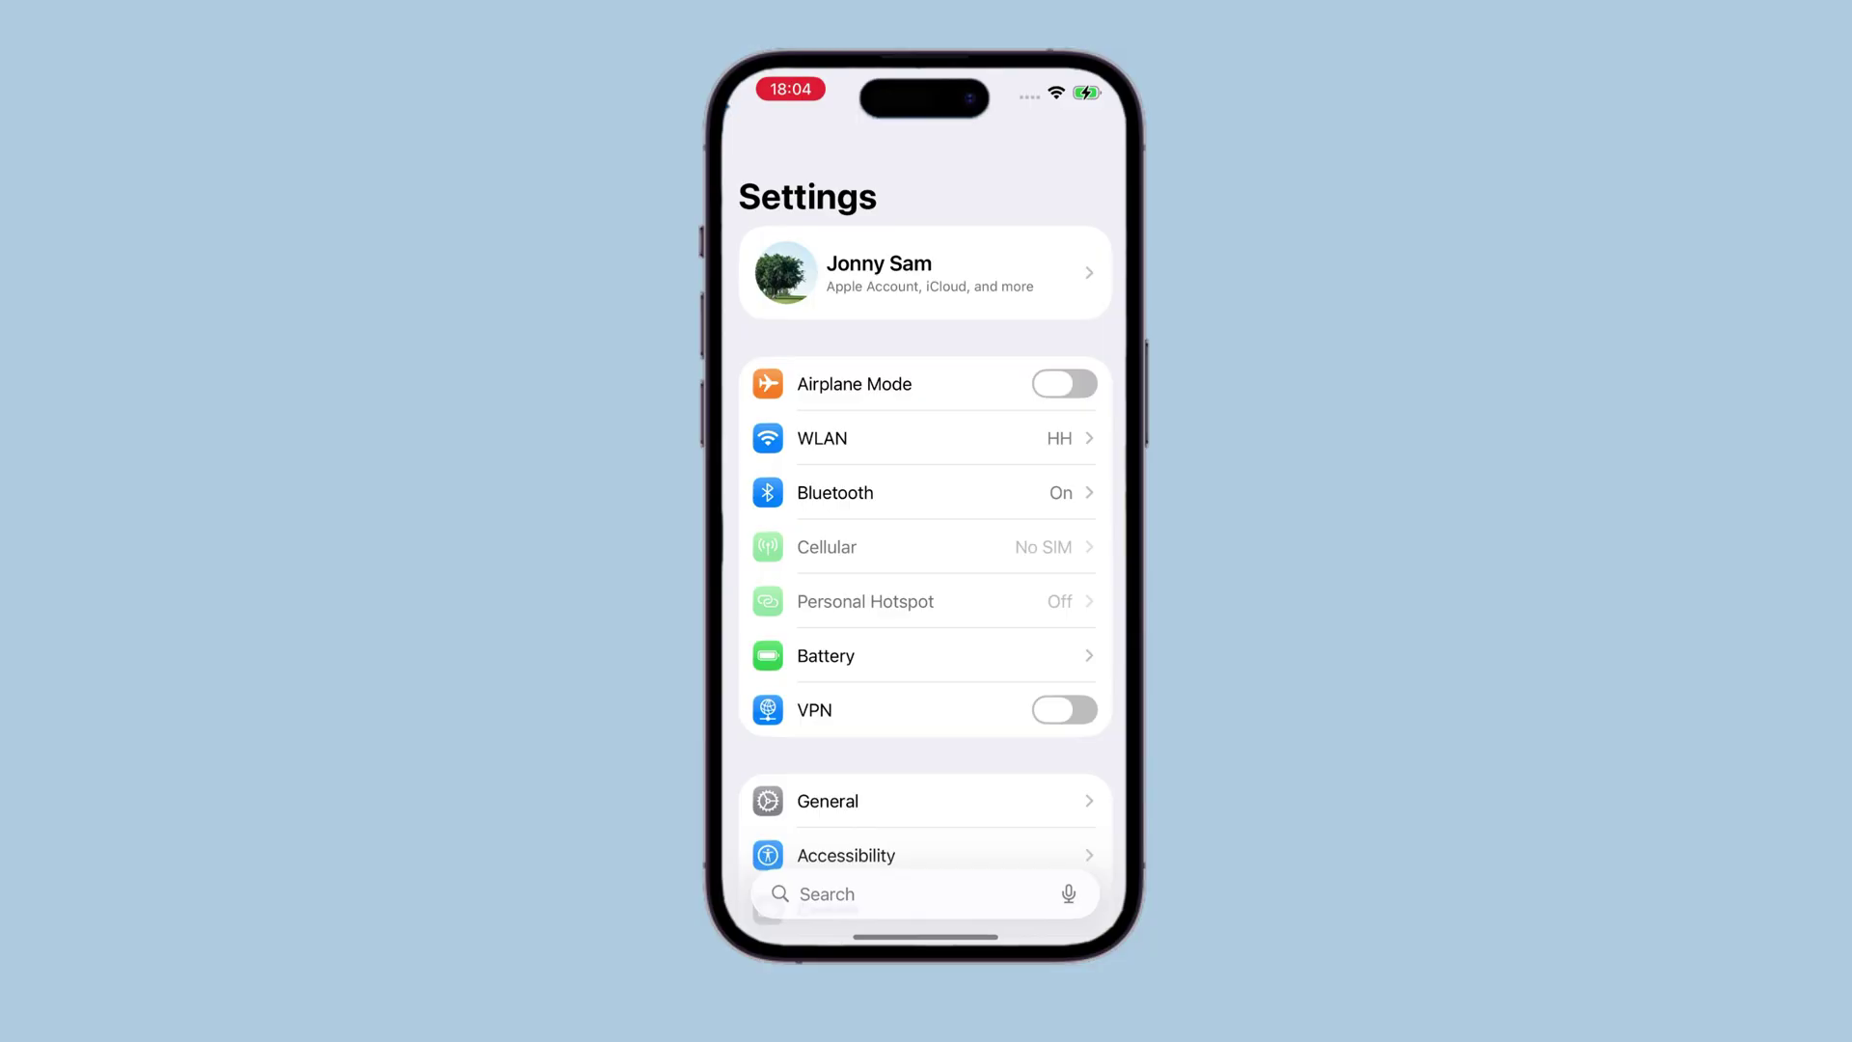
{"action": "left_click", "coordinate": [926, 272]}
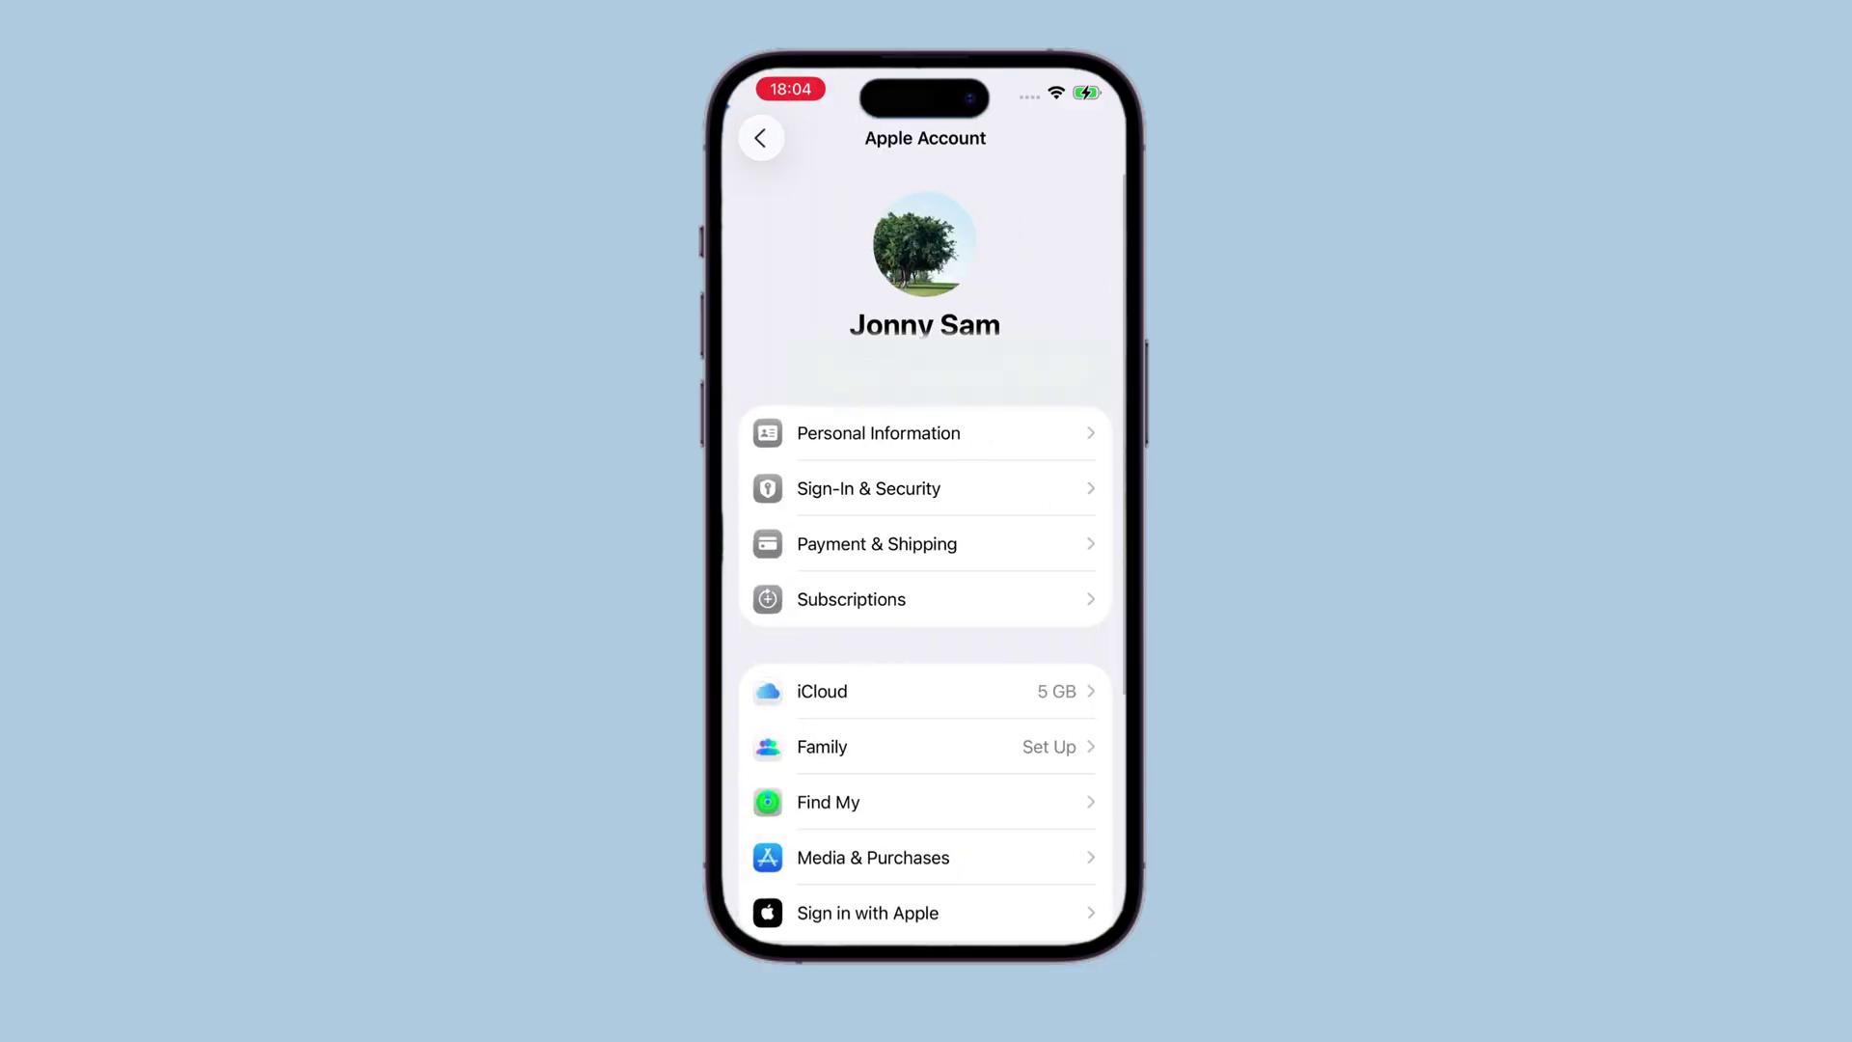
{"action": "left_click", "coordinate": [822, 691]}
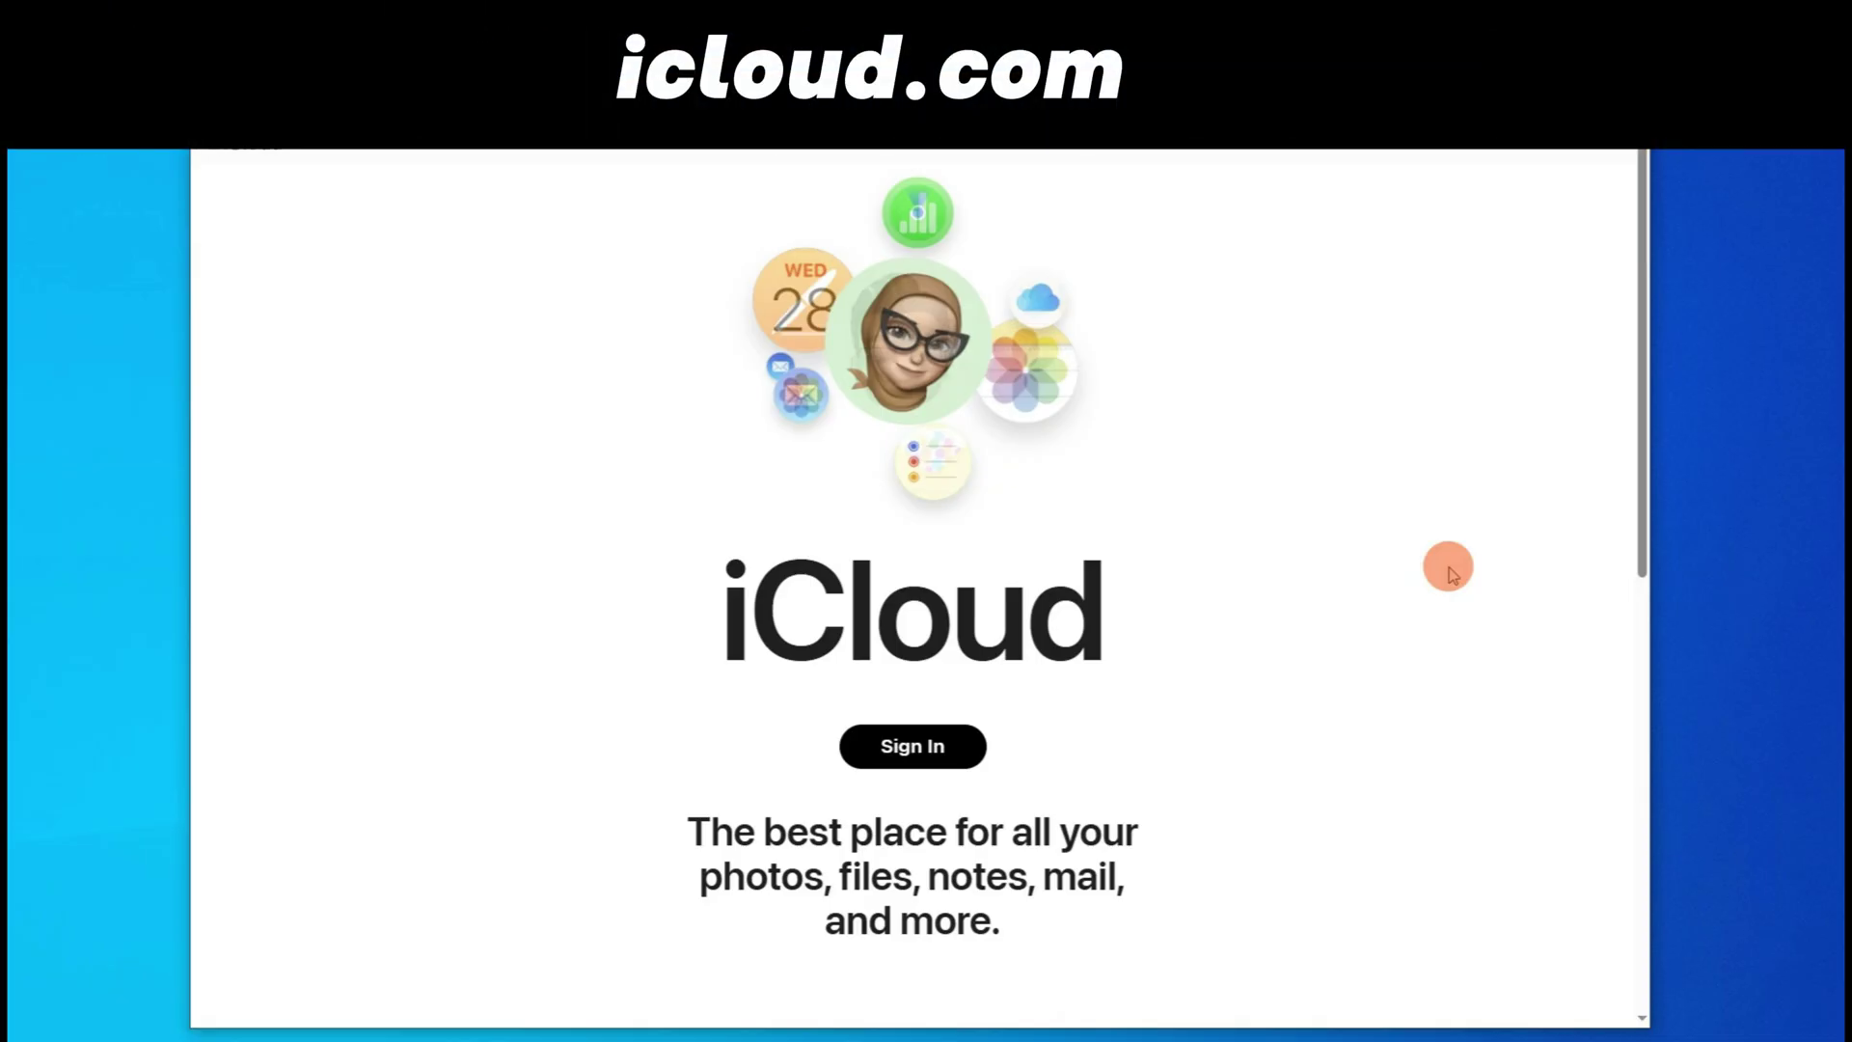
Sign in on icloud.com and open the Photos library
{"action": "left_click", "coordinate": [914, 746]}
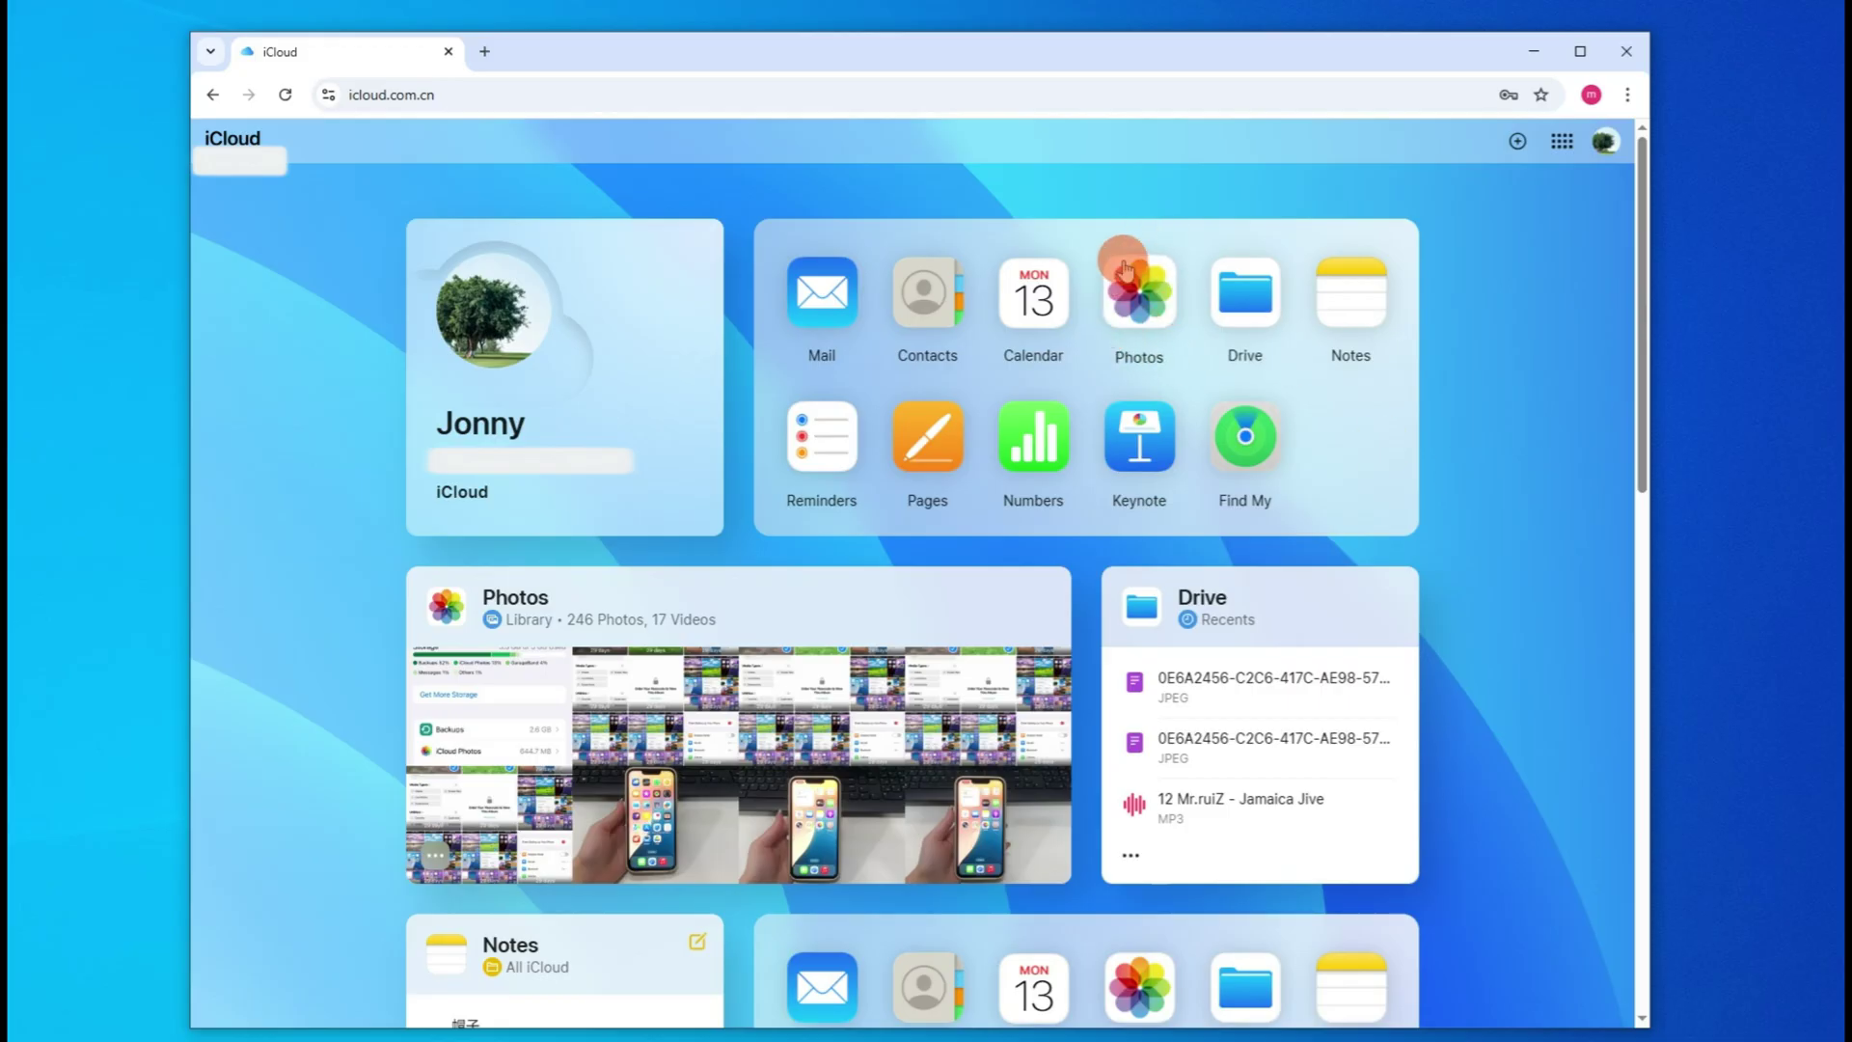
{"action": "left_click", "coordinate": [1140, 292]}
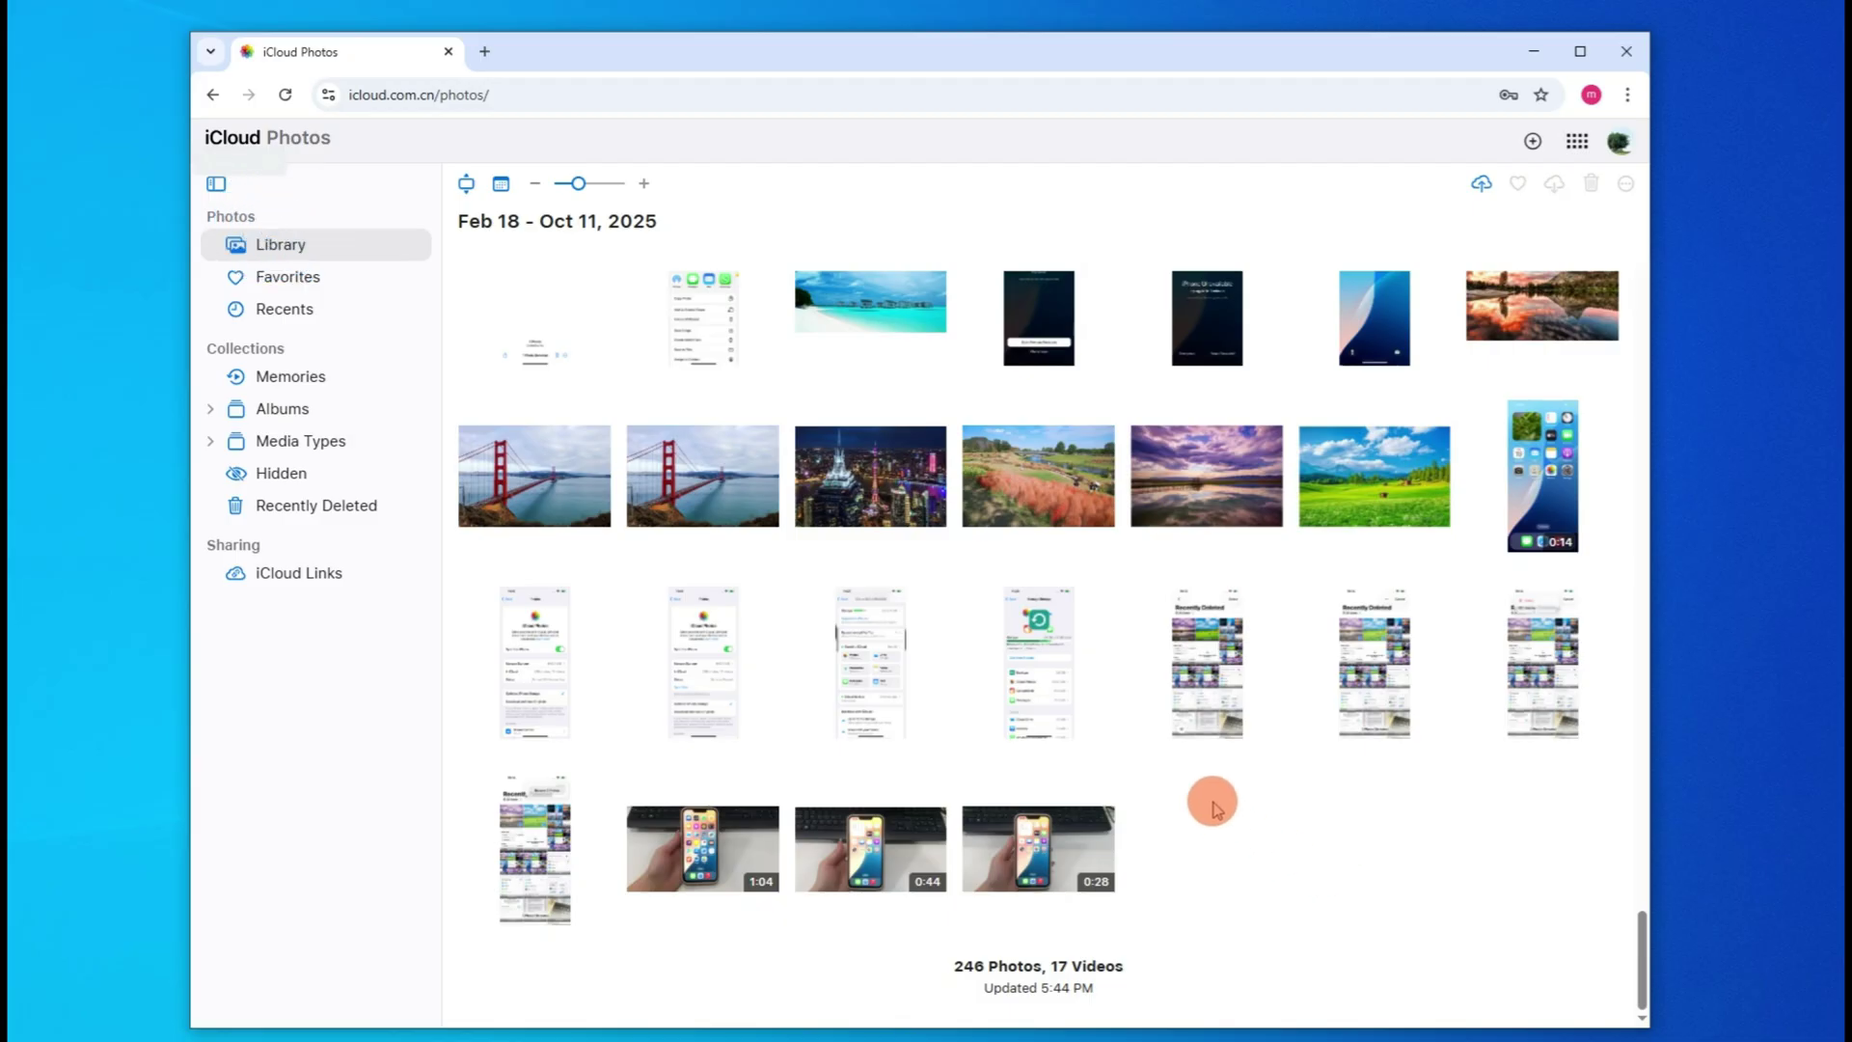
{"action": "mouse_move", "coordinate": [1207, 663]}
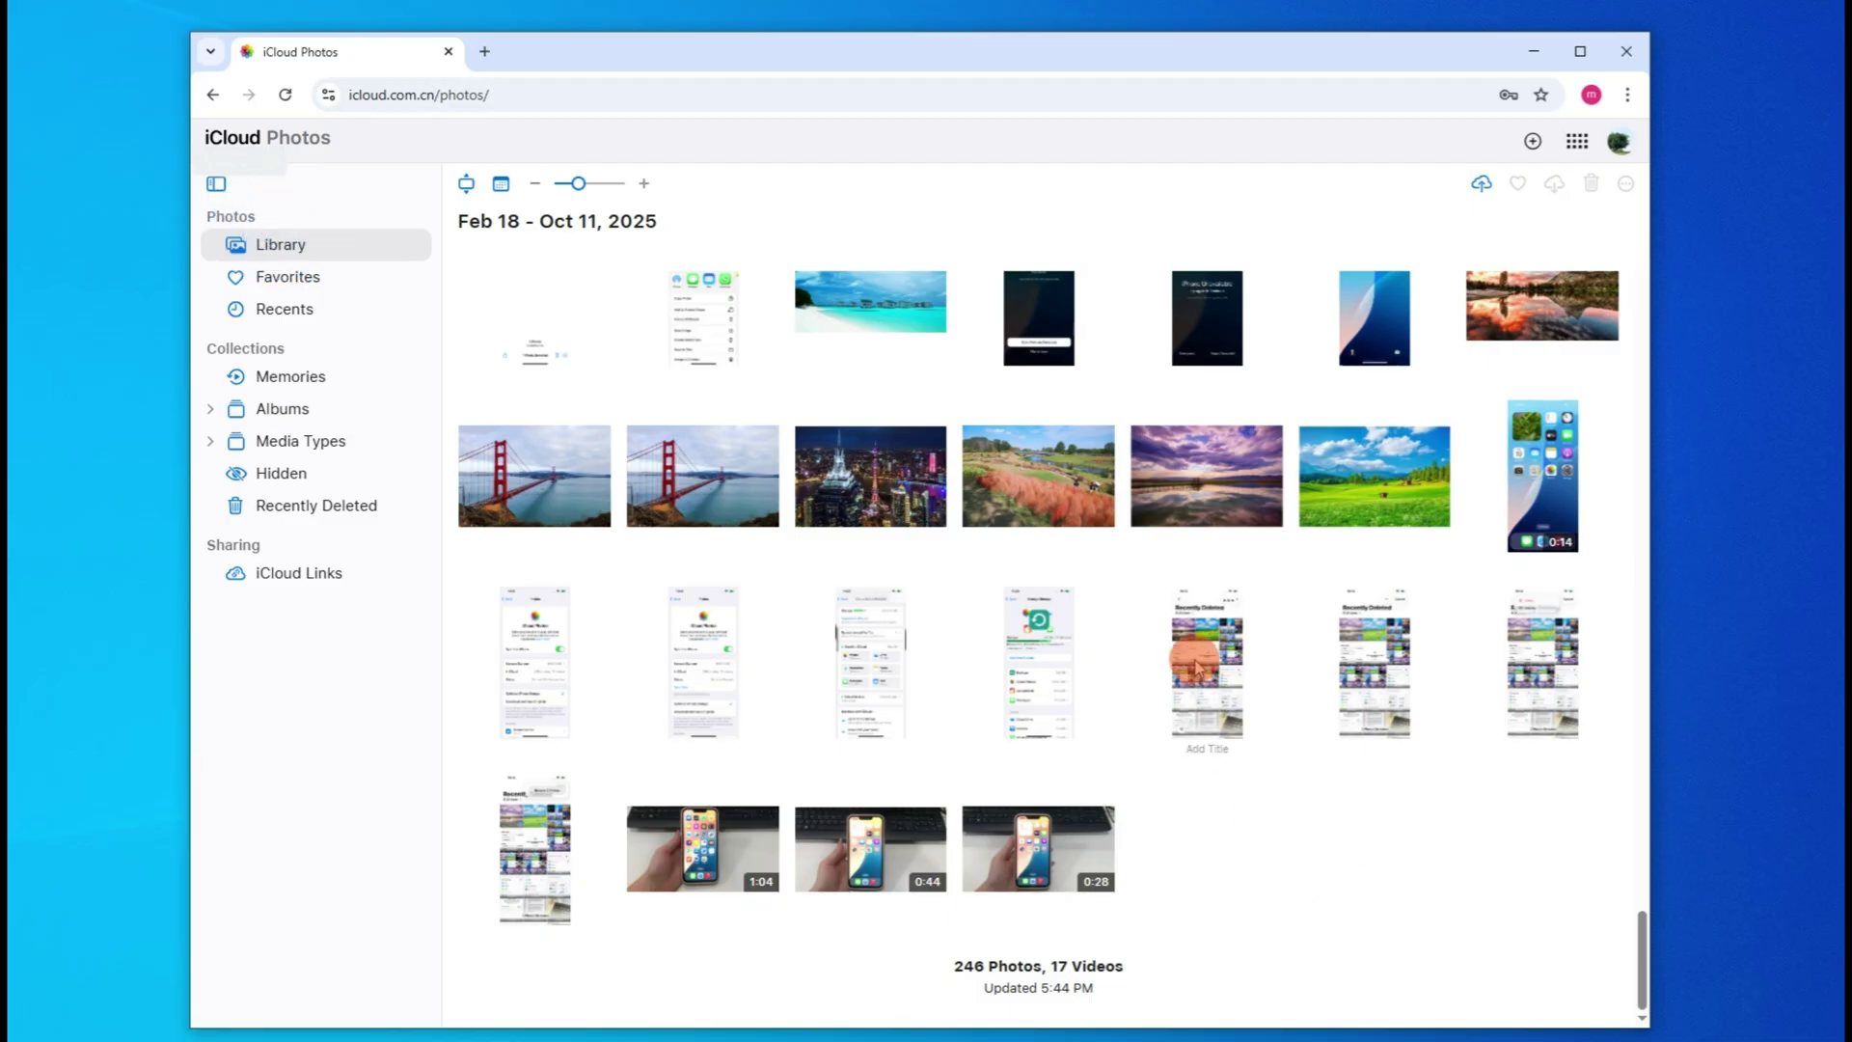
Select the sea, beach and sunset photos in iCloud Photos and download them
{"action": "scroll", "coordinate": [1348, 815], "scroll_direction": "up", "scroll_amount": 4}
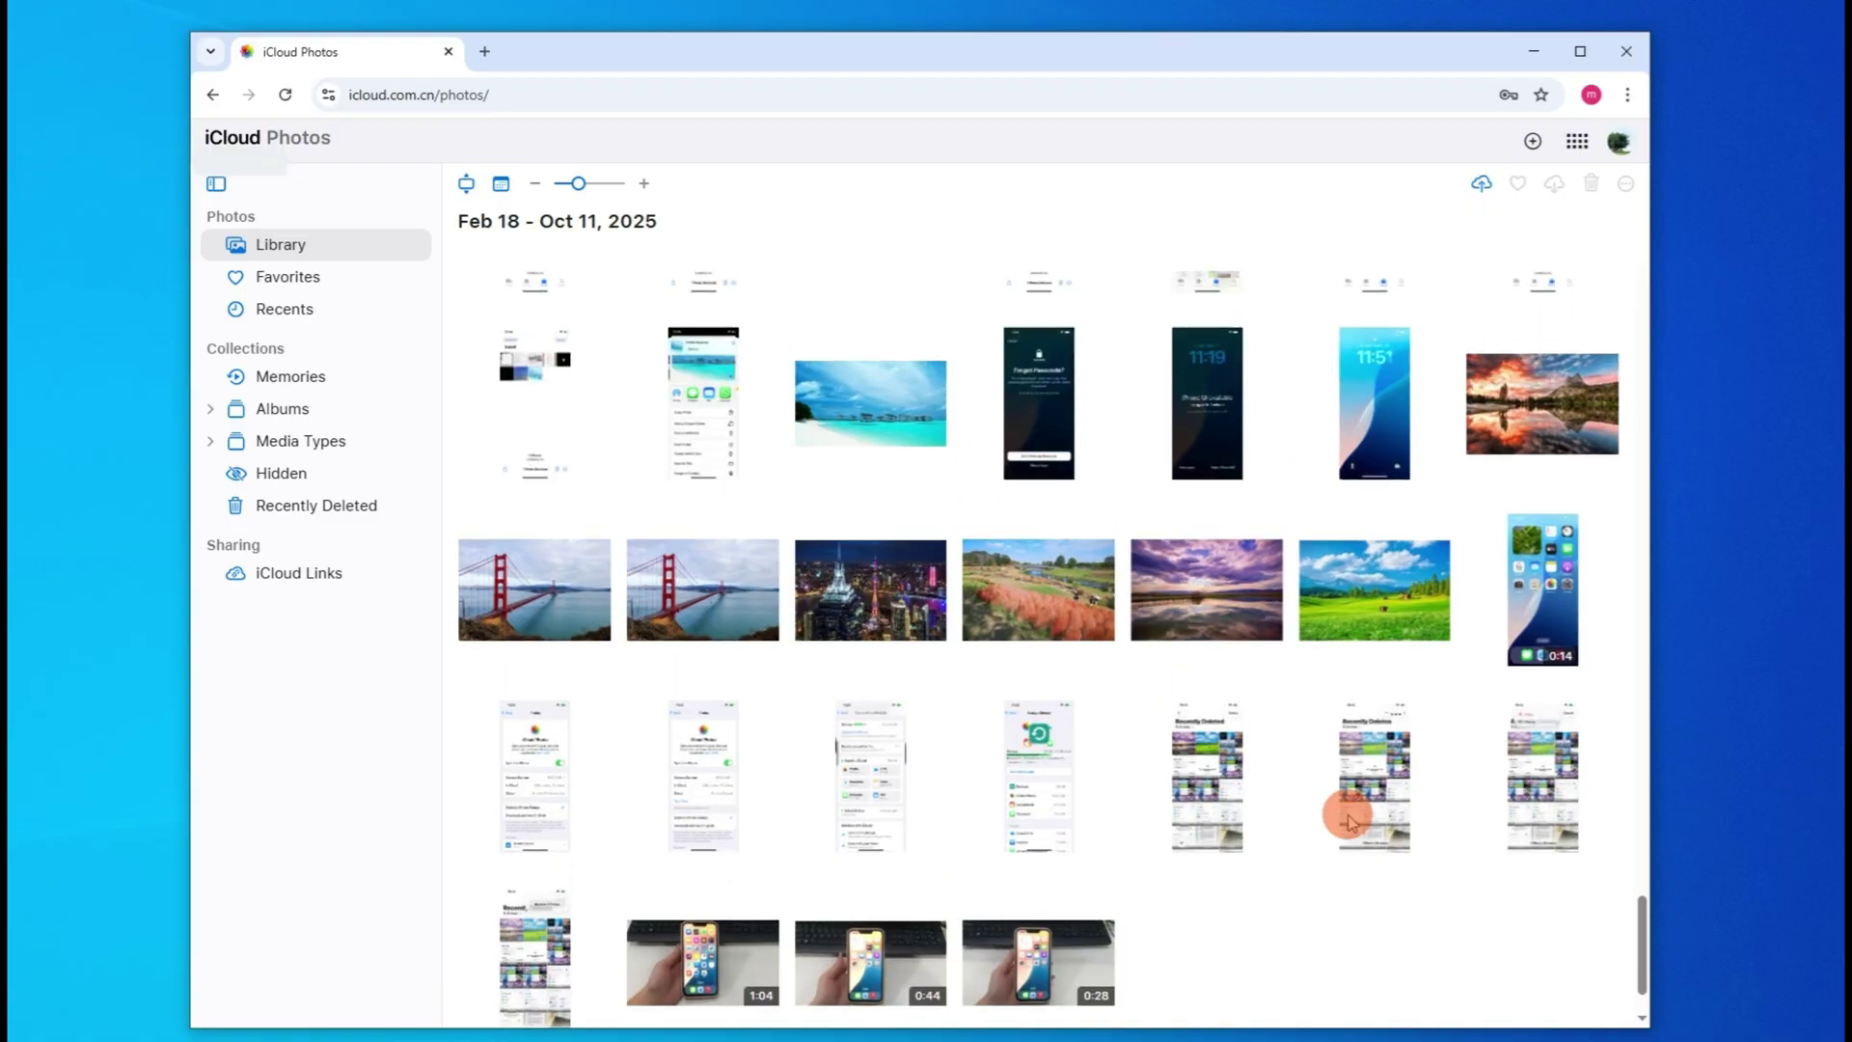
{"action": "scroll", "coordinate": [1347, 815], "scroll_direction": "up", "scroll_amount": 1}
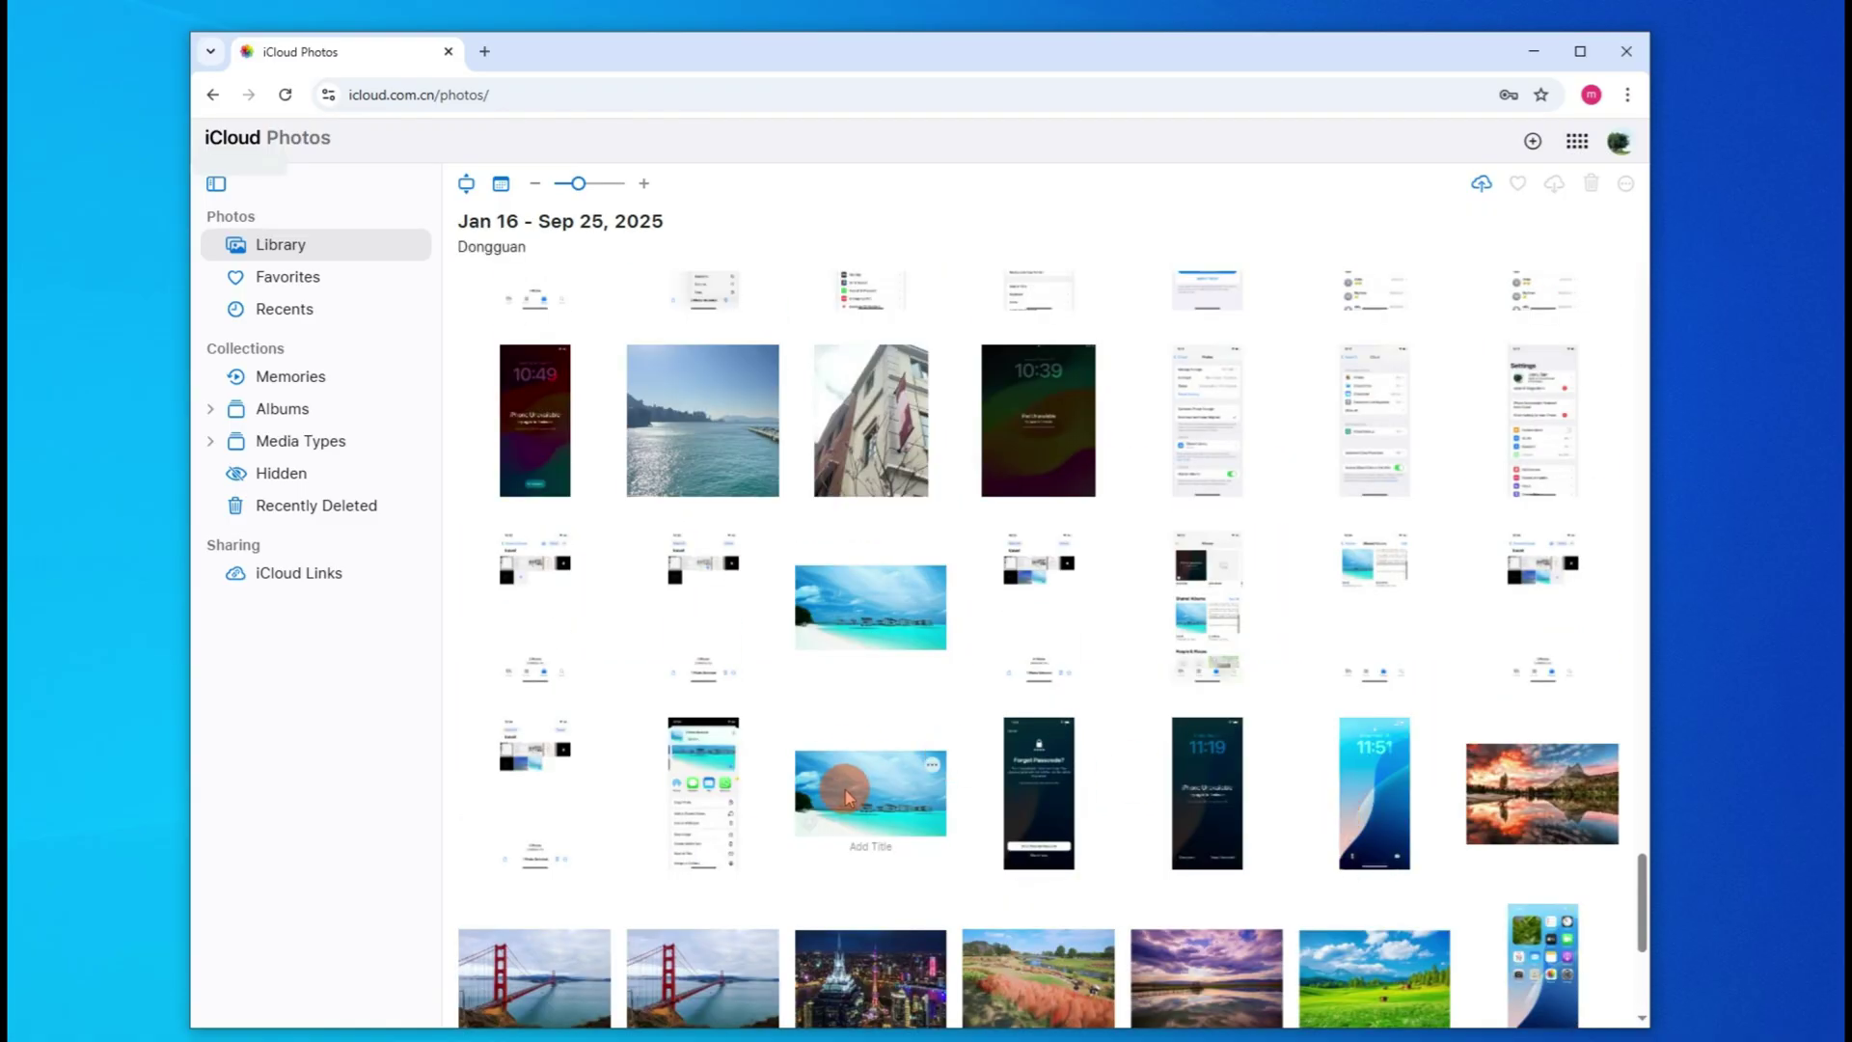
{"action": "left_click", "coordinate": [712, 436]}
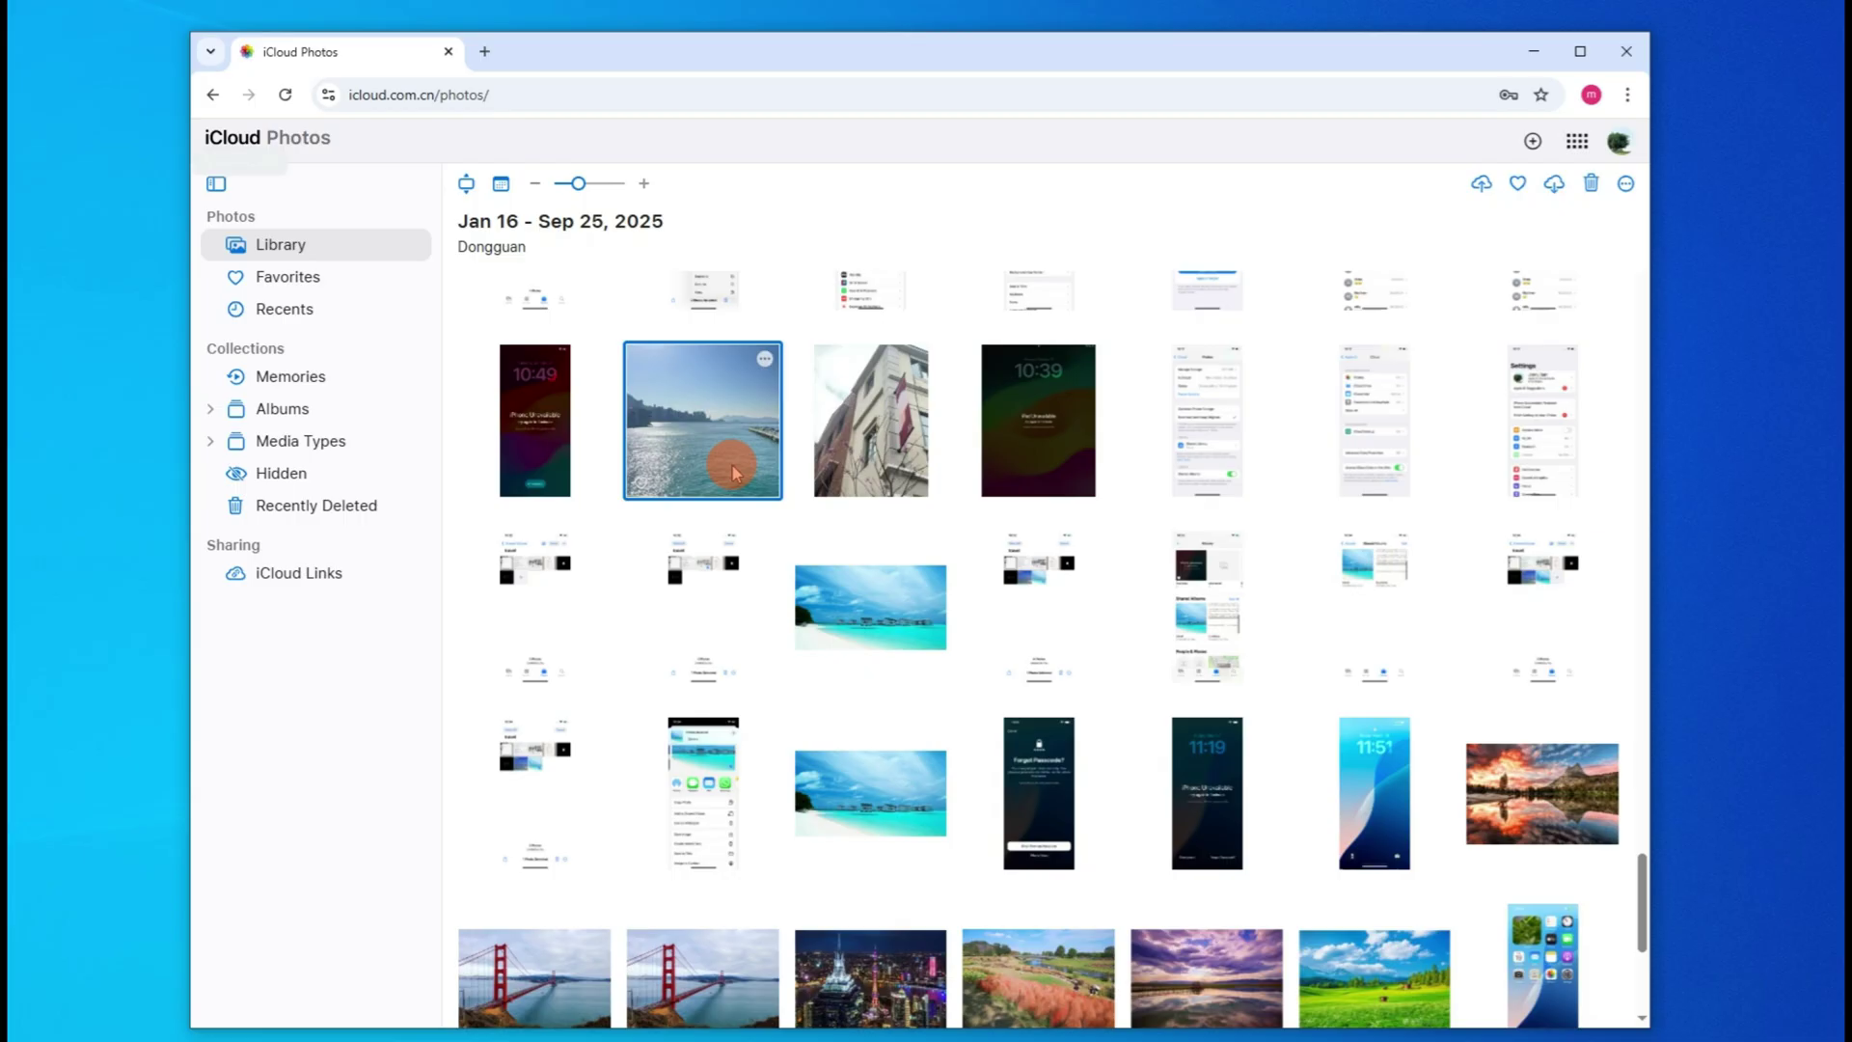
{"action": "left_click", "coordinate": [875, 815], "text": "ctrl"}
{"action": "left_click", "coordinate": [1560, 813], "text": "ctrl"}
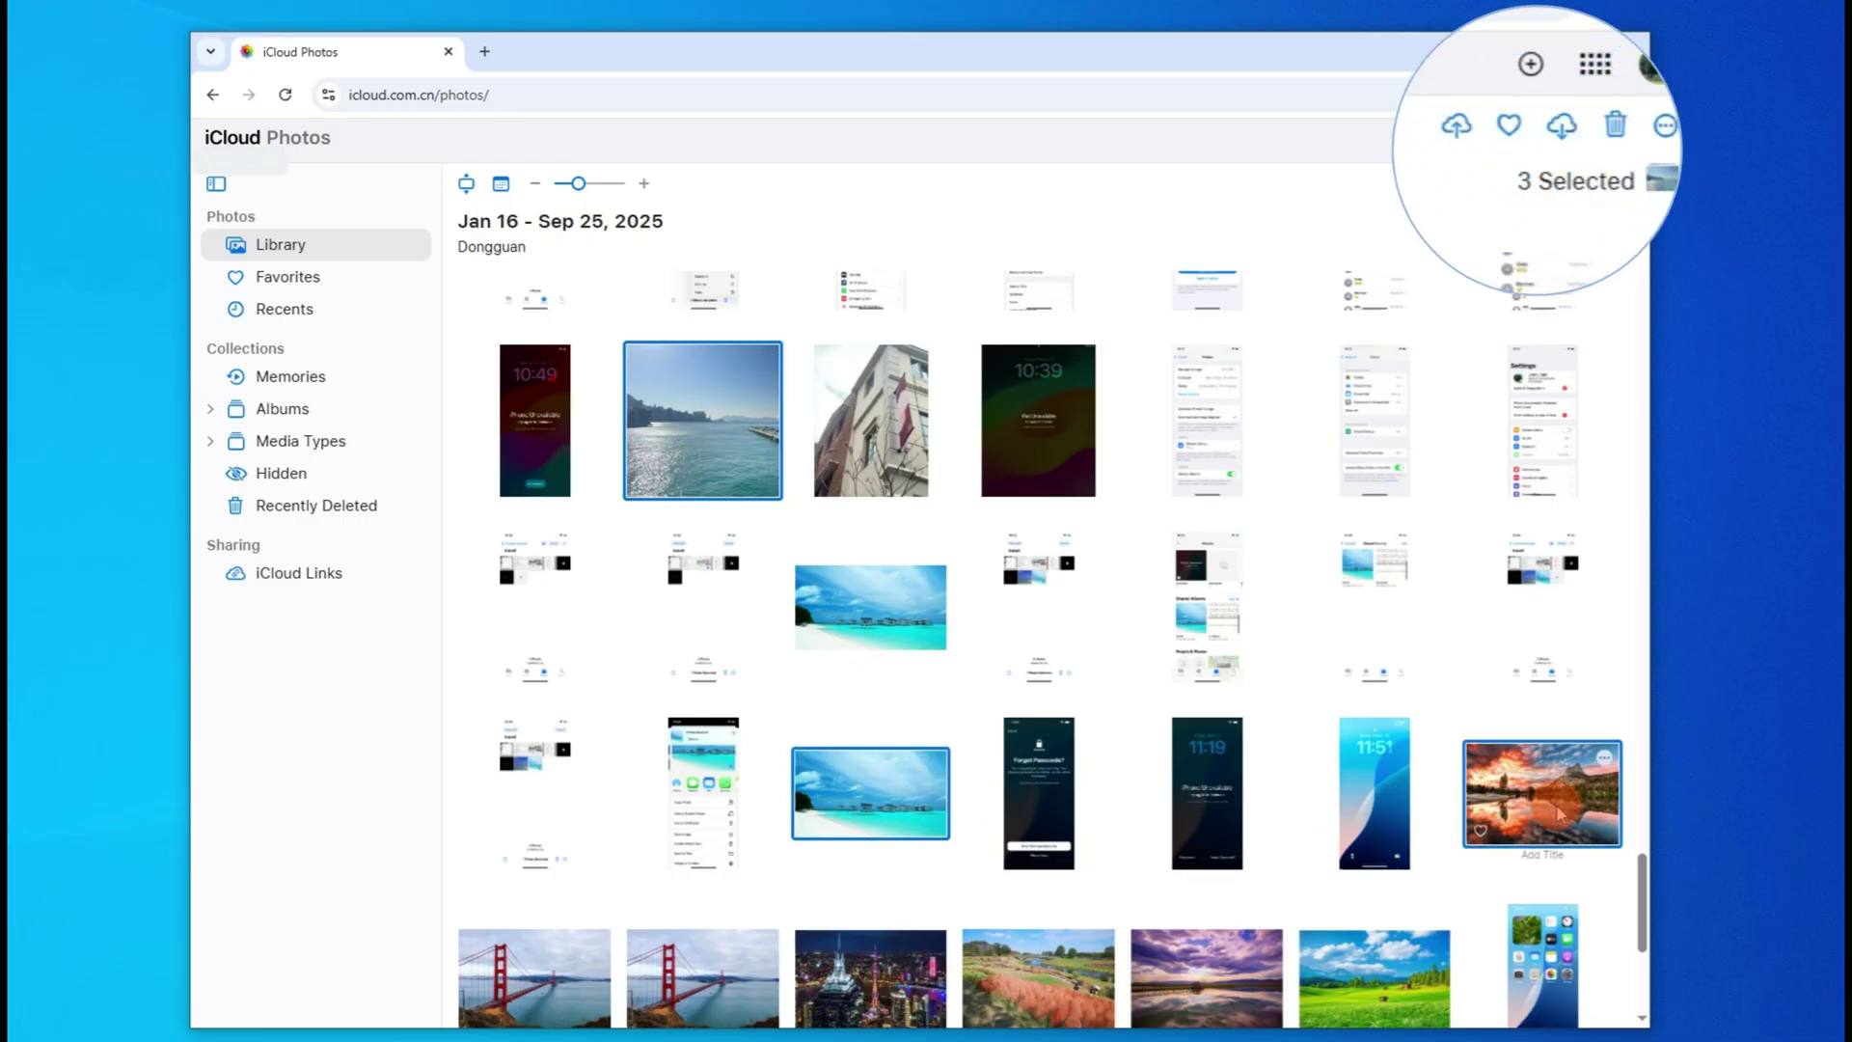
{"action": "left_click", "coordinate": [1563, 135]}
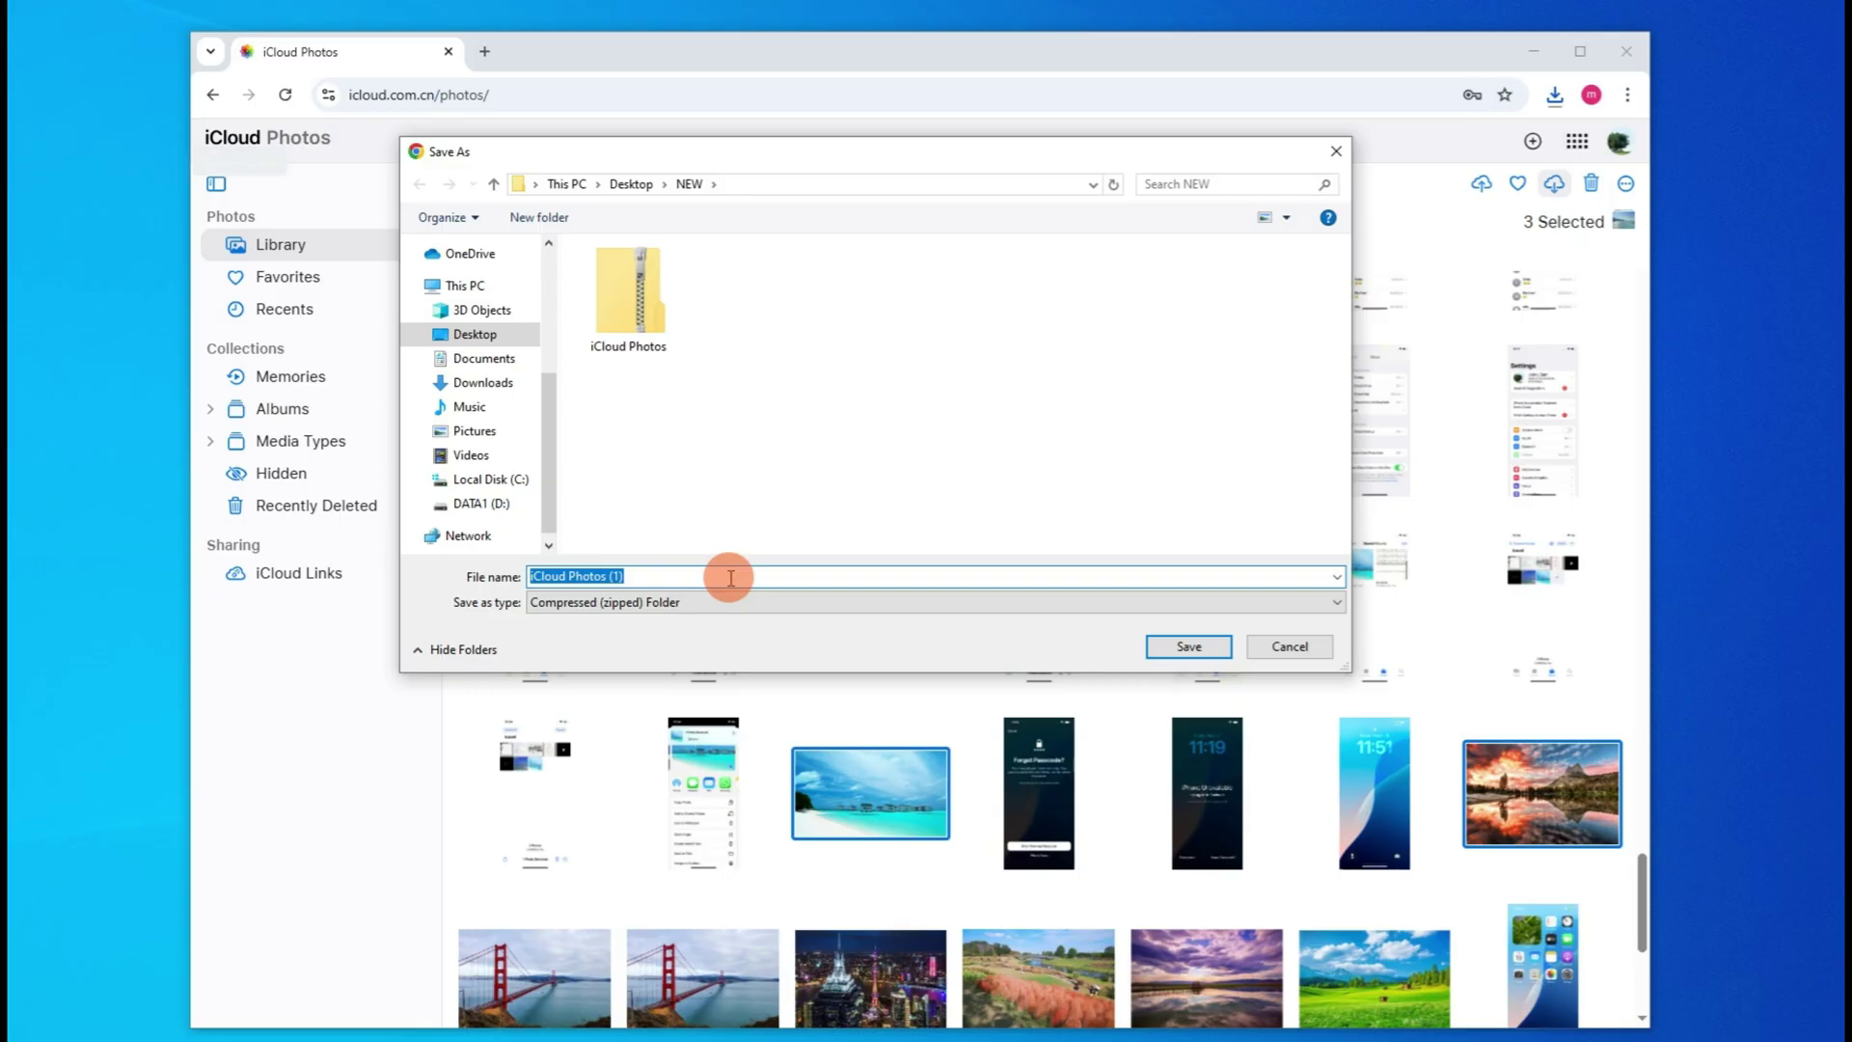
Save the zip to Desktop\NEW and open its iCloud Photos folder in large icons
{"action": "left_click", "coordinate": [1197, 653]}
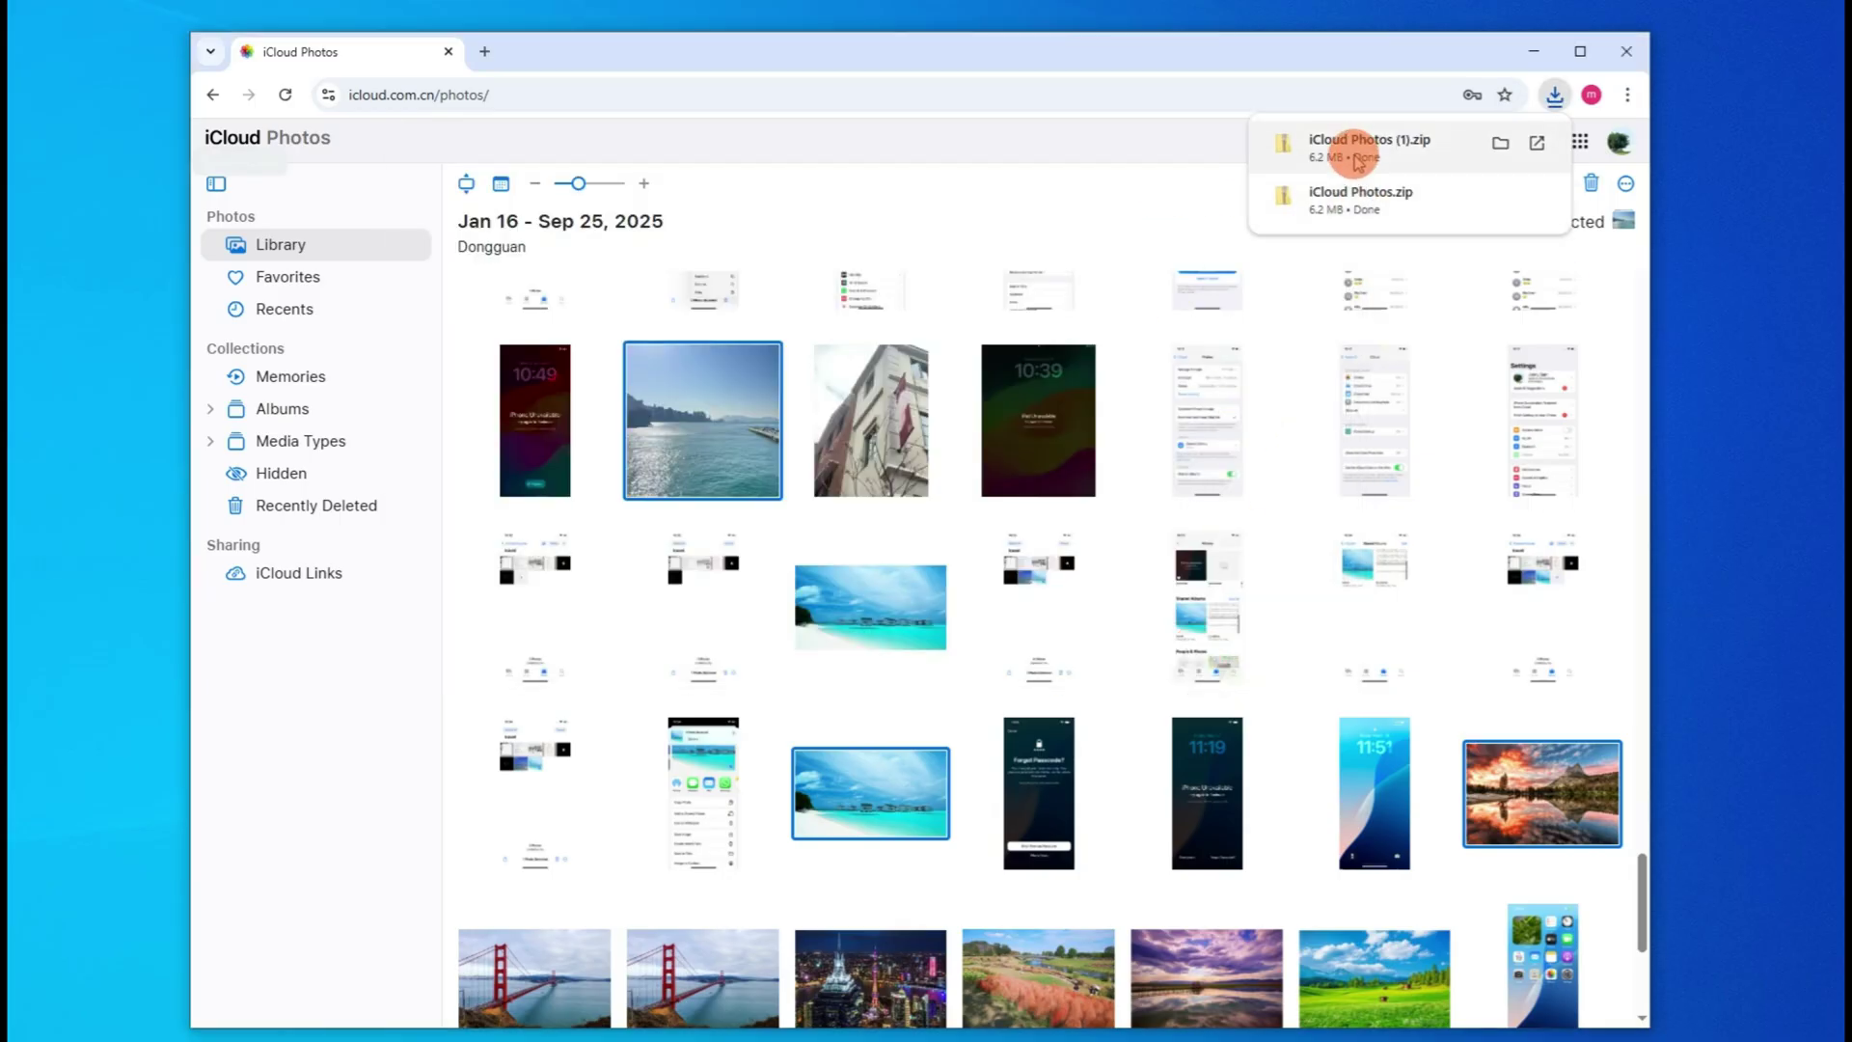
{"action": "left_click", "coordinate": [1360, 159]}
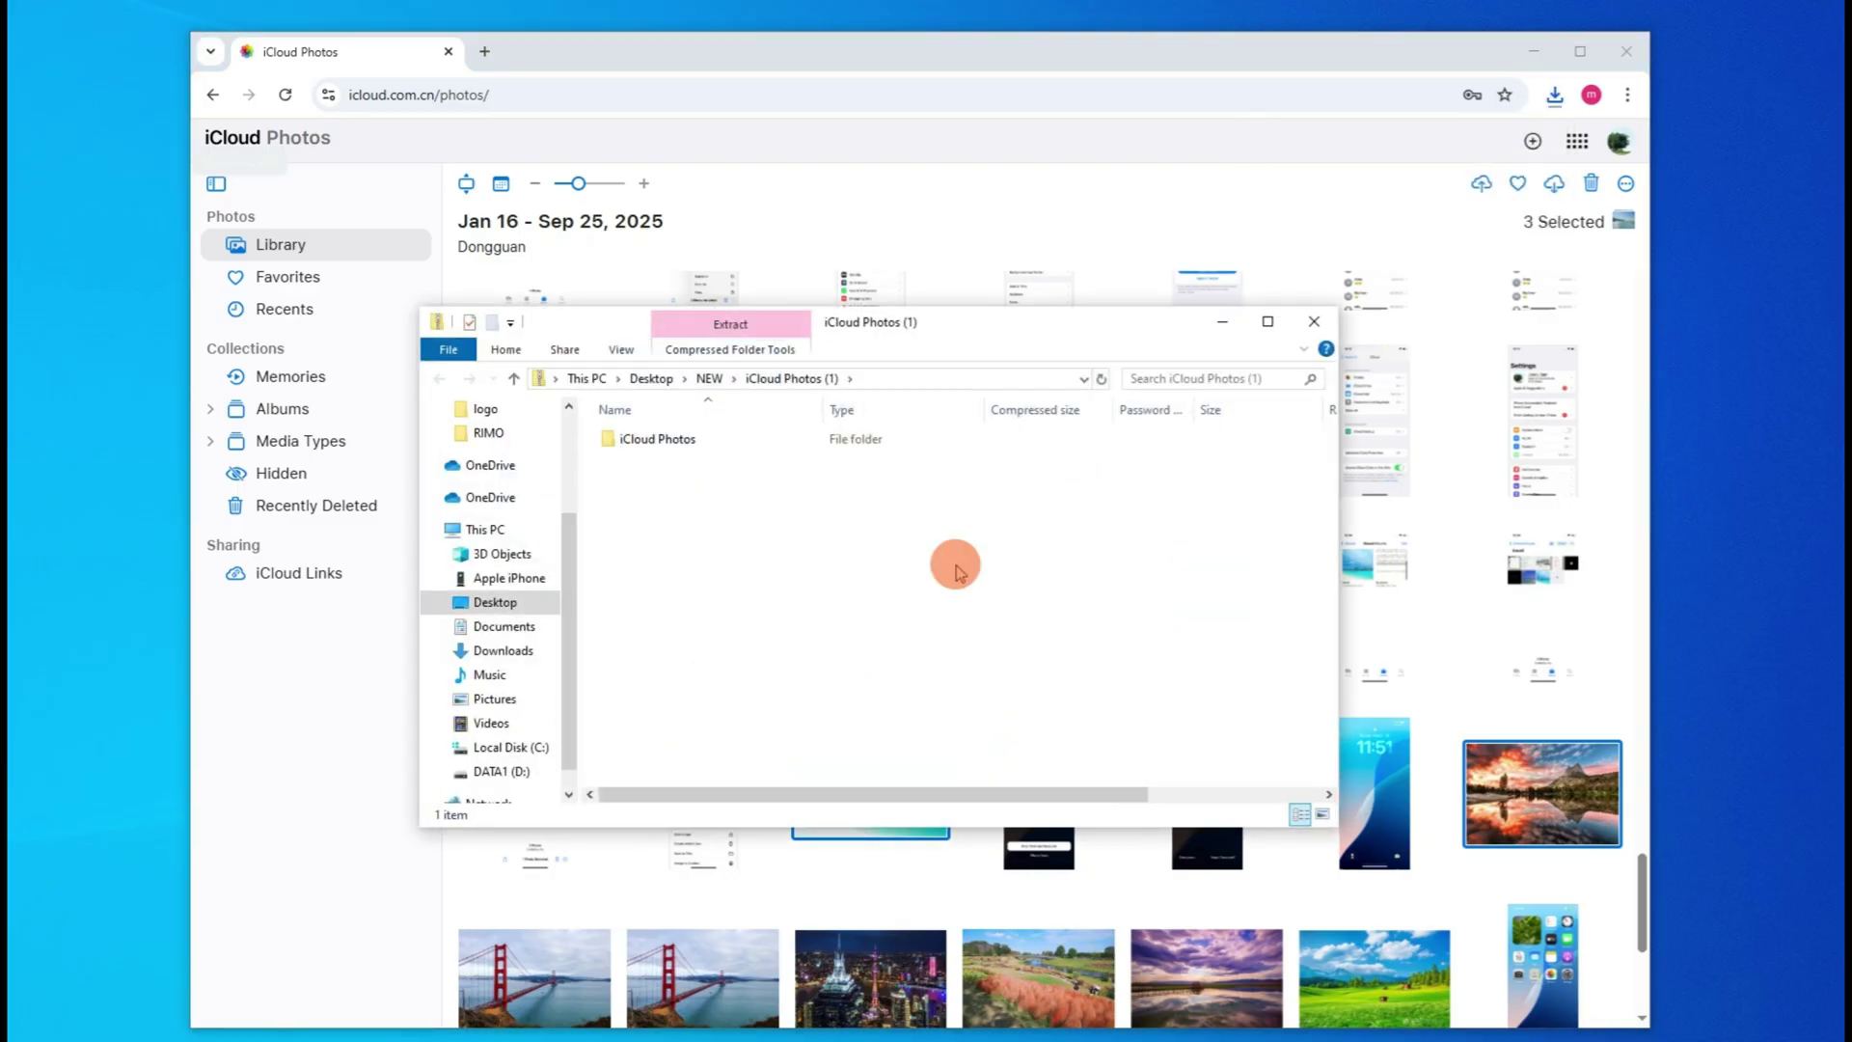
{"action": "left_click", "coordinate": [694, 443]}
{"action": "double_click", "coordinate": [695, 444]}
{"action": "right_click", "coordinate": [713, 585]}
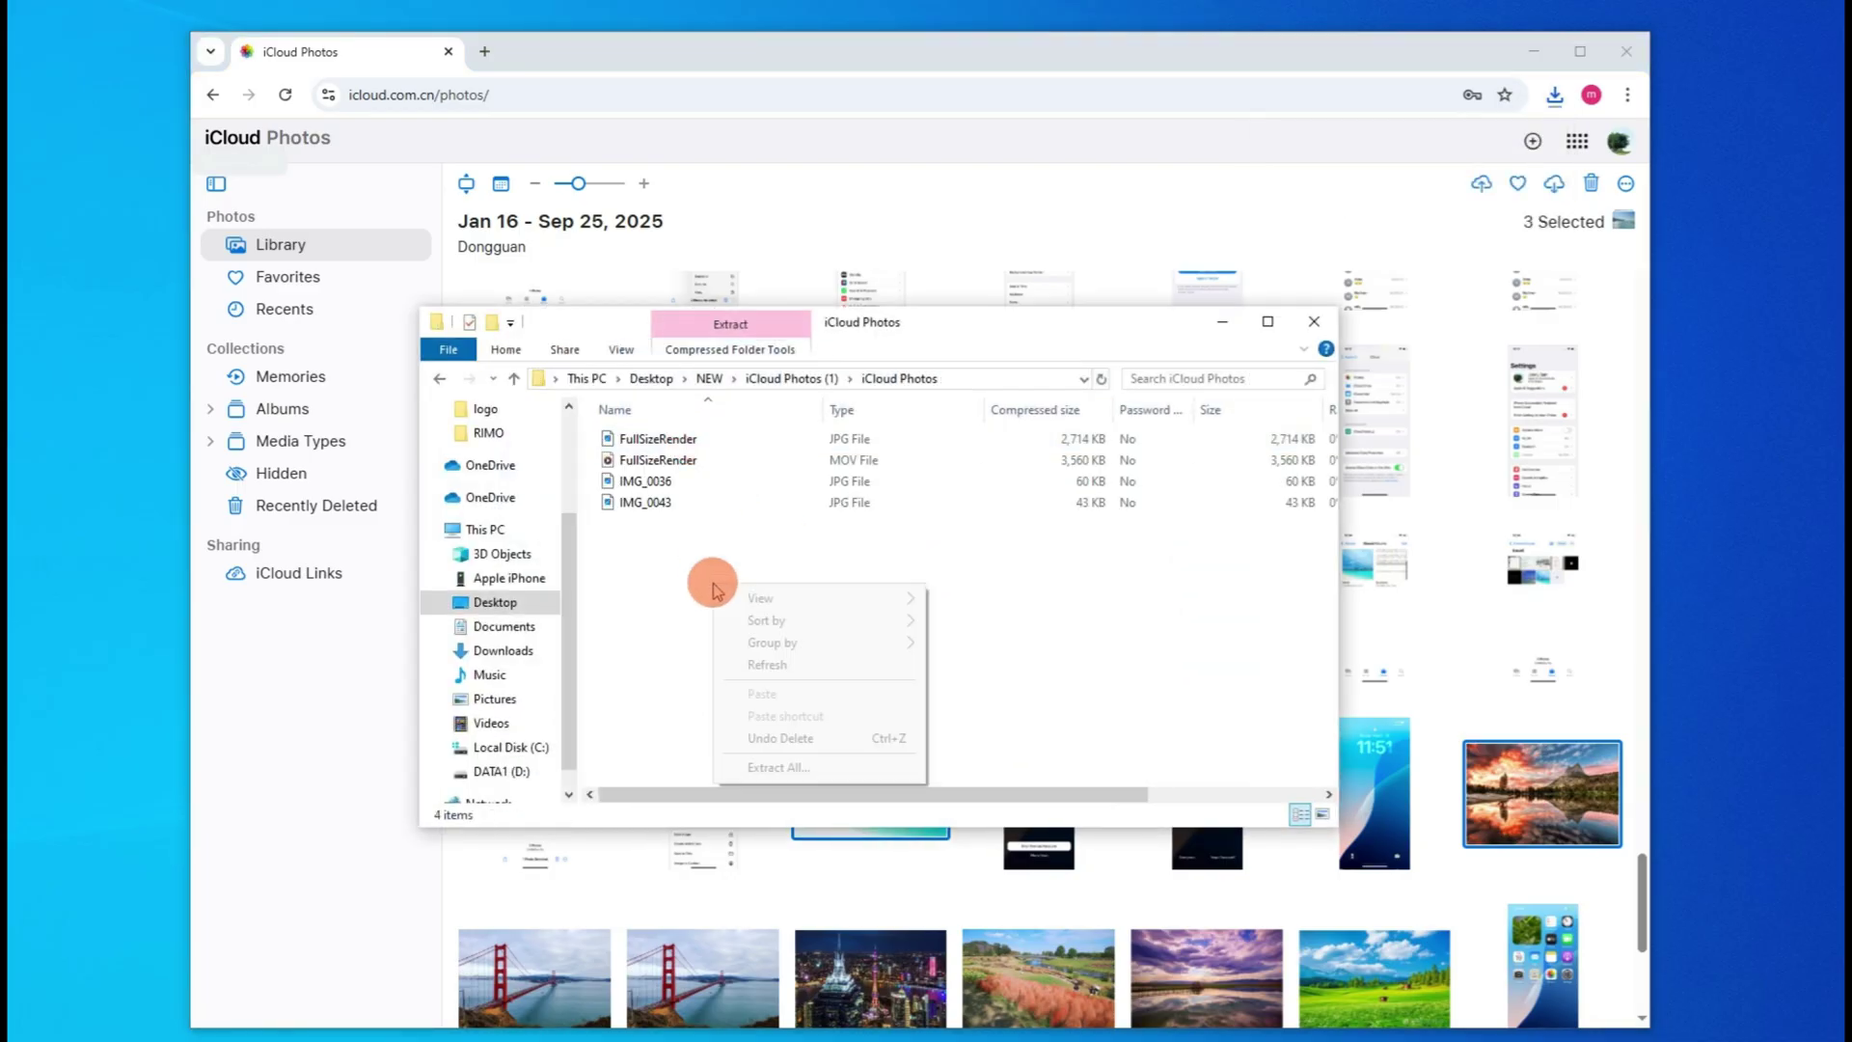
{"action": "left_click", "coordinate": [1022, 621]}
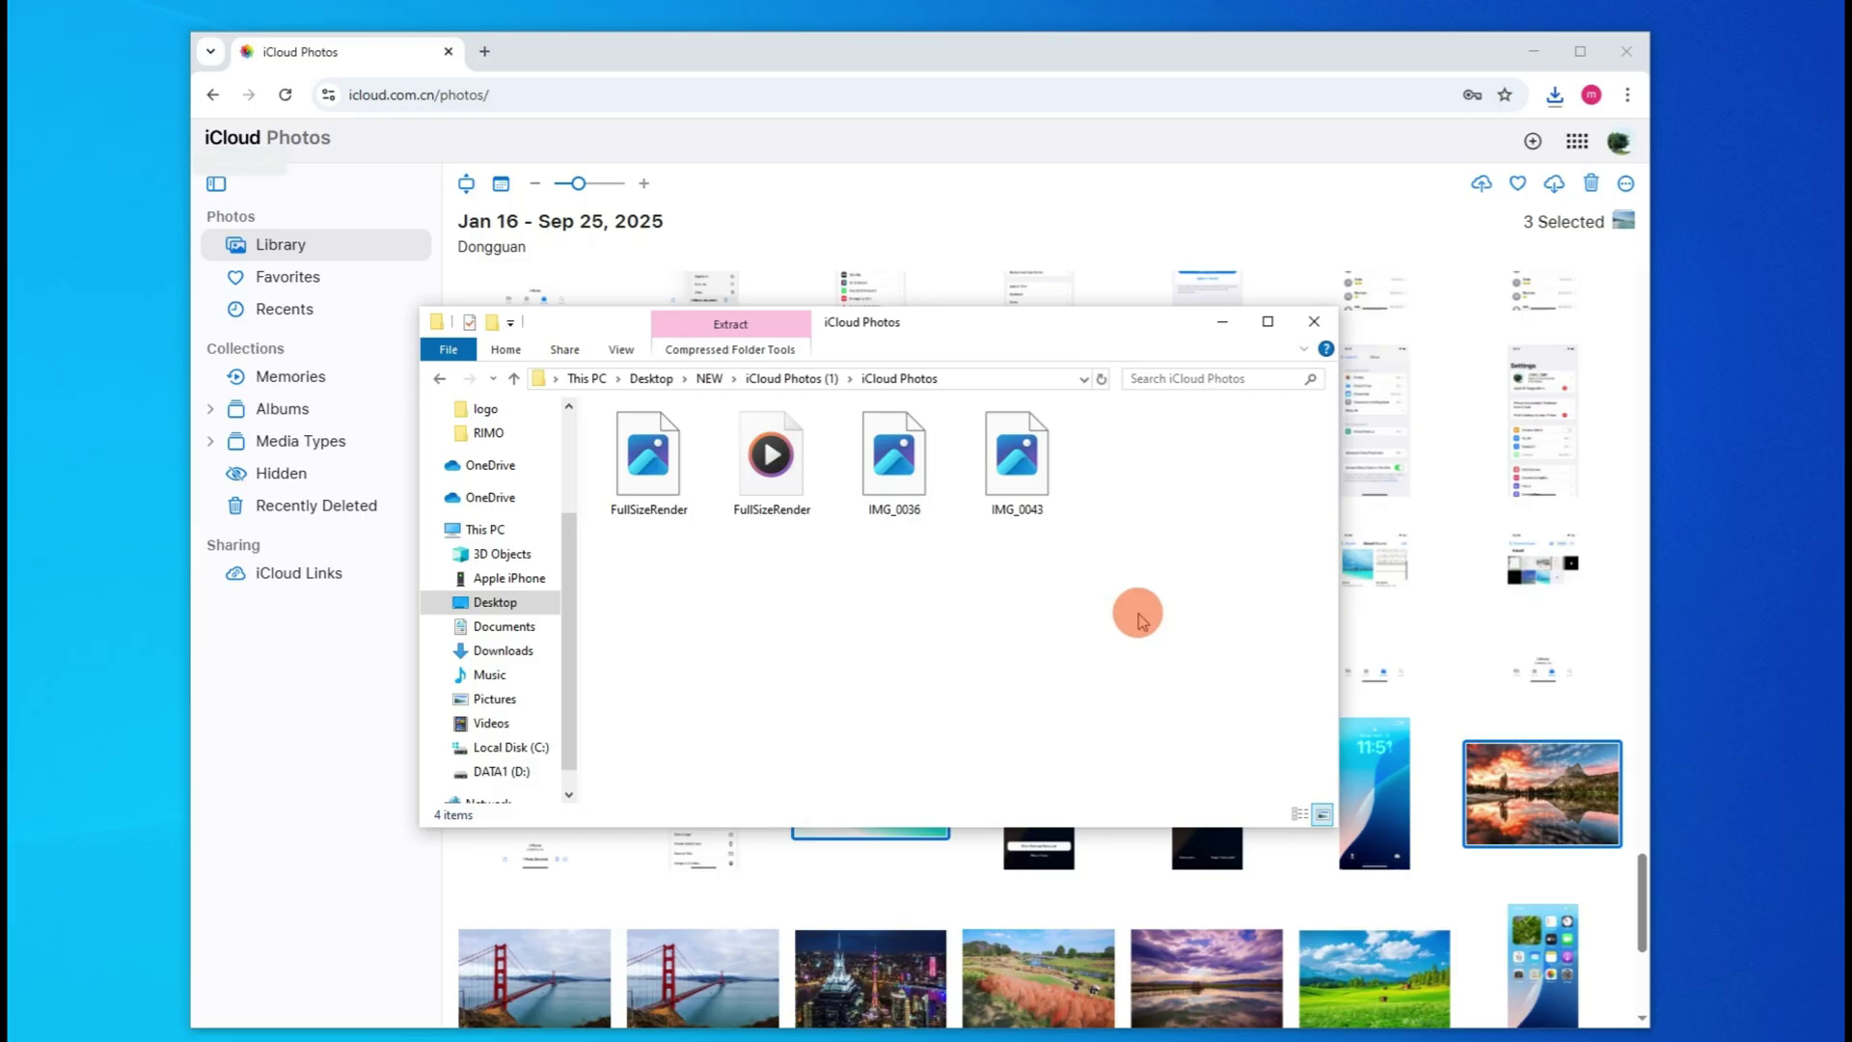
Preview the FullSizeRender, IMG_0036 and IMG_0043 photos from the folder
{"action": "left_click", "coordinate": [637, 482]}
{"action": "left_click", "coordinate": [897, 463]}
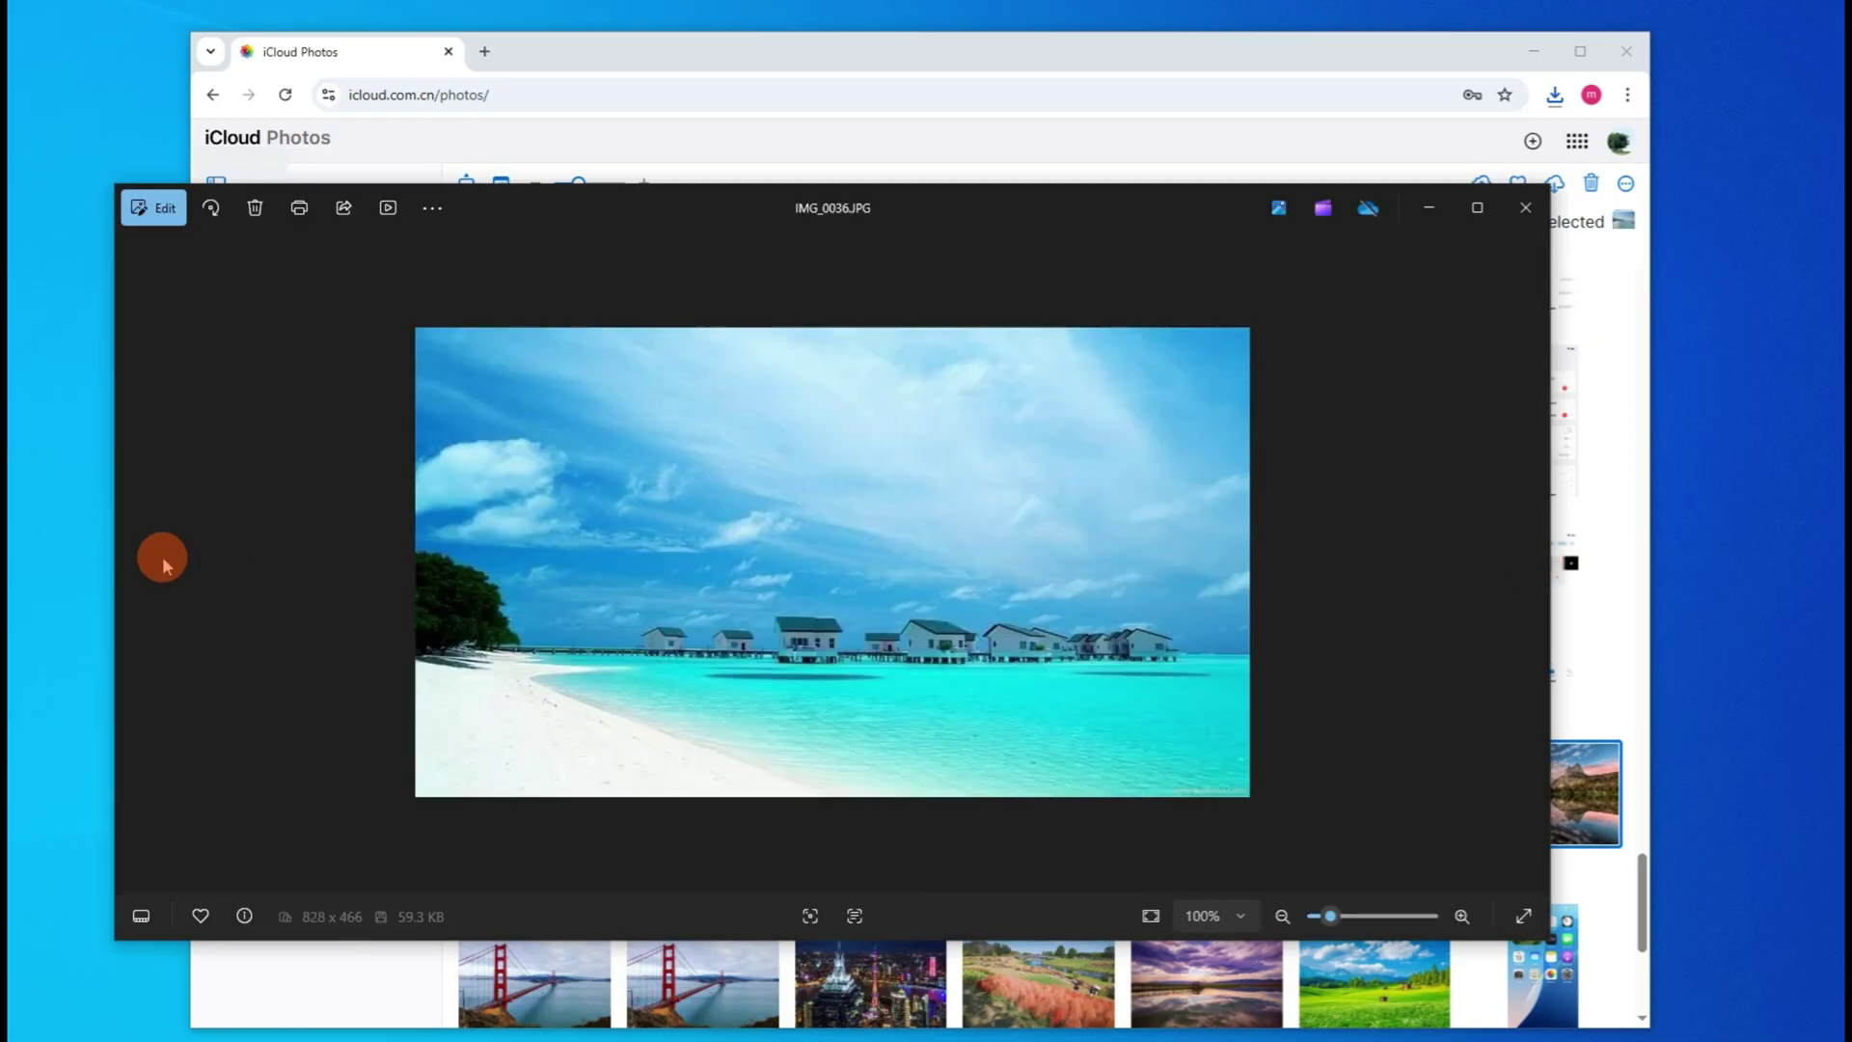
{"action": "left_click", "coordinate": [1525, 207]}
{"action": "double_click", "coordinate": [1022, 463]}
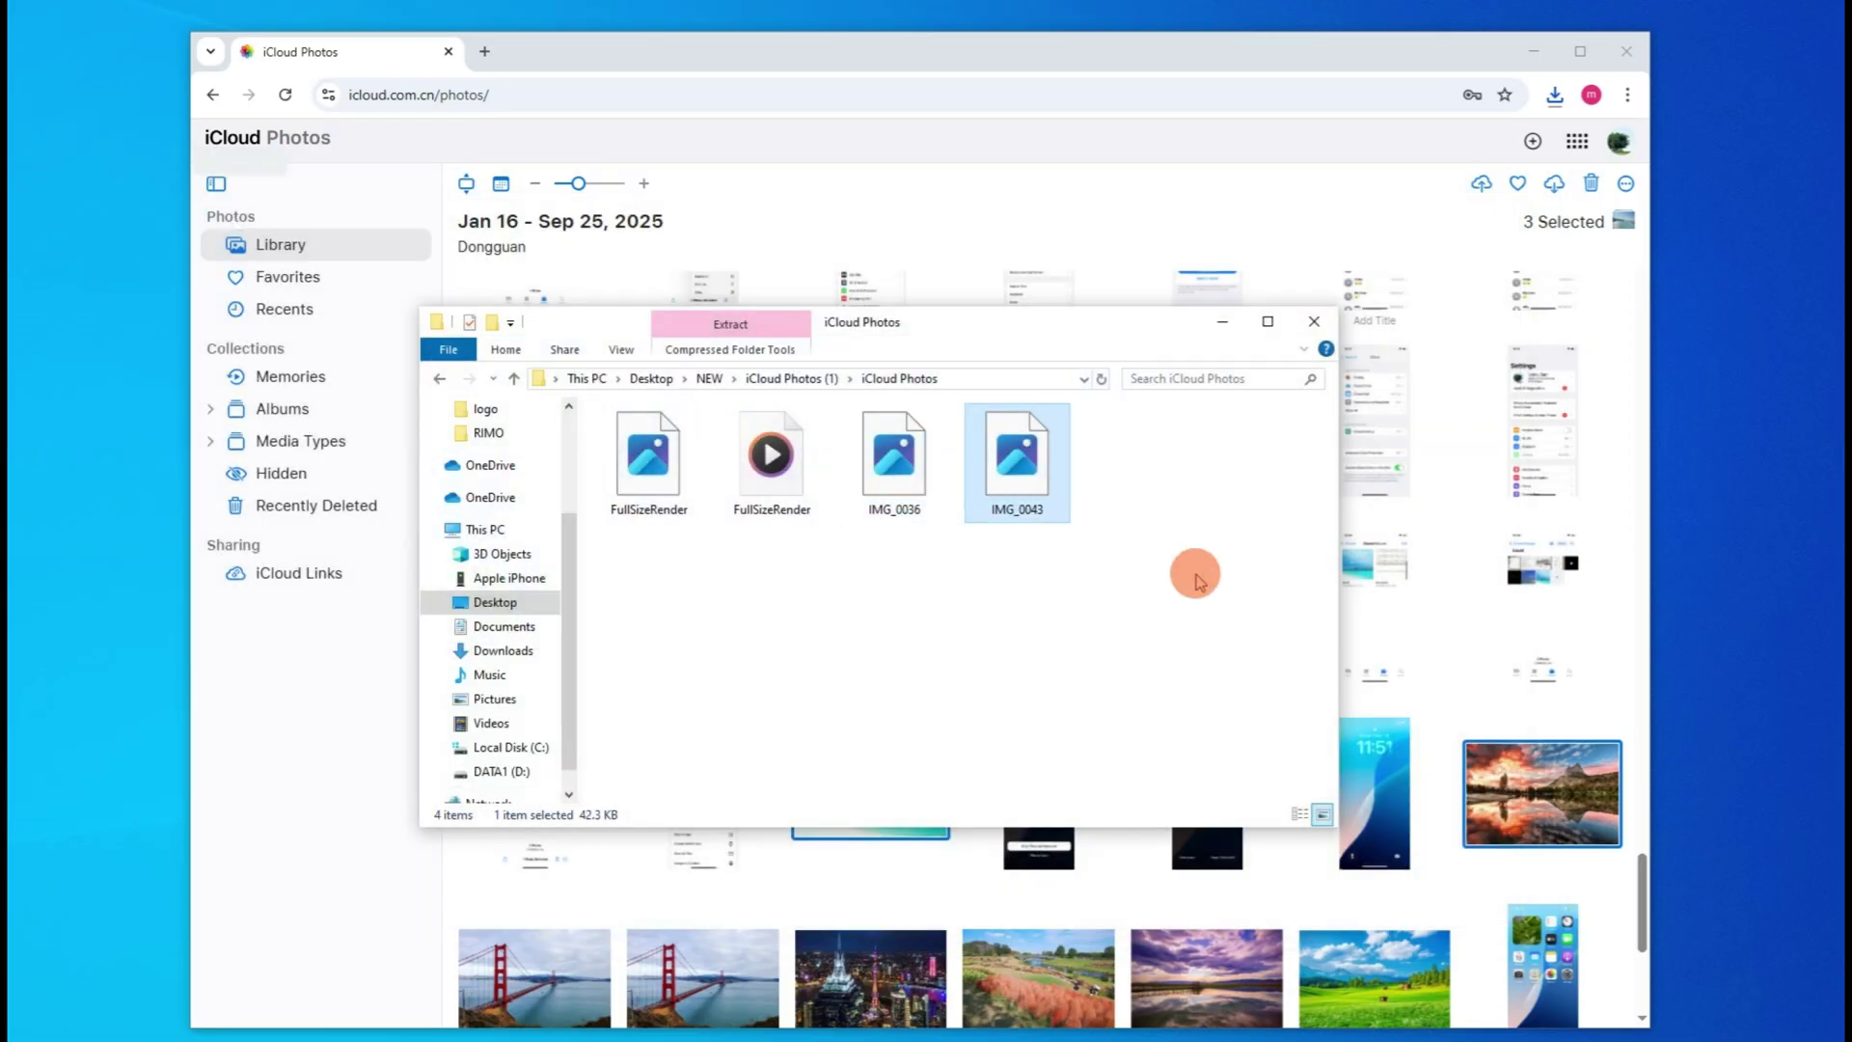